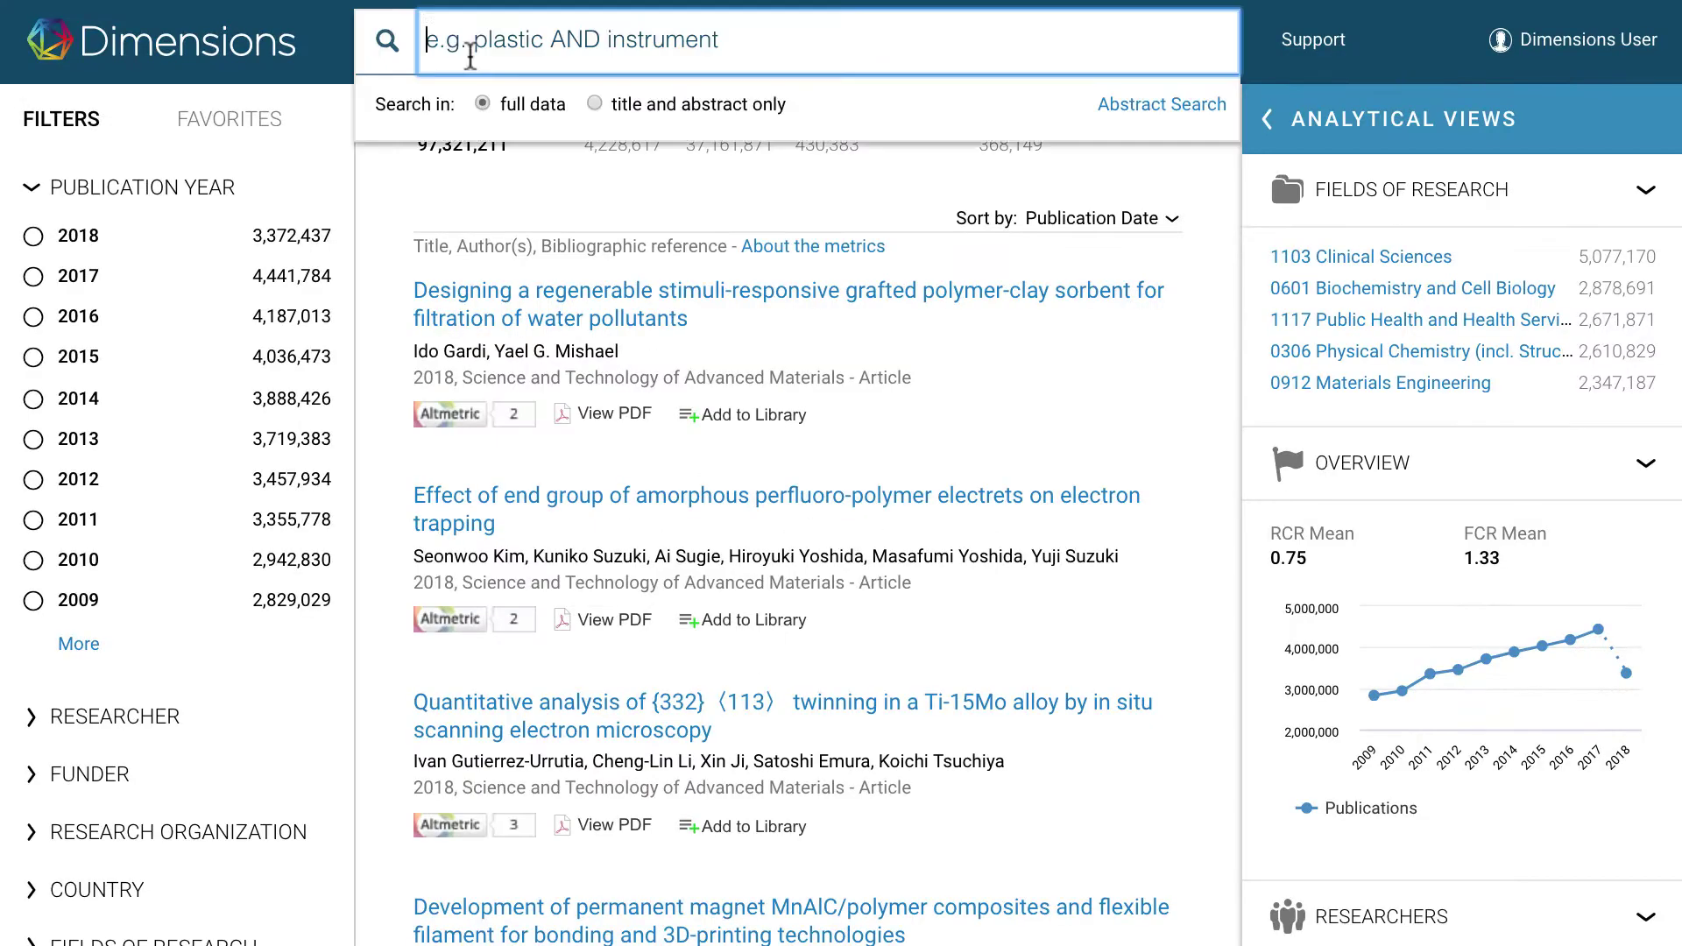
Enter 'CRISPR' as the search term in the Dimensions search box
{"action": "type", "text": "CRISPR"}
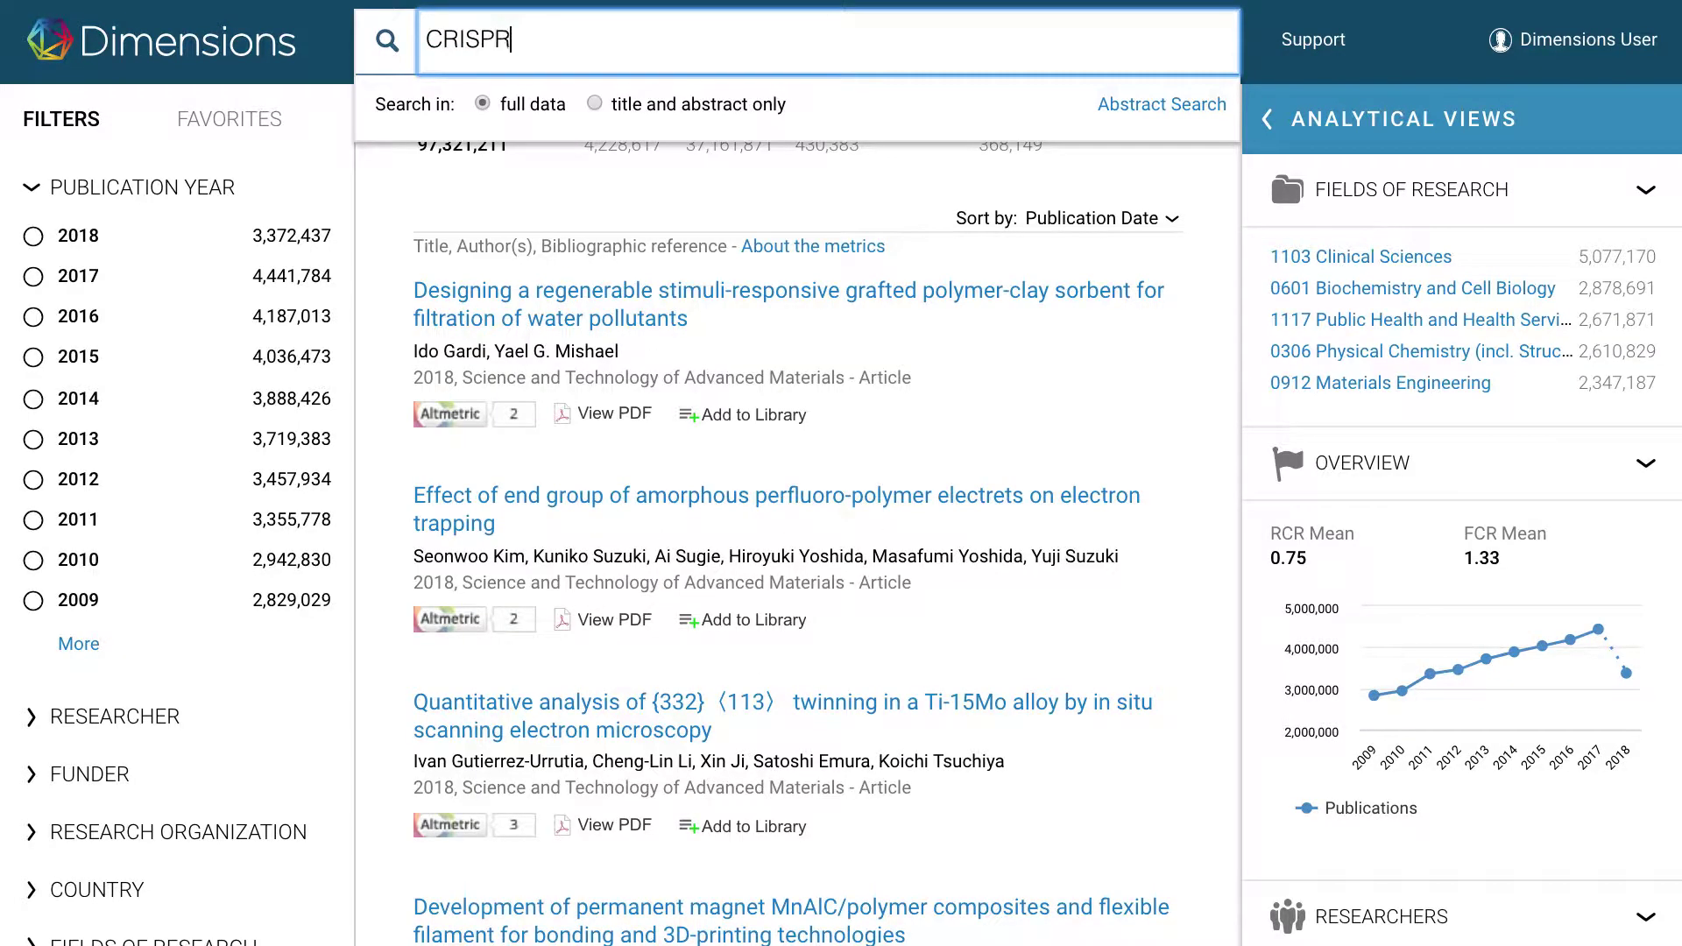
Search CRISPR, browse its grants, patents, clinical trials and policy documents, then return to publications
{"action": "key", "text": "Return"}
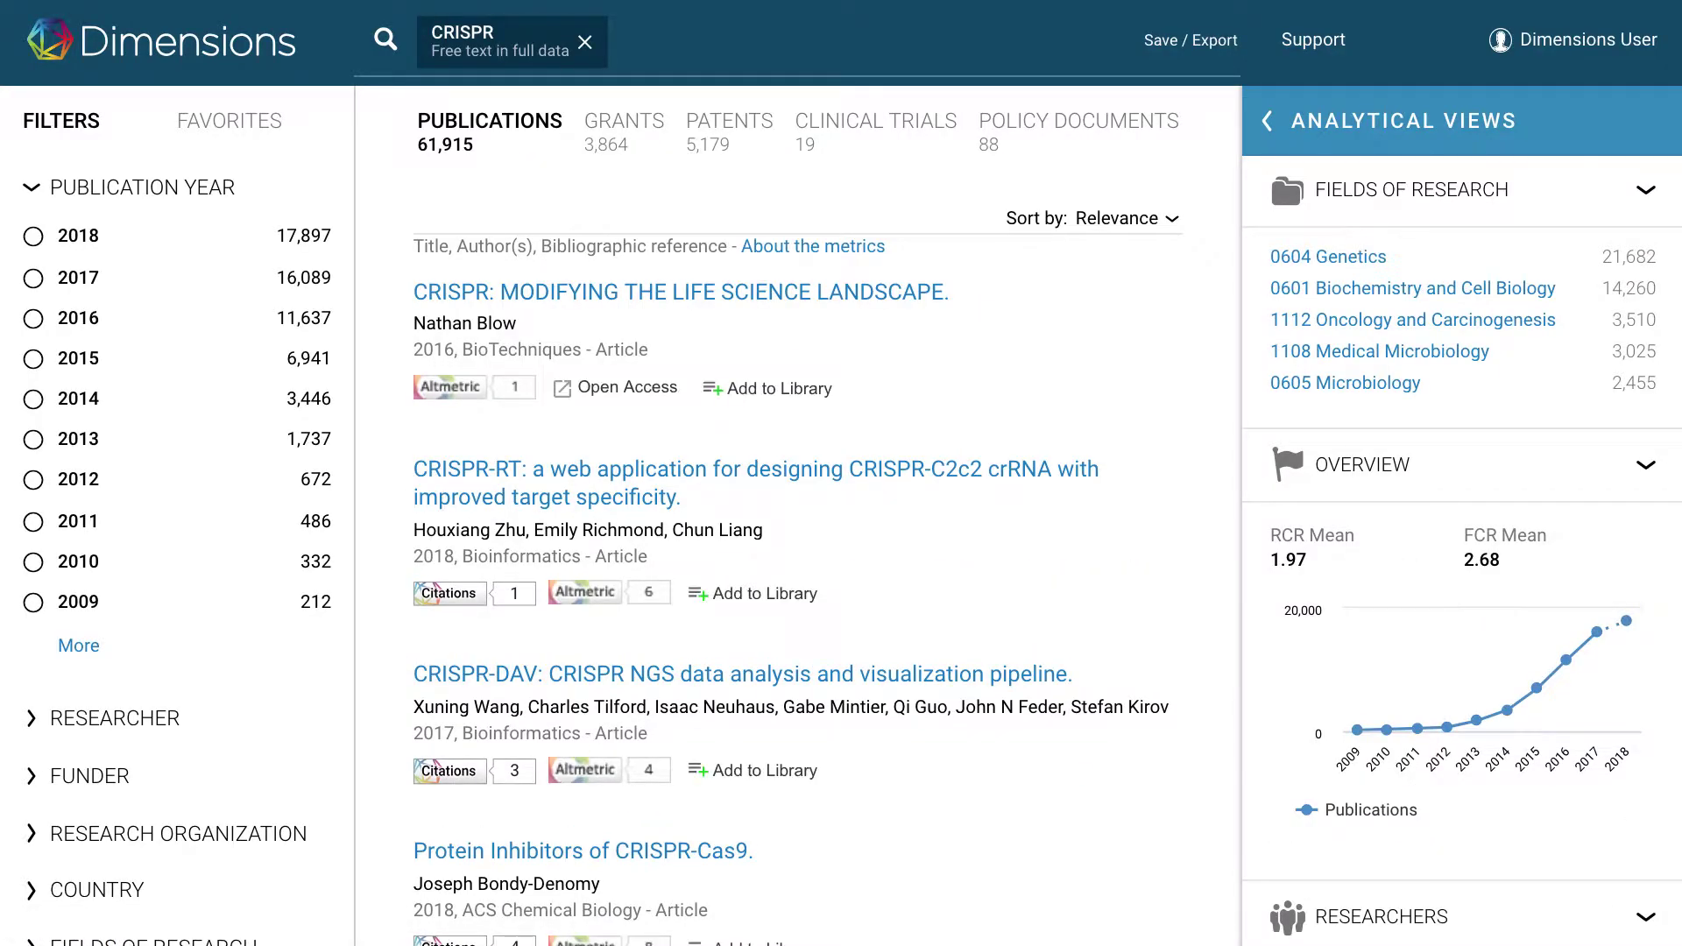
{"action": "left_click", "coordinate": [623, 136]}
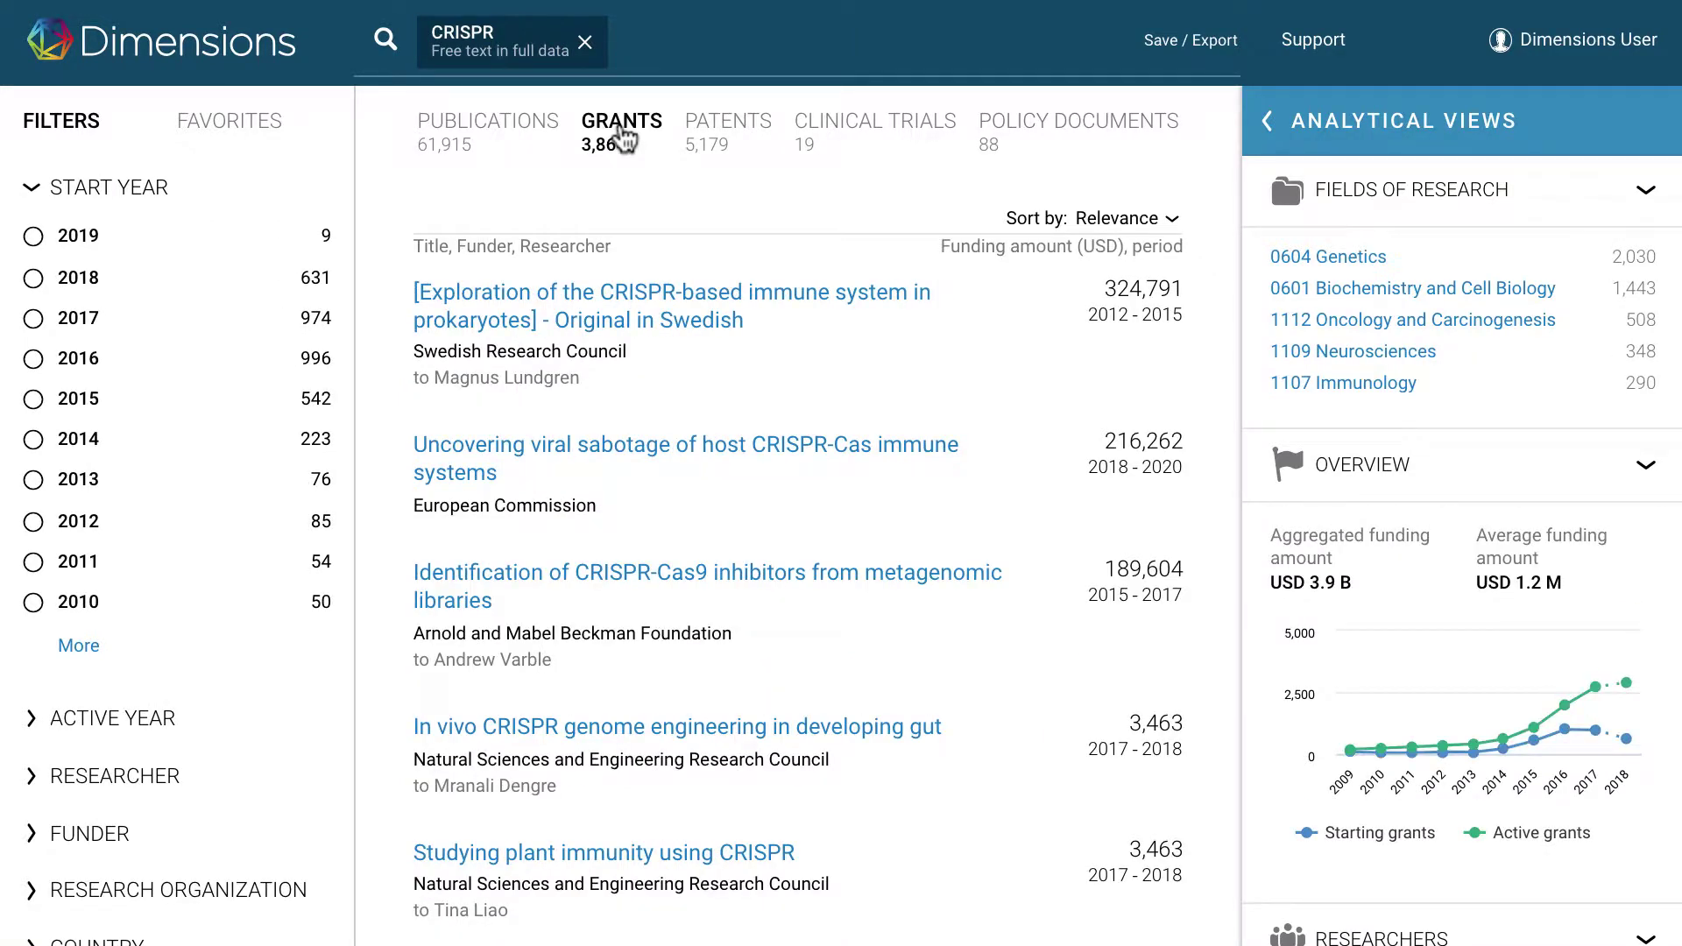
{"action": "left_click", "coordinate": [710, 133]}
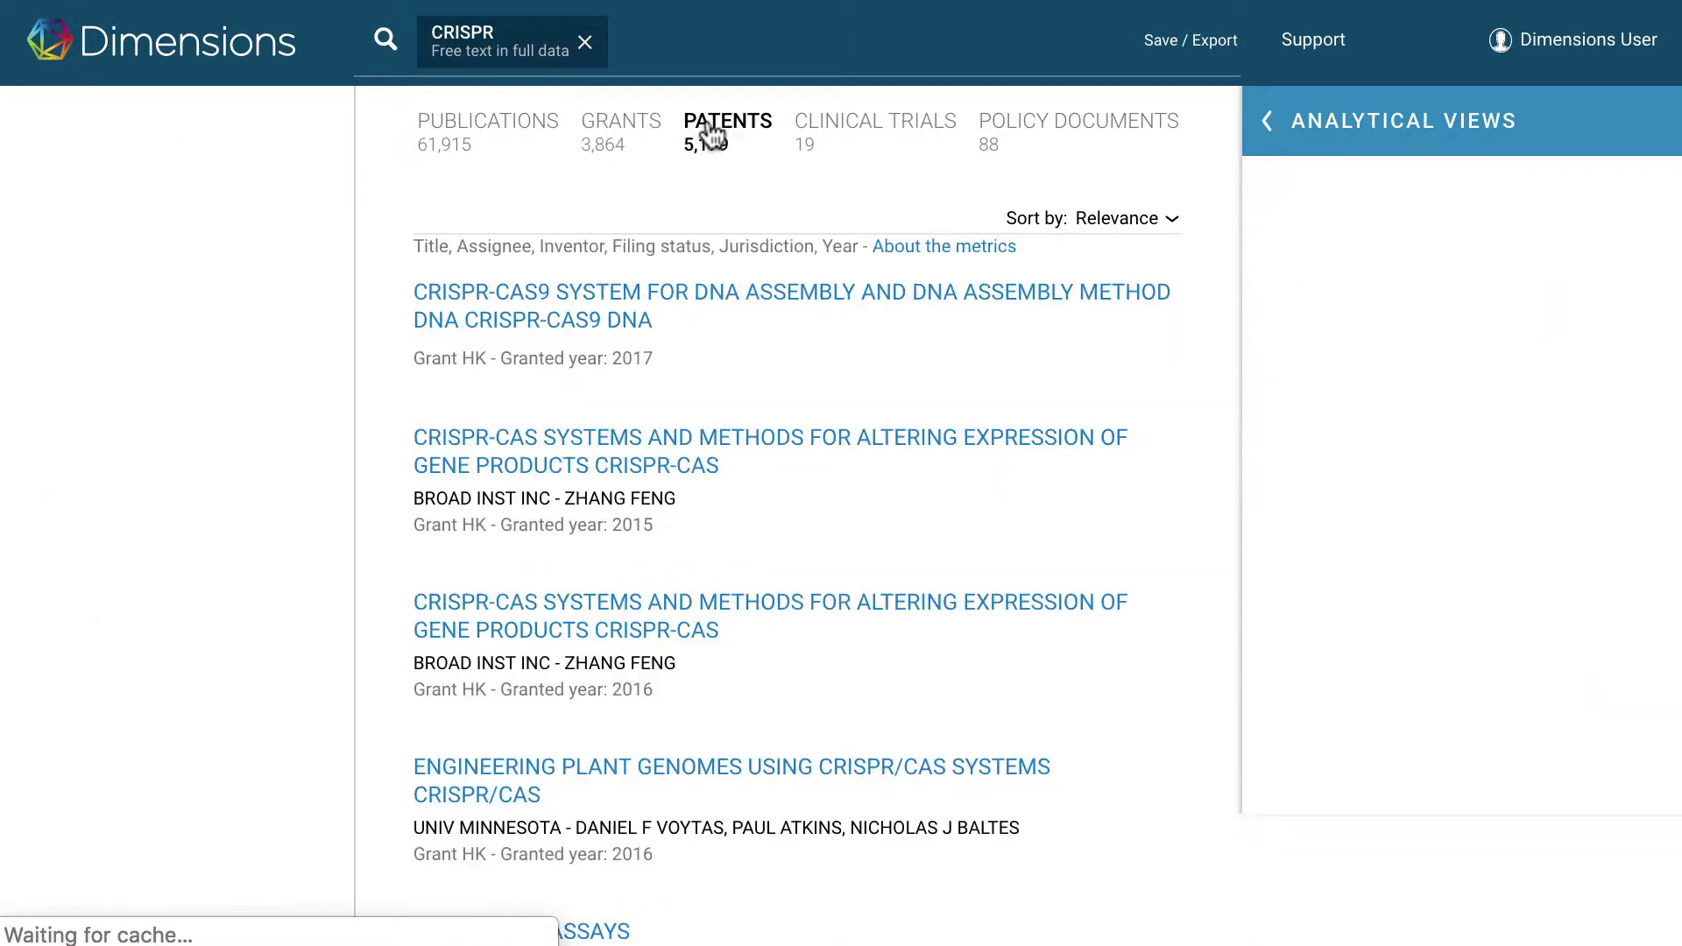
{"action": "left_click", "coordinate": [792, 140]}
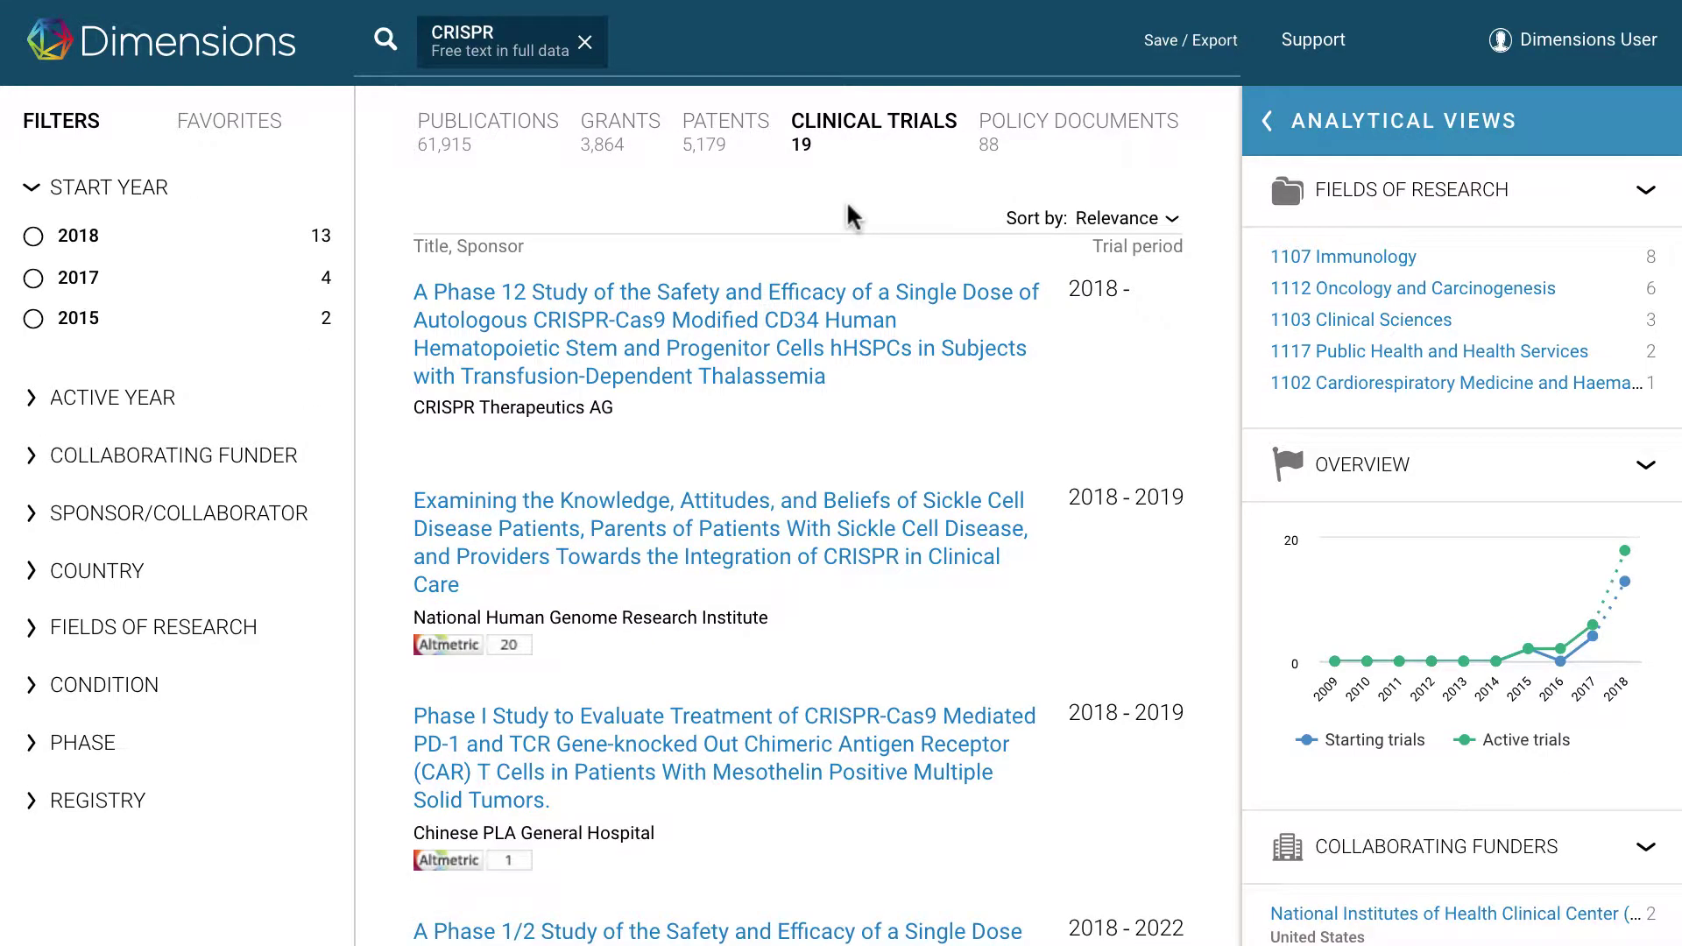
{"action": "left_click", "coordinate": [1006, 133]}
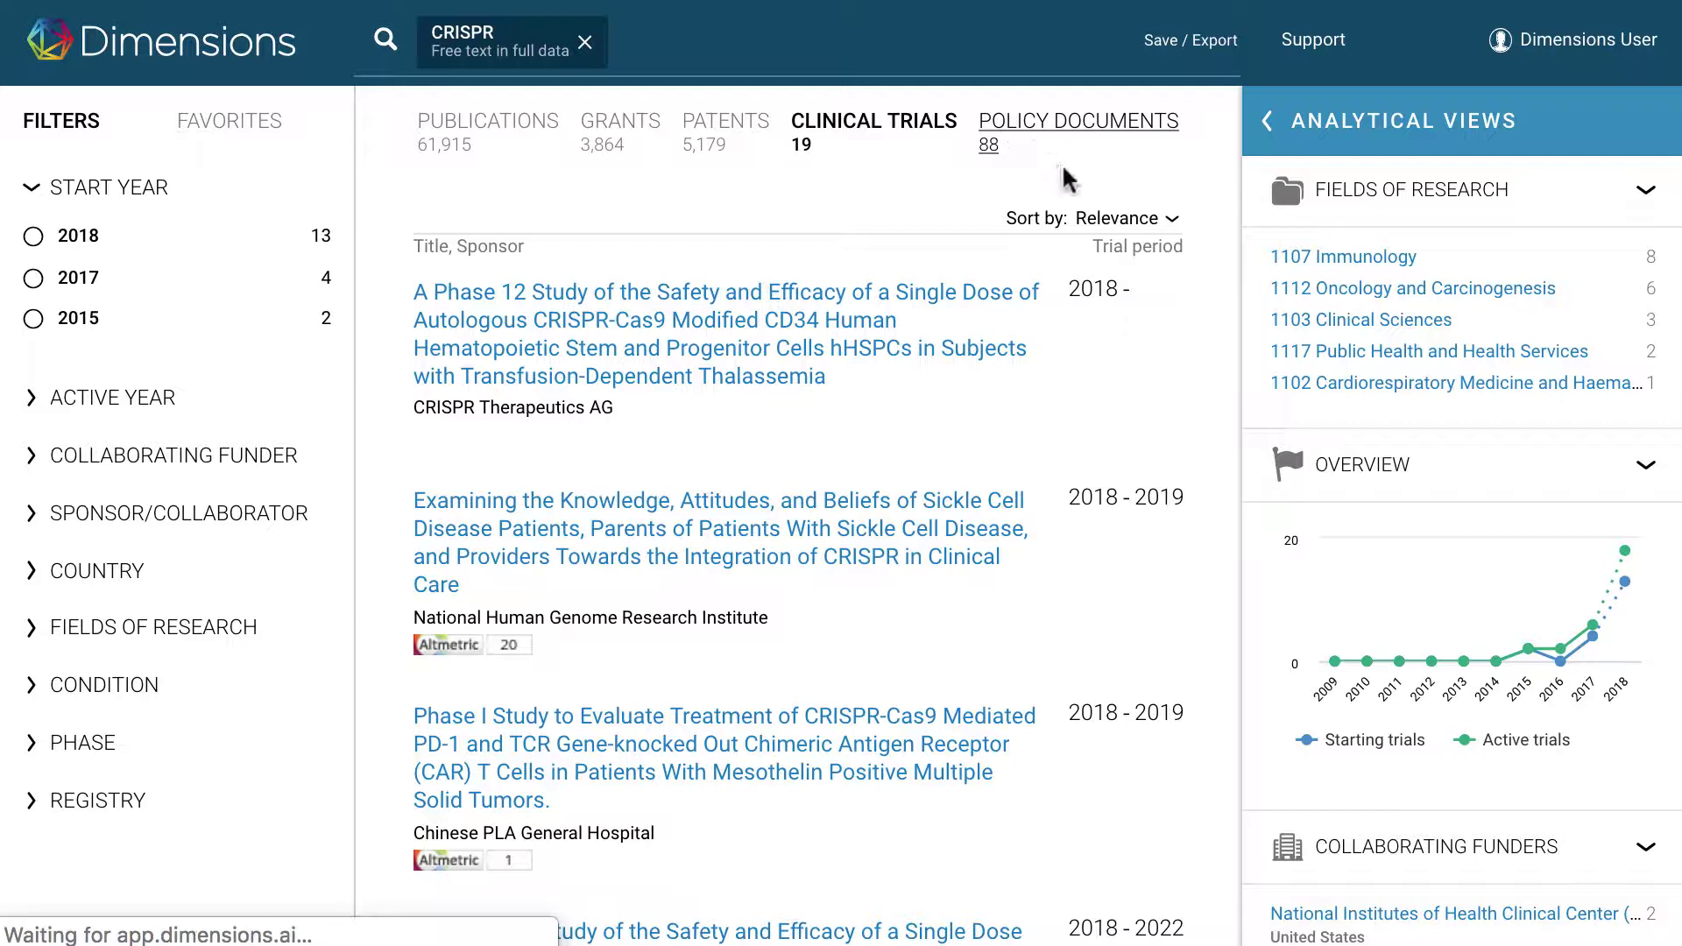
{"action": "left_click", "coordinate": [488, 131]}
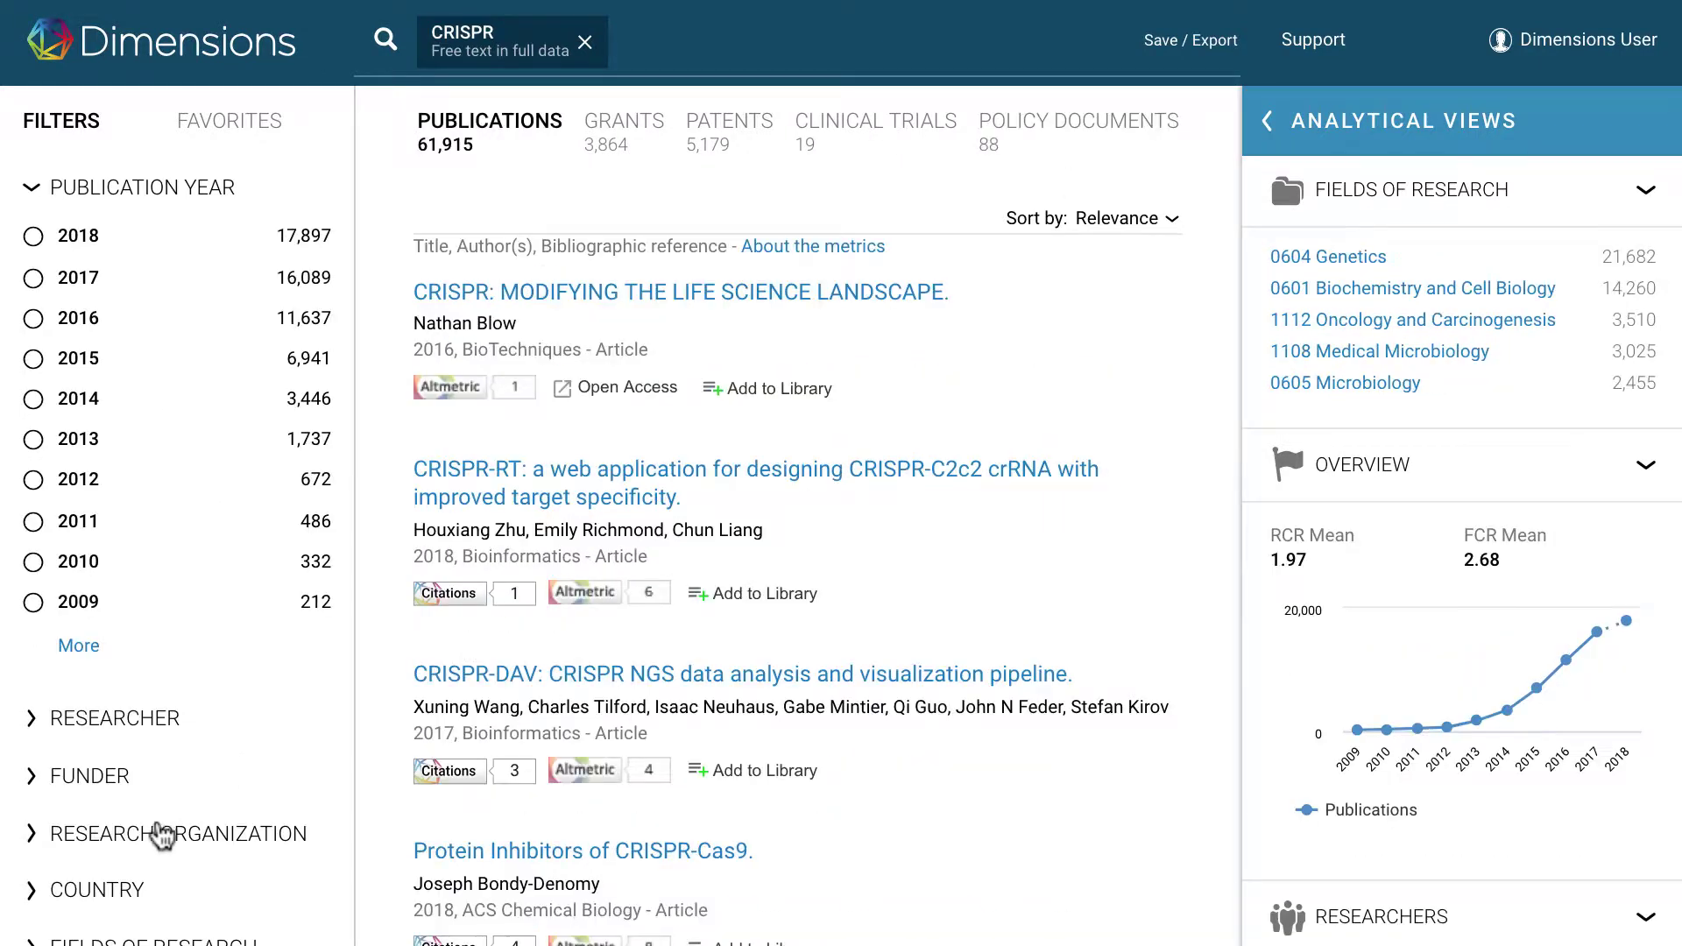
Limit results to two University of California organizations and 1109 Neurosciences, then clear all filters
{"action": "left_click", "coordinate": [158, 834]}
{"action": "scroll", "coordinate": [302, 745], "scroll_direction": "down", "scroll_amount": 5}
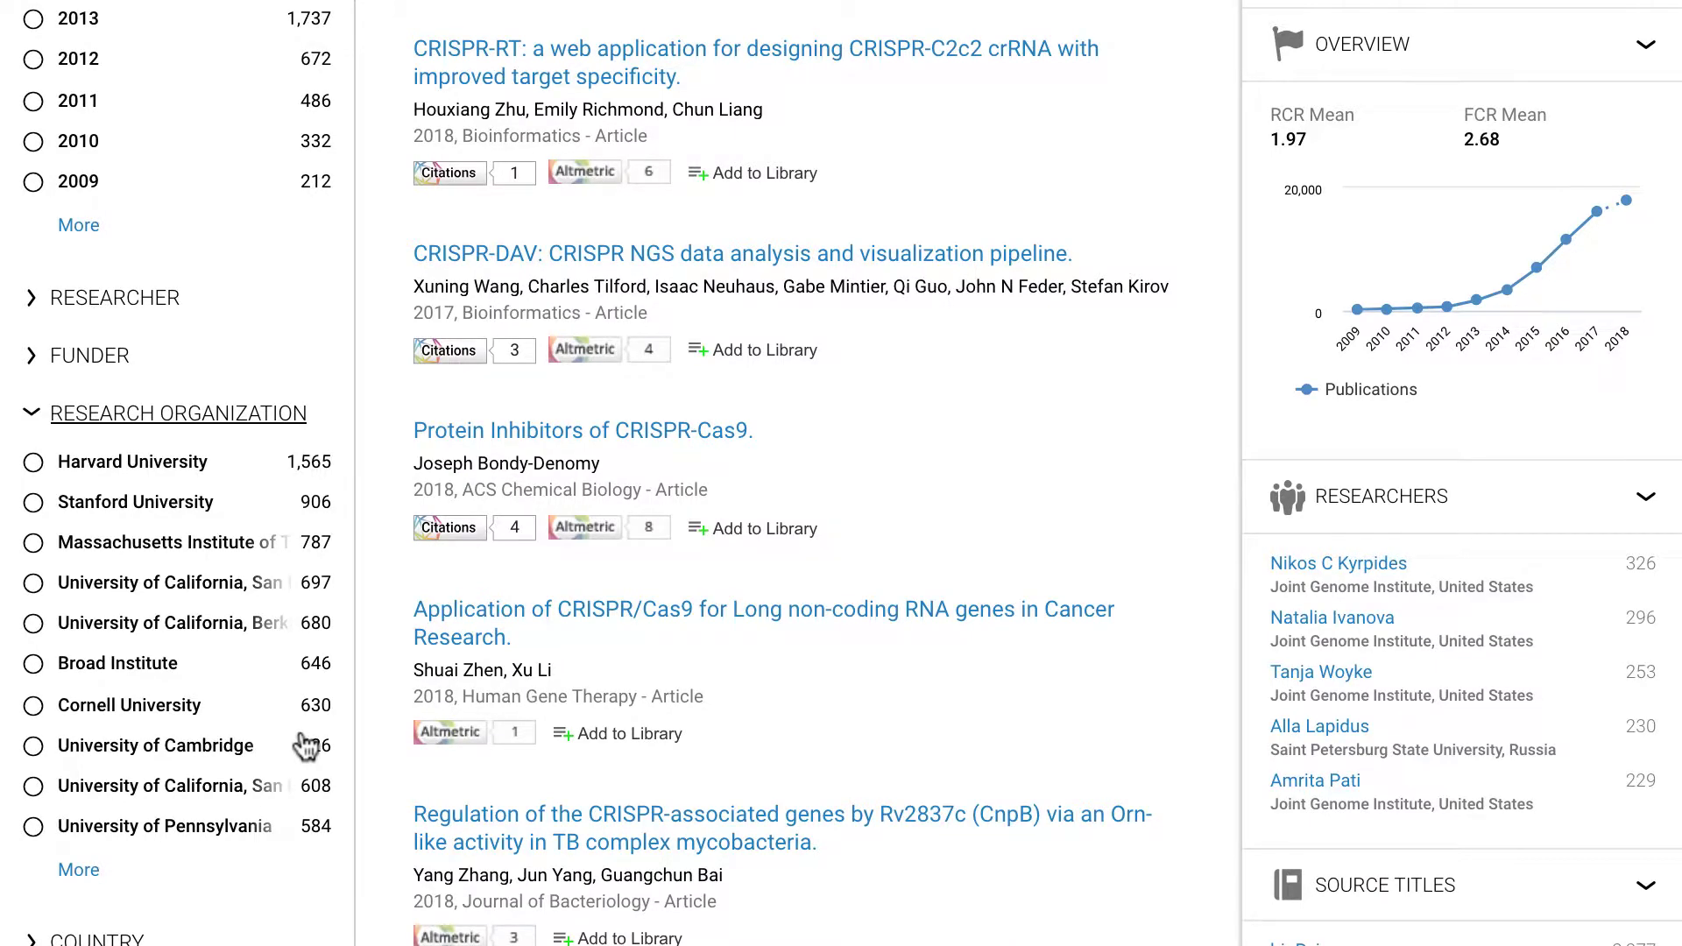
{"action": "left_click", "coordinate": [35, 583]}
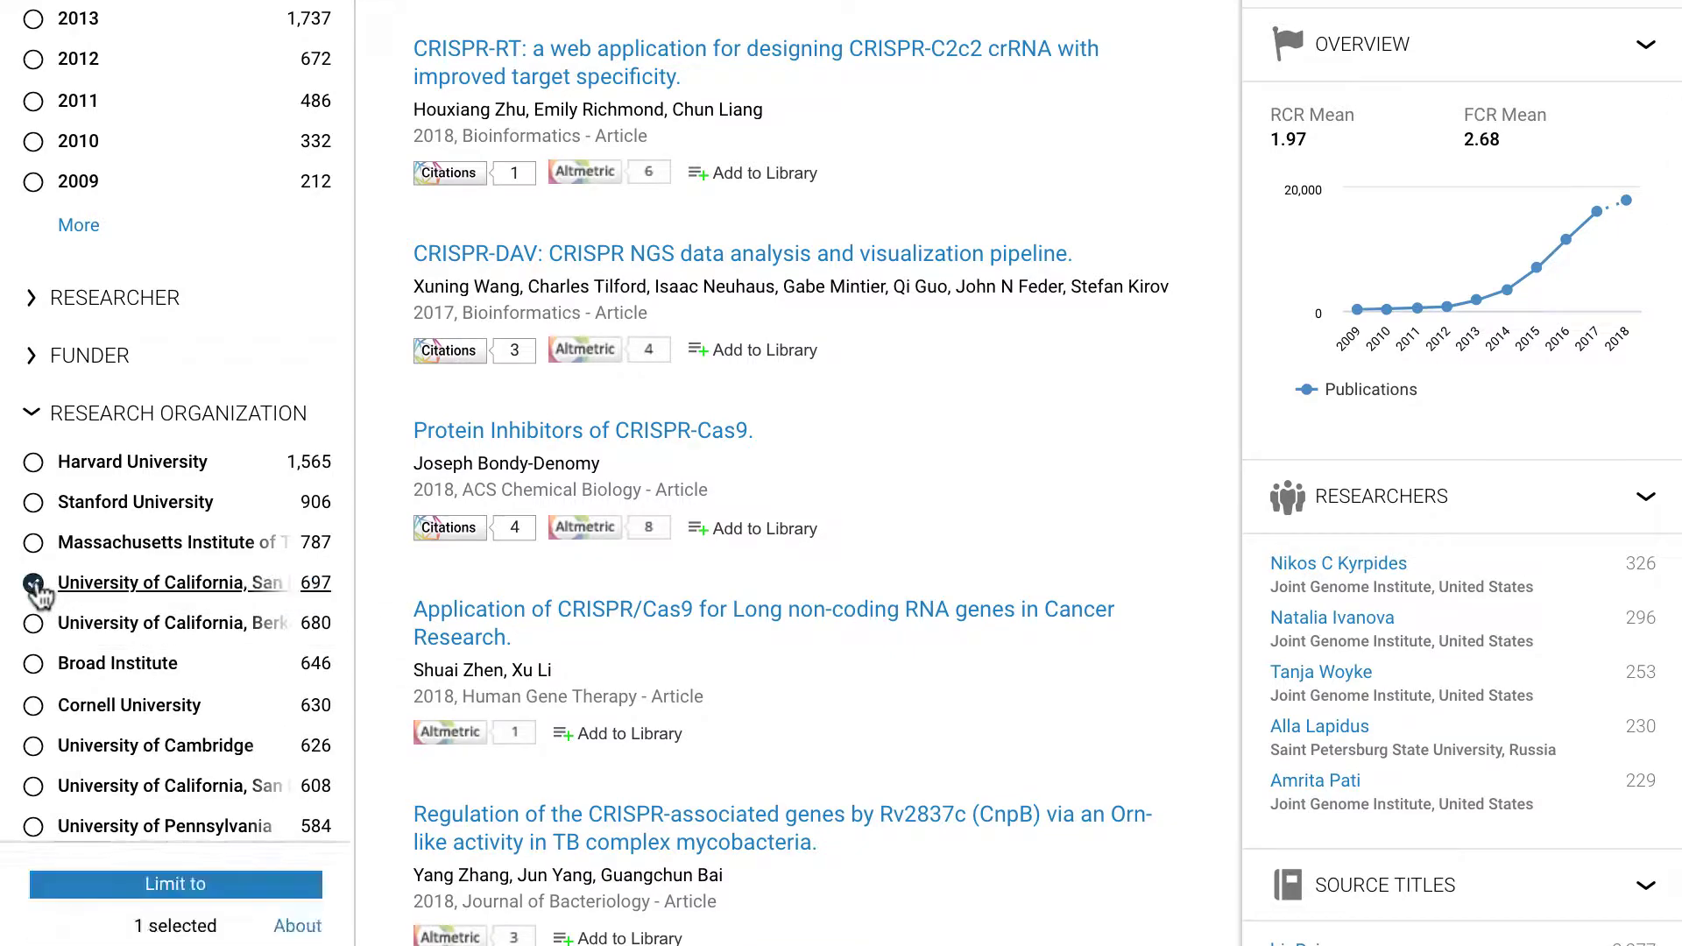
{"action": "left_click", "coordinate": [34, 624]}
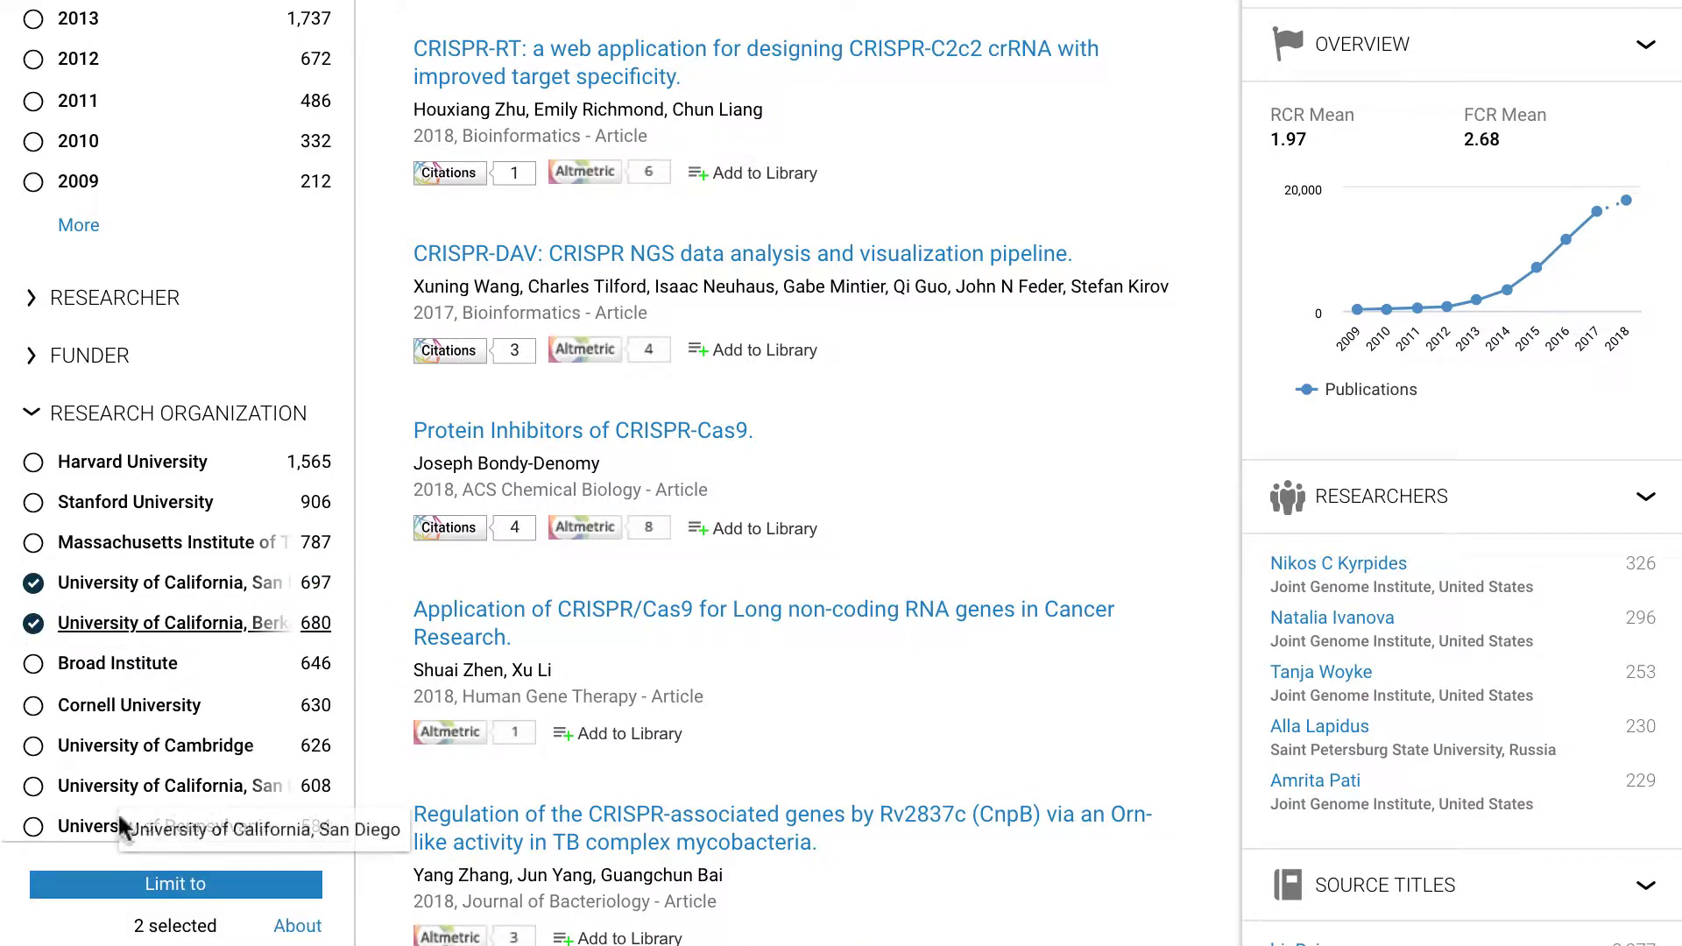
{"action": "left_click", "coordinate": [142, 887]}
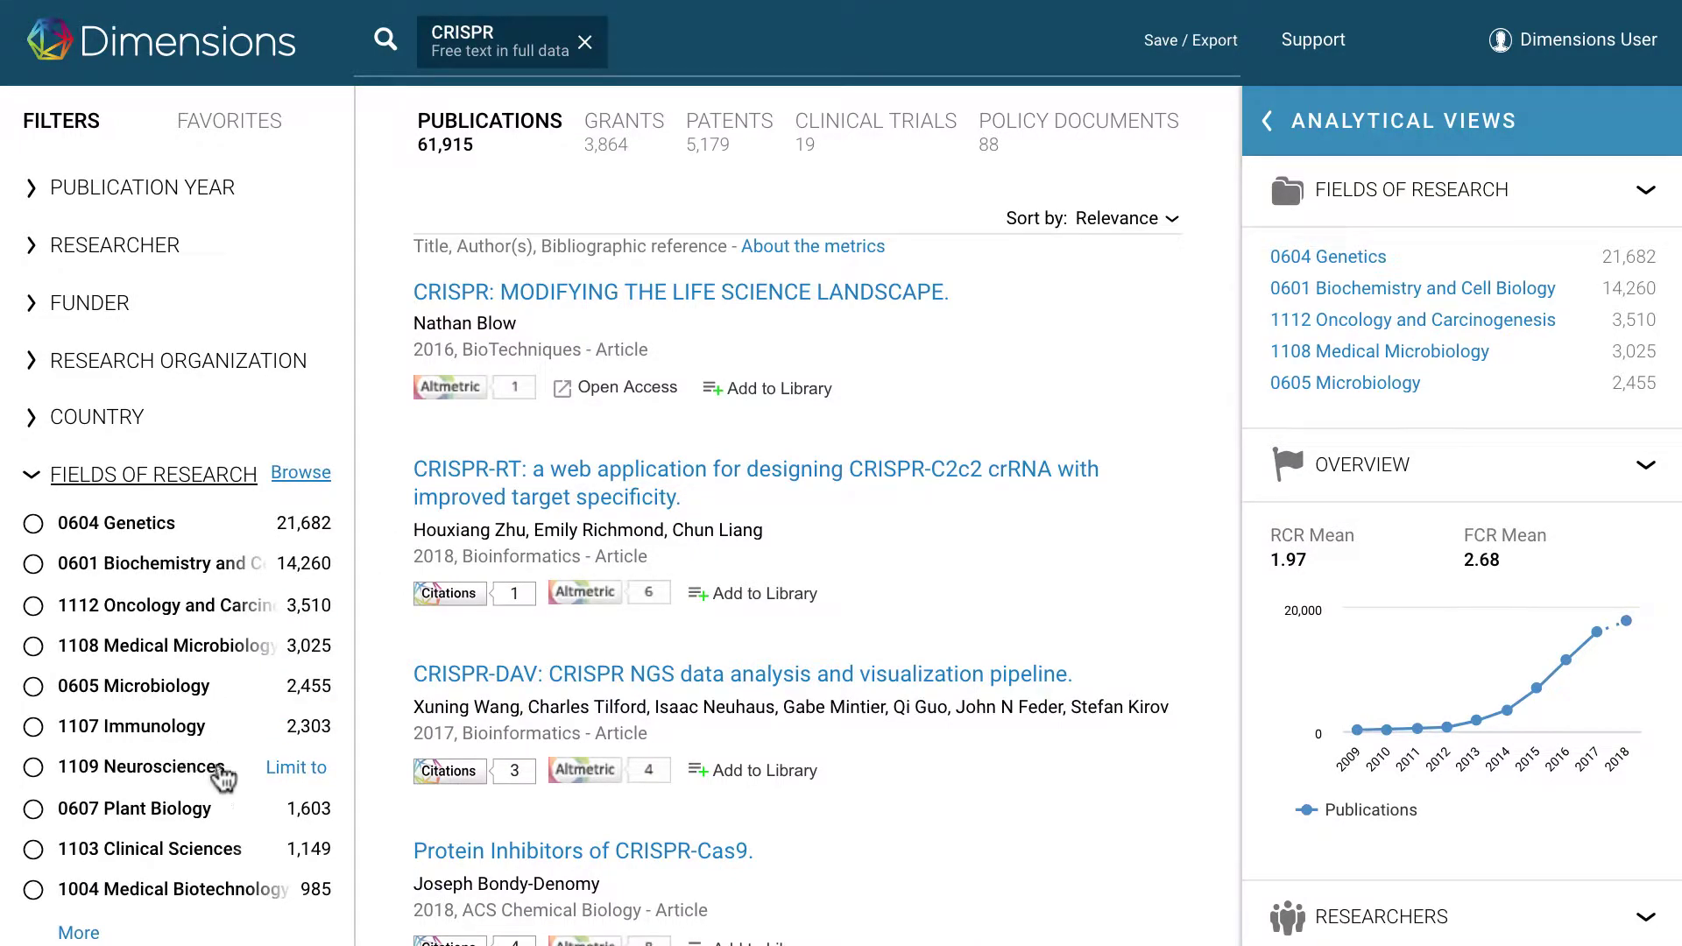
{"action": "left_click", "coordinate": [296, 769]}
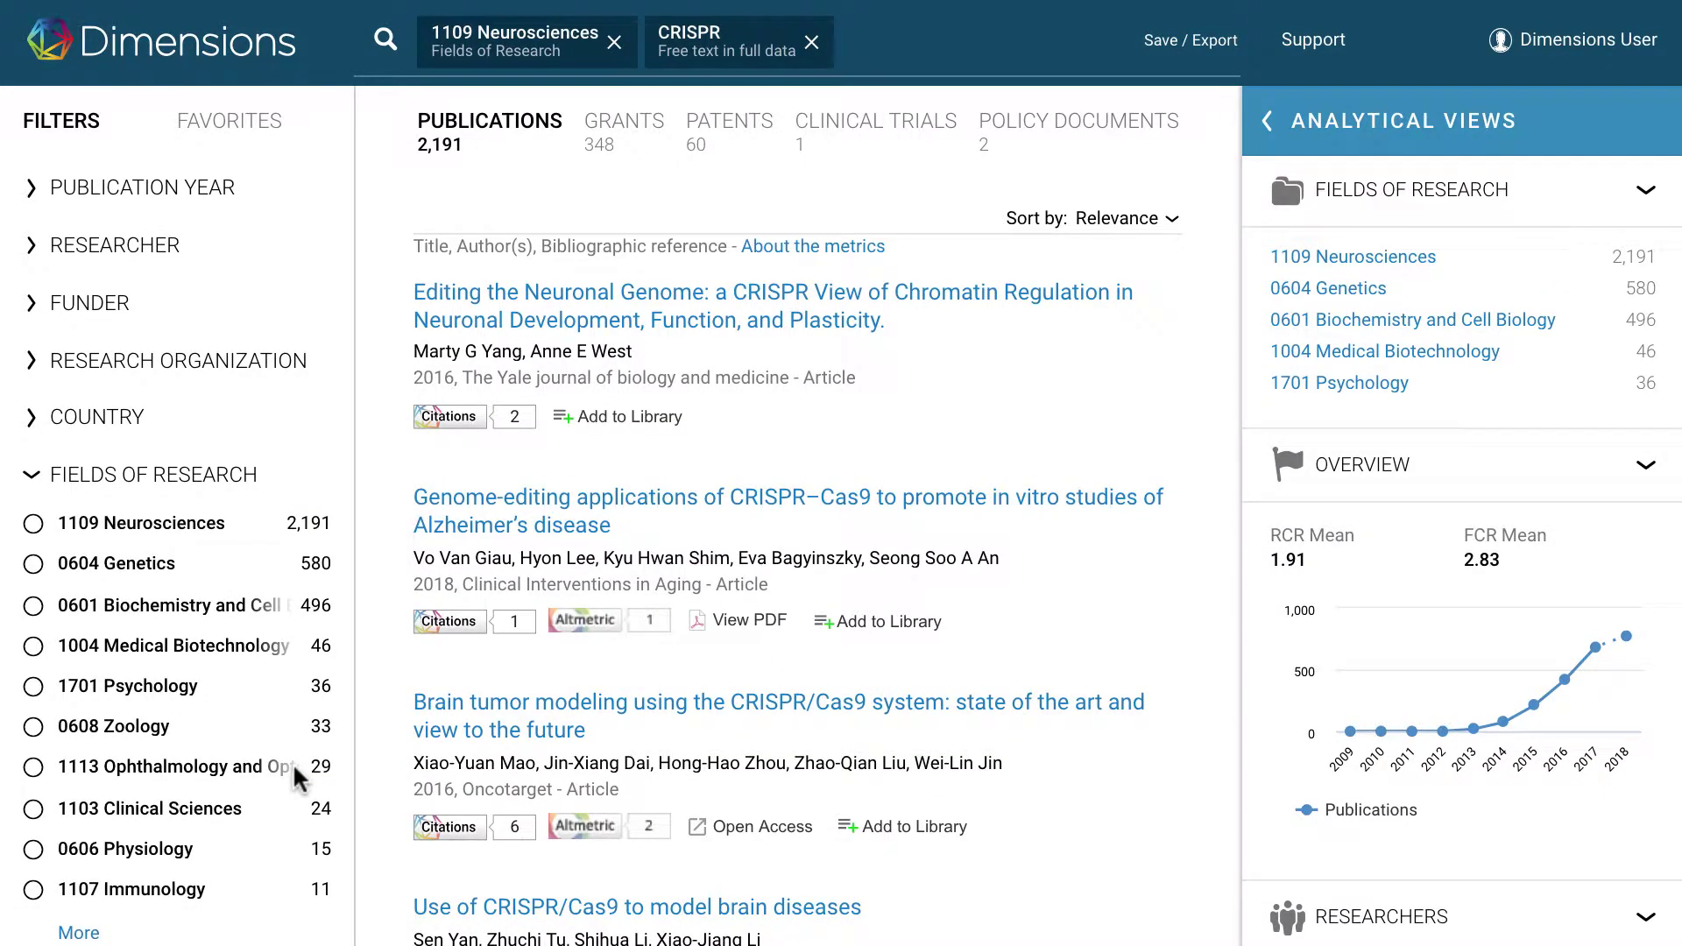
{"action": "left_click", "coordinate": [946, 57]}
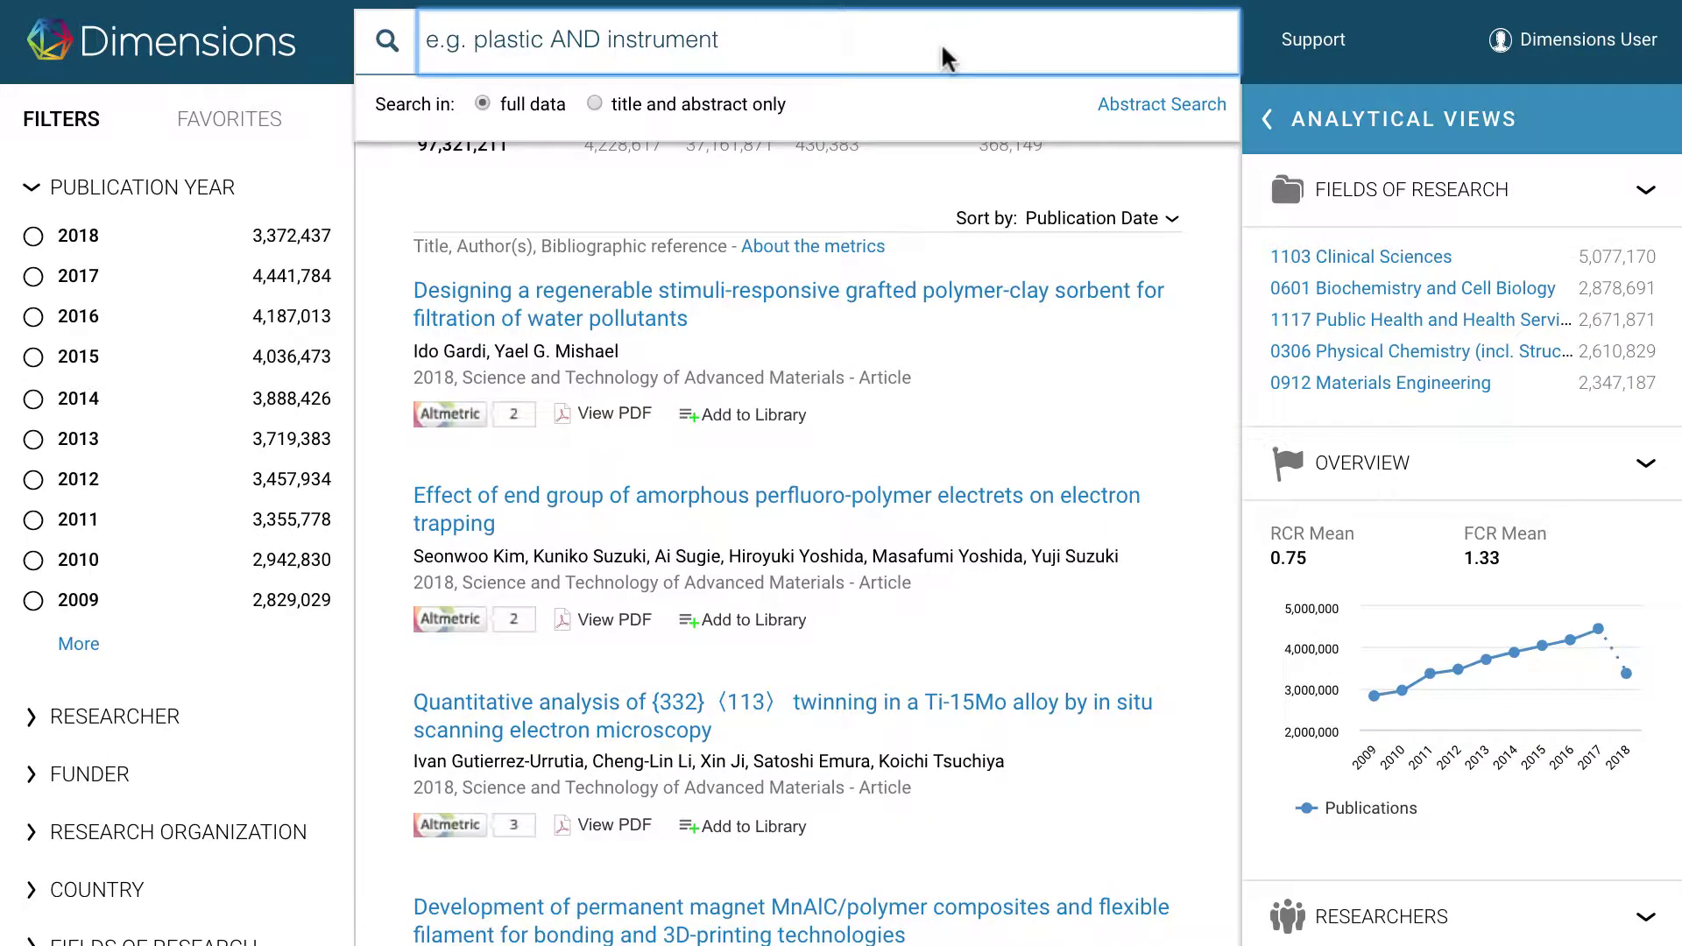
Run an abstract search with the pasted Satb2 abstract and scroll through the 1,000+ matching publications
{"action": "left_click", "coordinate": [1113, 106]}
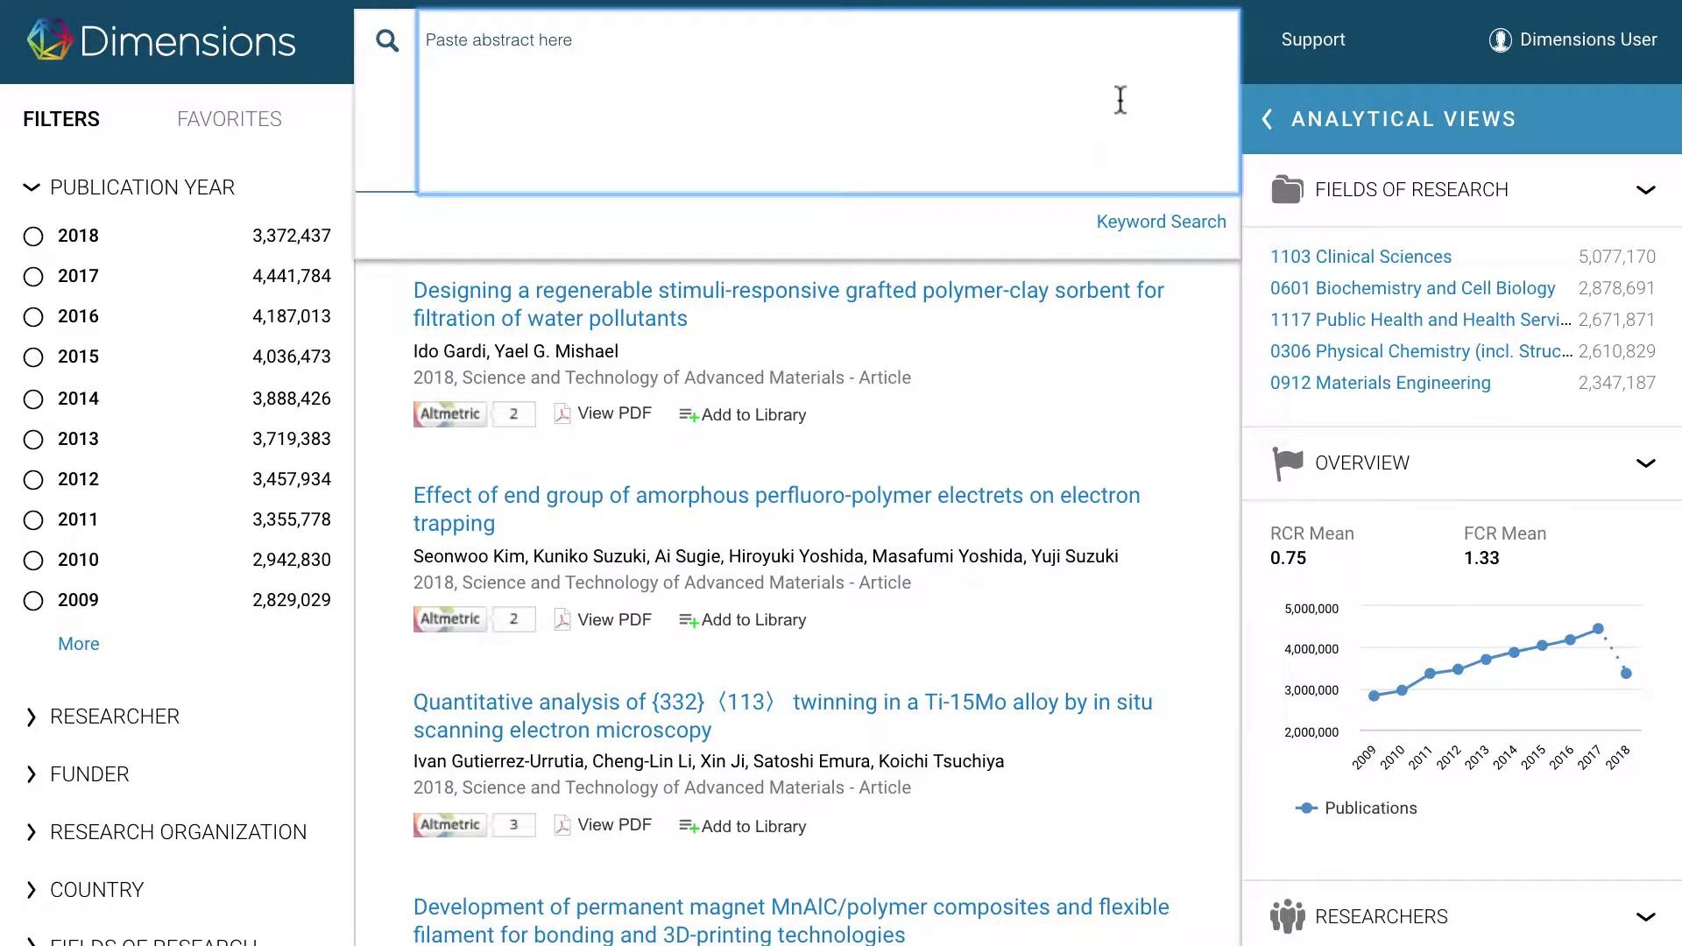
{"action": "key", "text": "ctrl+v"}
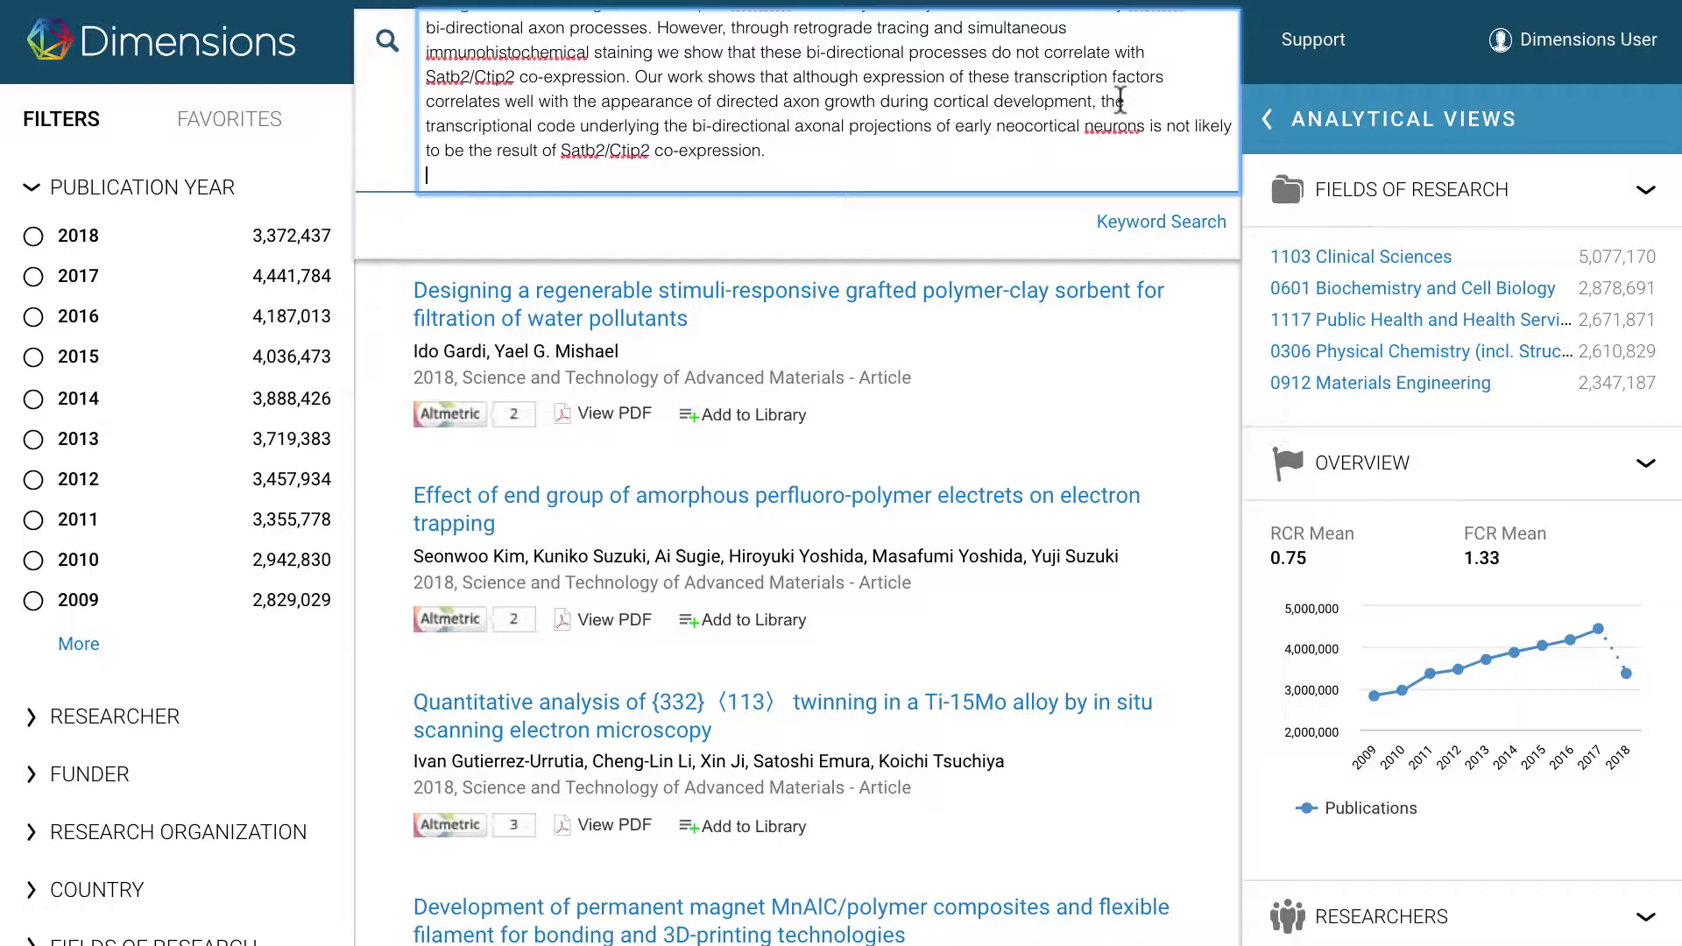
{"action": "key", "text": "Return"}
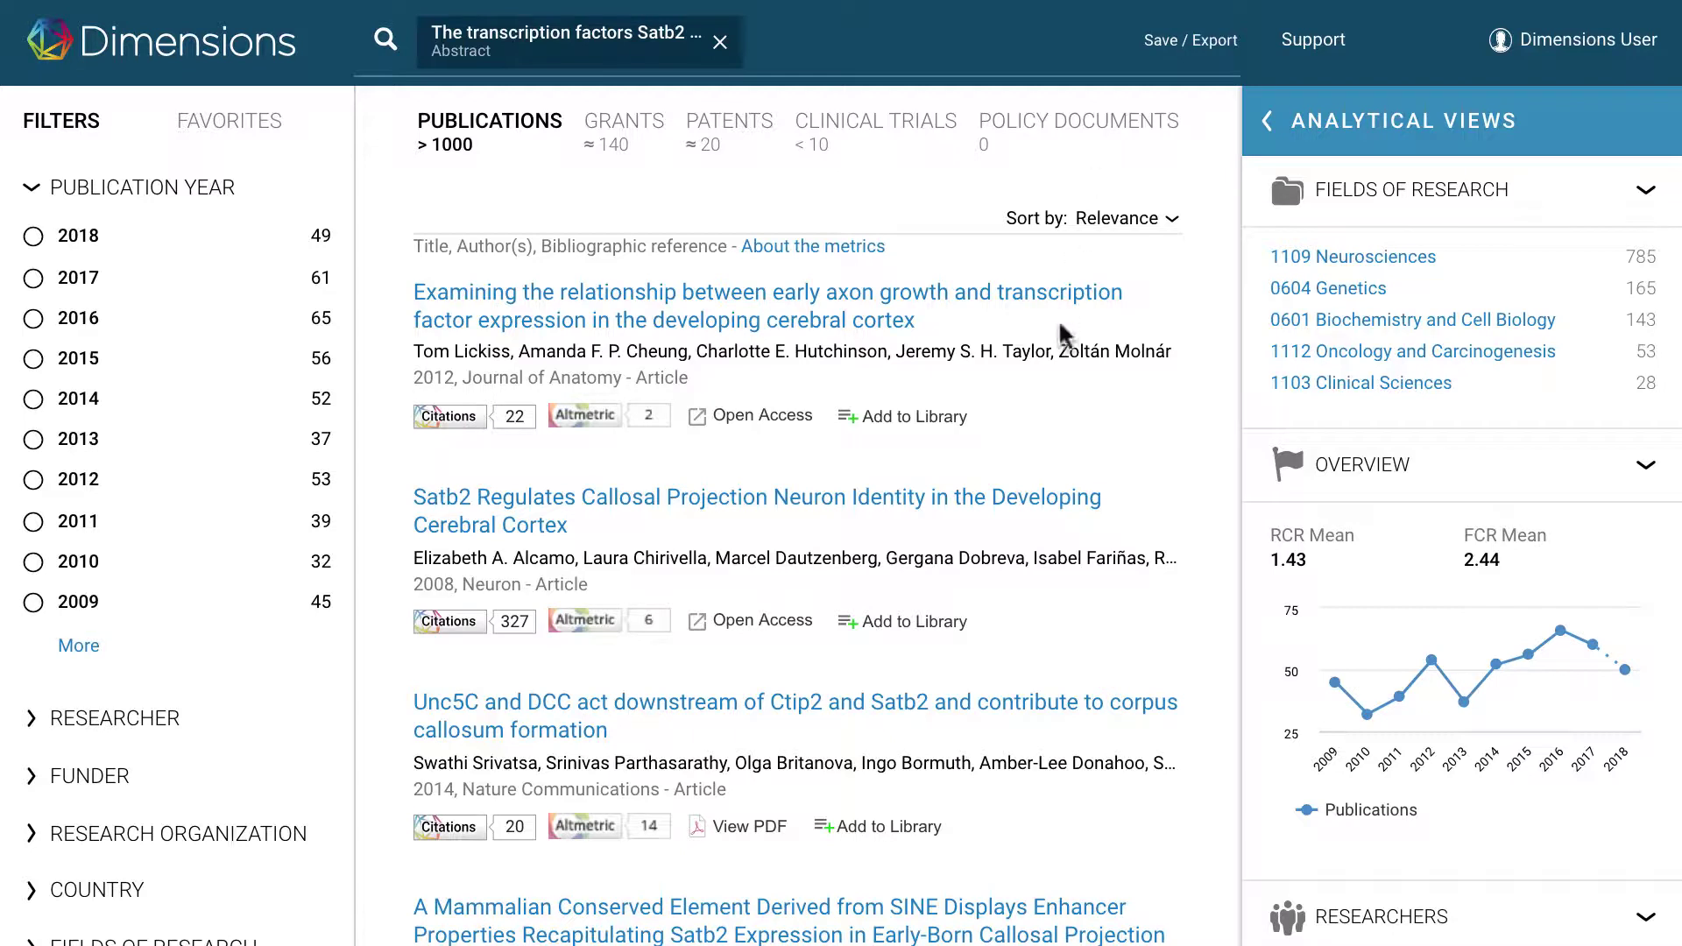
{"action": "scroll", "coordinate": [1095, 642], "scroll_direction": "down", "scroll_amount": 3}
{"action": "scroll", "coordinate": [1095, 642], "scroll_direction": "down", "scroll_amount": 5}
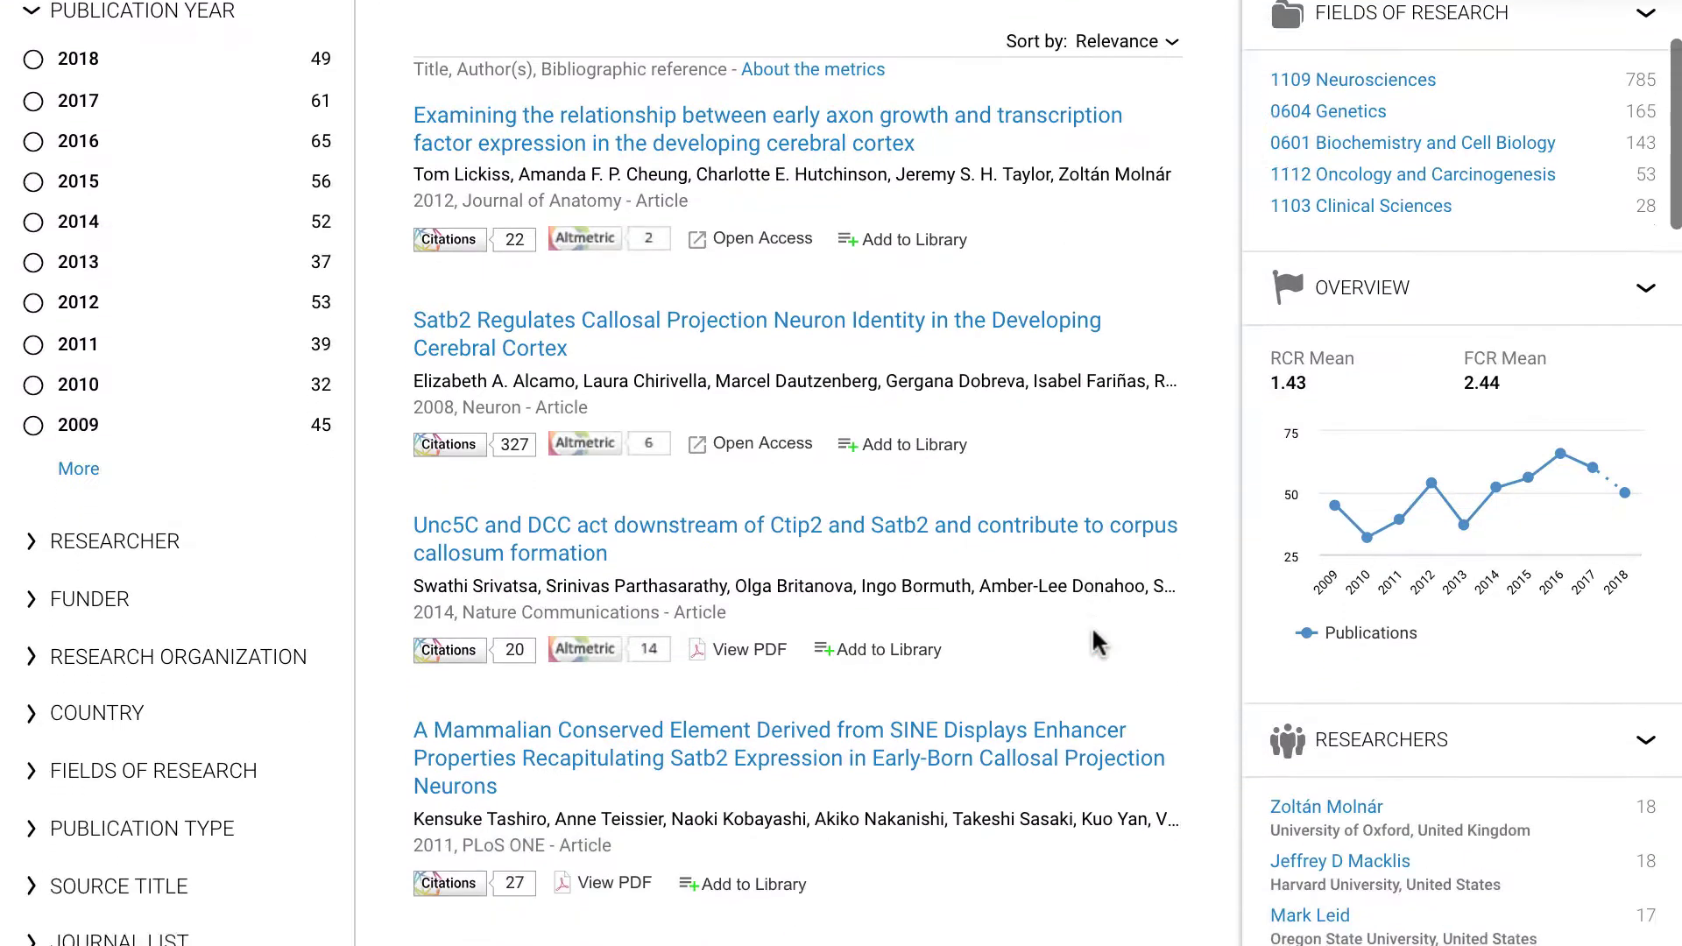
{"action": "scroll", "coordinate": [1091, 625], "scroll_direction": "down", "scroll_amount": 3}
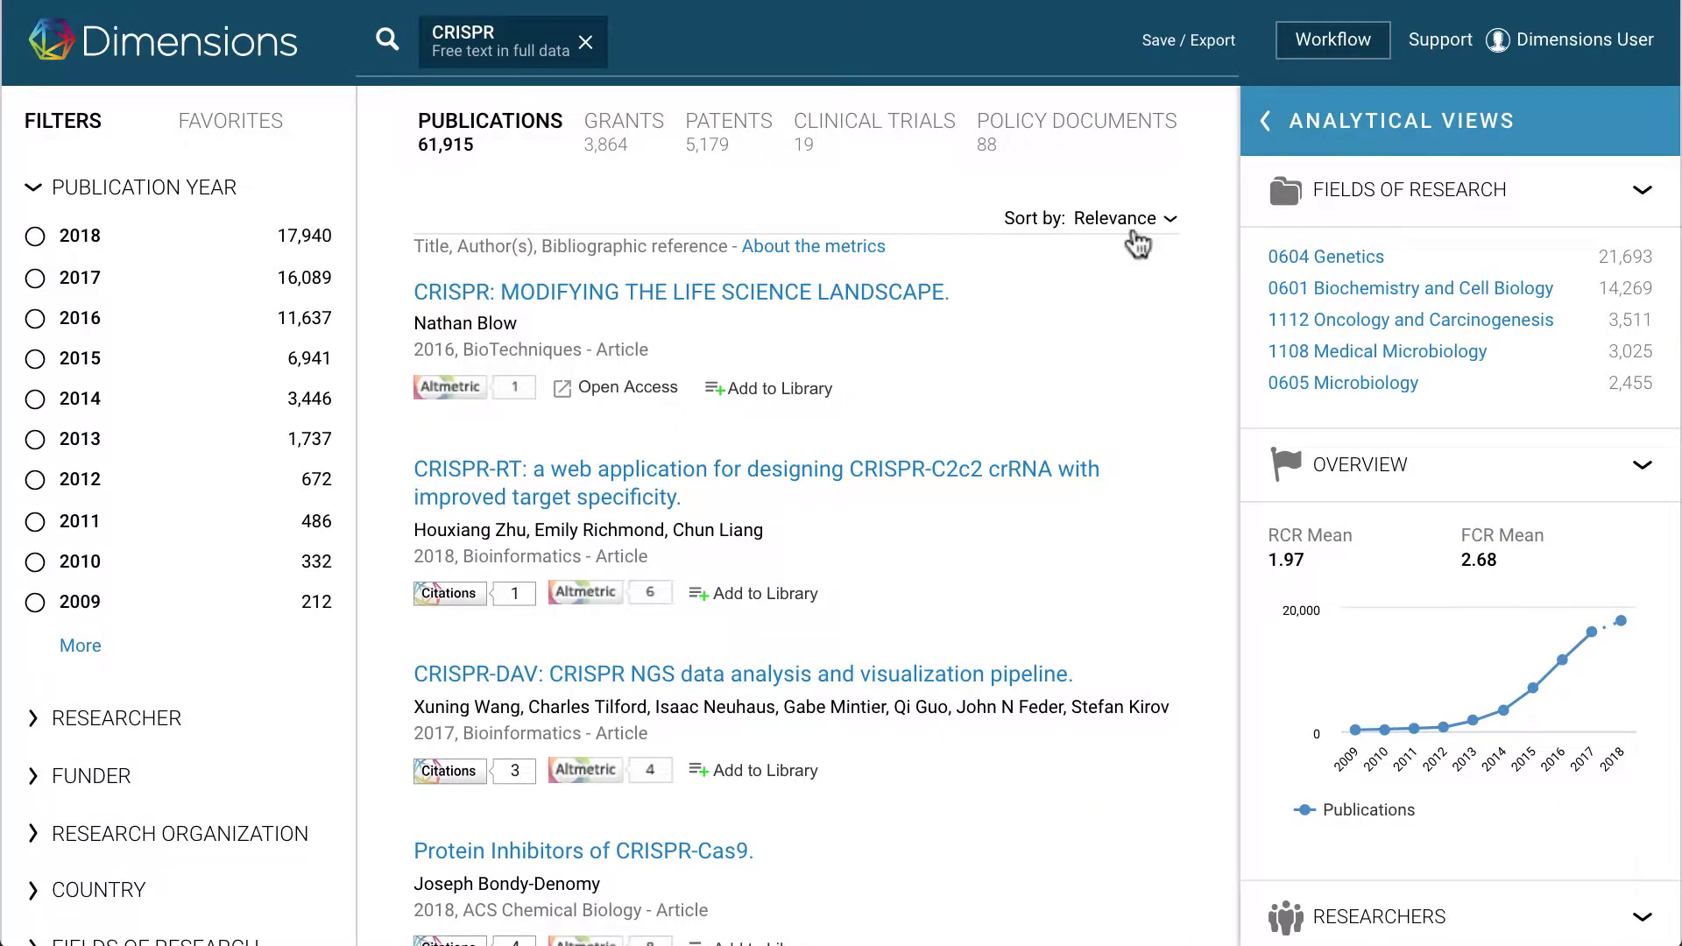
Sort CRISPR publications by citations and open 'Multiplex Genome Engineering Using CRISPR/Cas Systems'
{"action": "left_click", "coordinate": [1132, 231]}
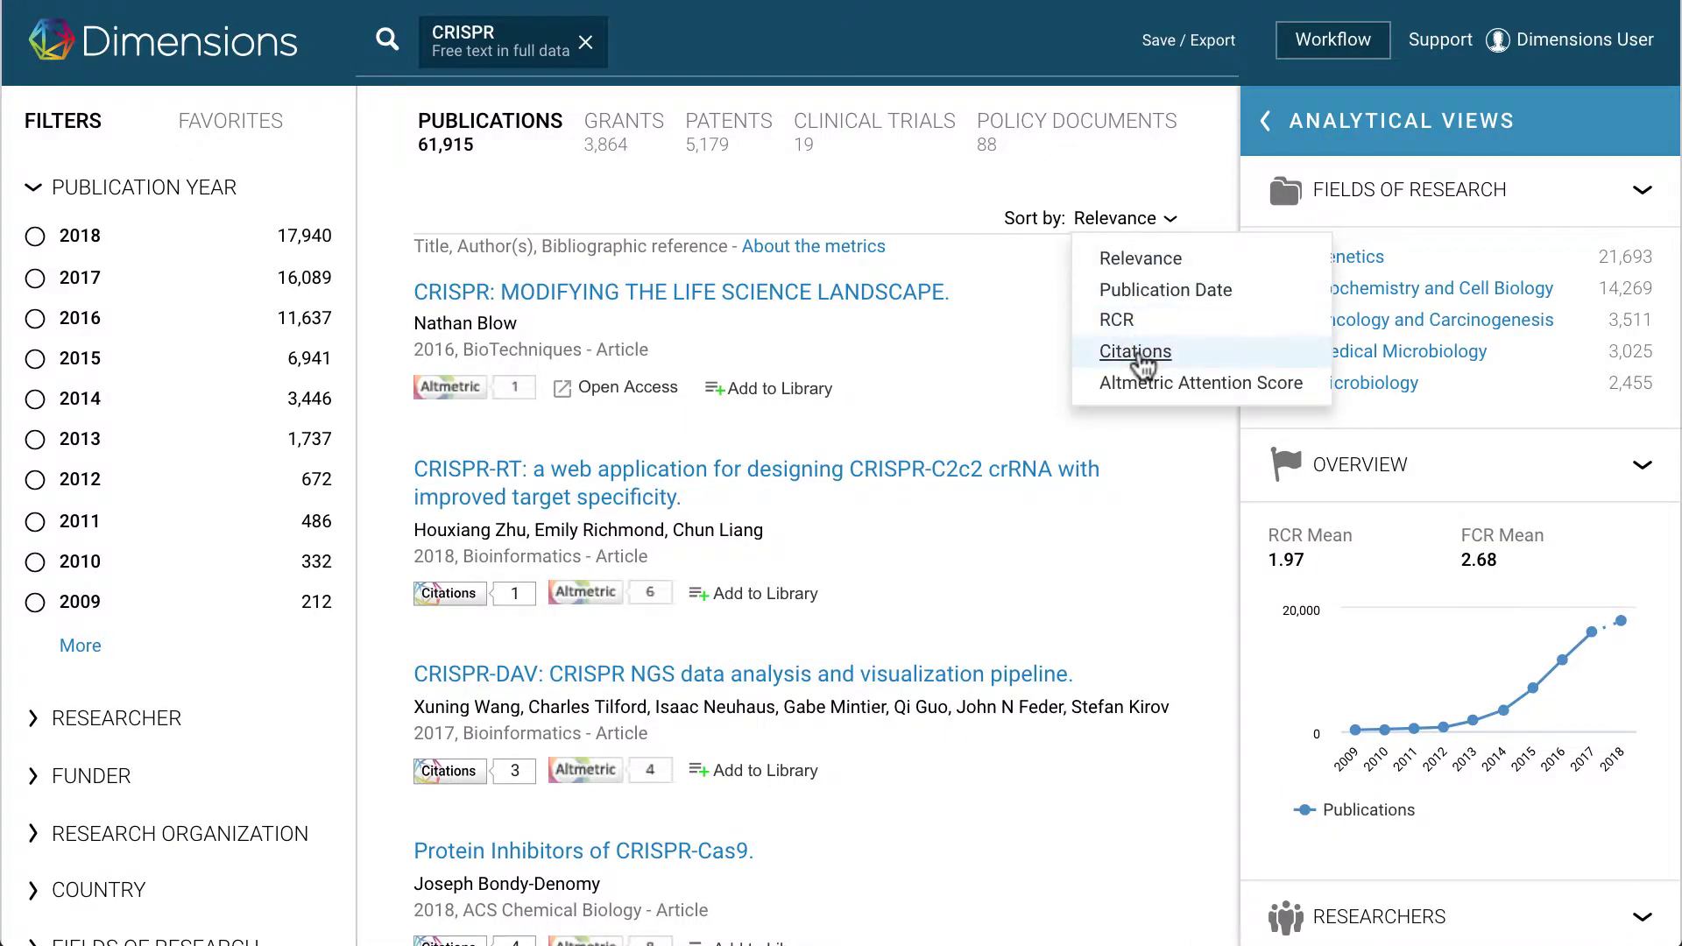
{"action": "left_click", "coordinate": [1136, 350]}
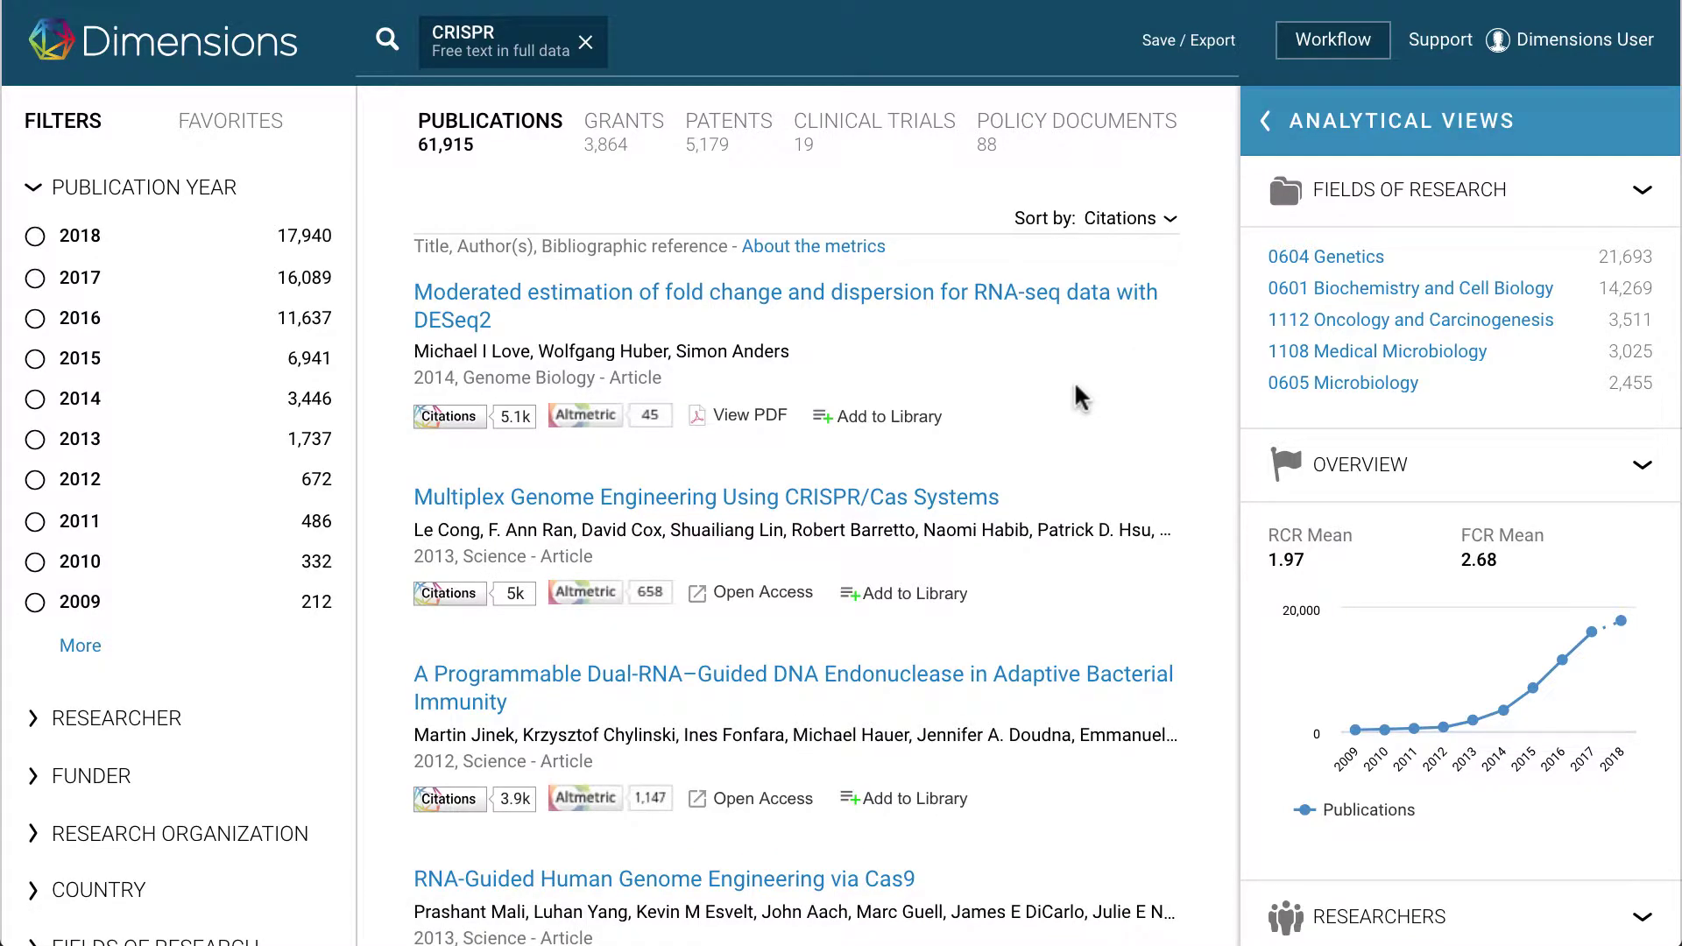
{"action": "left_click", "coordinate": [823, 499]}
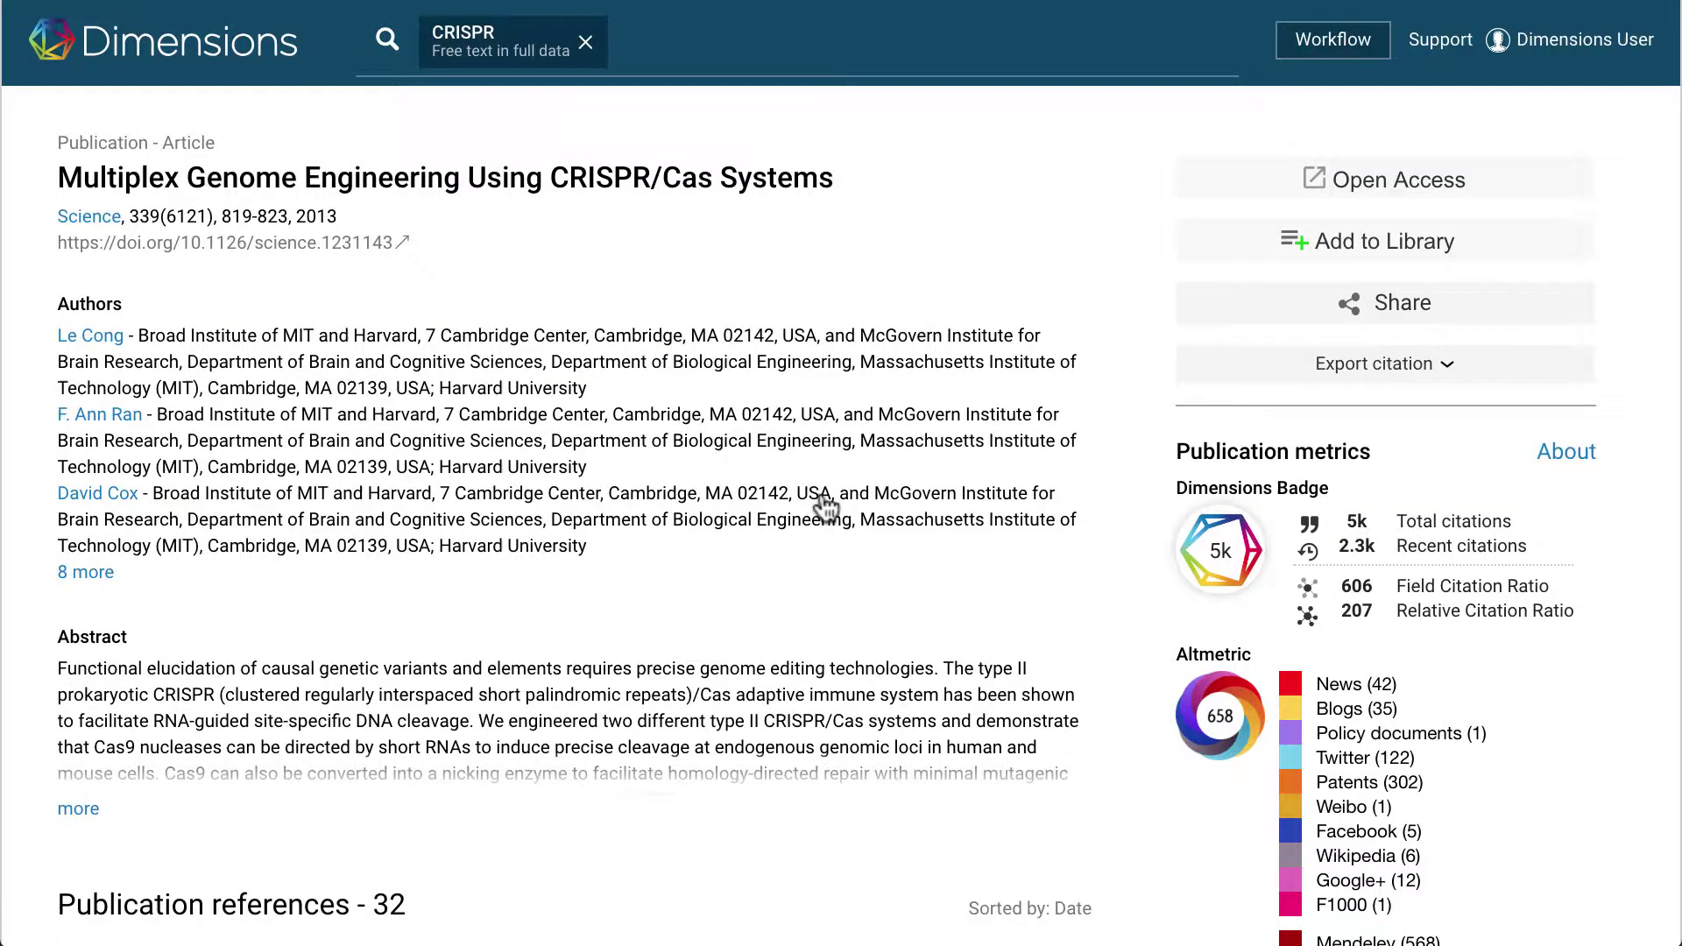
{"action": "scroll", "coordinate": [824, 506], "scroll_direction": "down", "scroll_amount": 2}
{"action": "scroll", "coordinate": [823, 506], "scroll_direction": "down", "scroll_amount": 8}
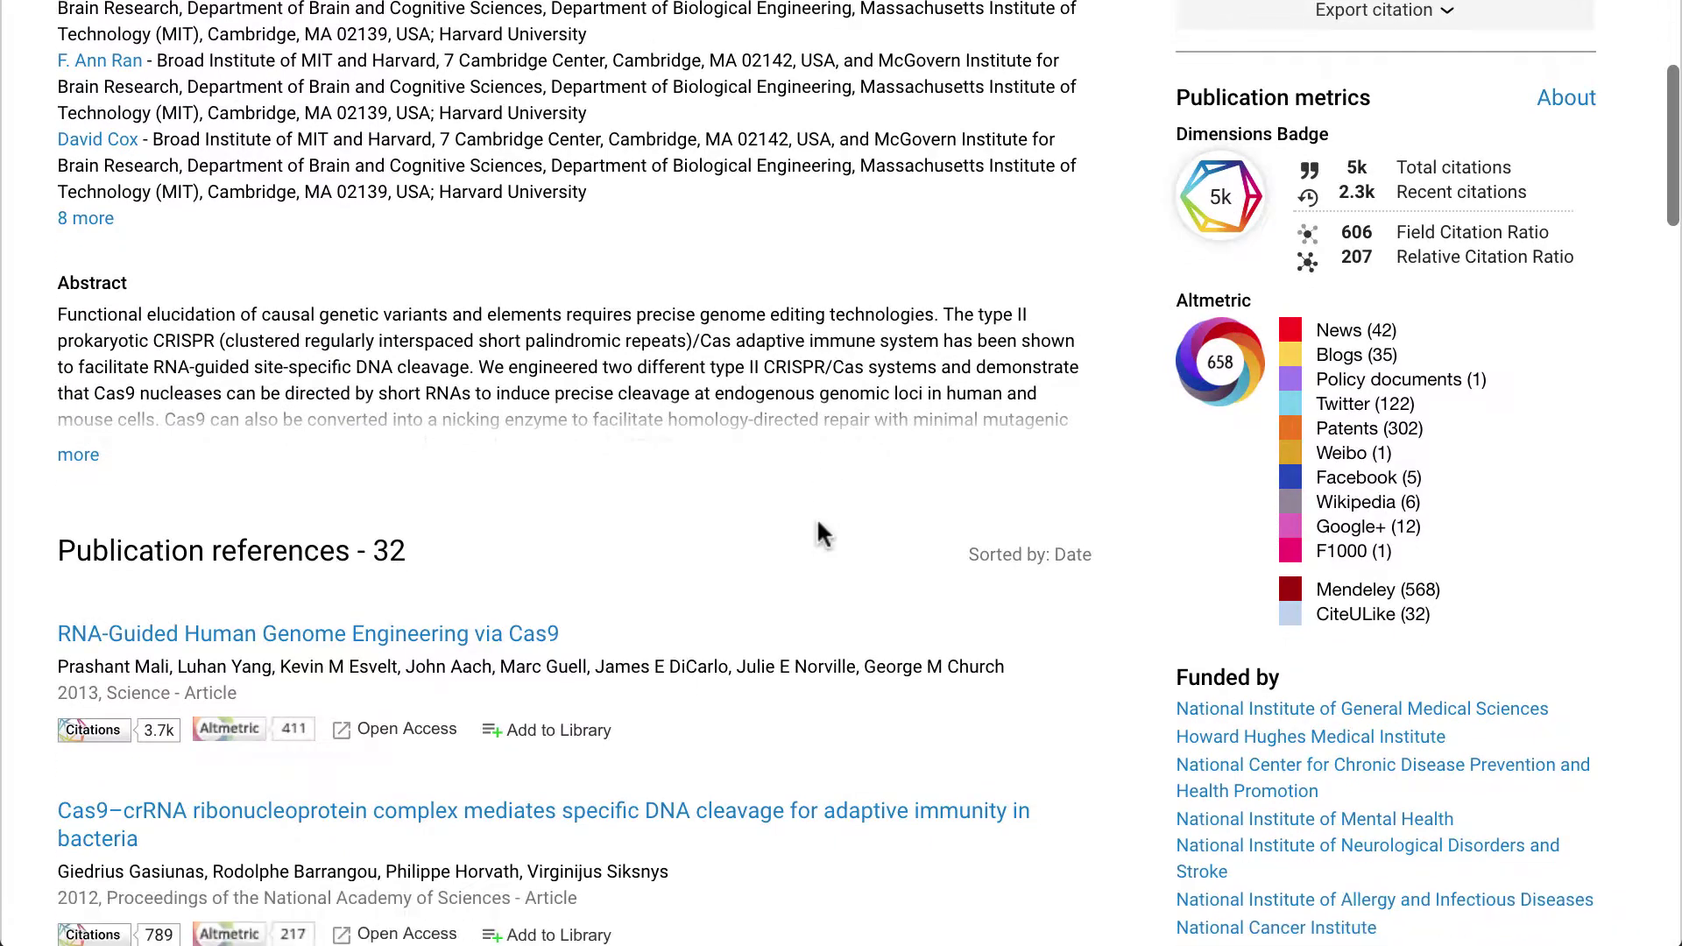
{"action": "scroll", "coordinate": [823, 532], "scroll_direction": "down", "scroll_amount": 11}
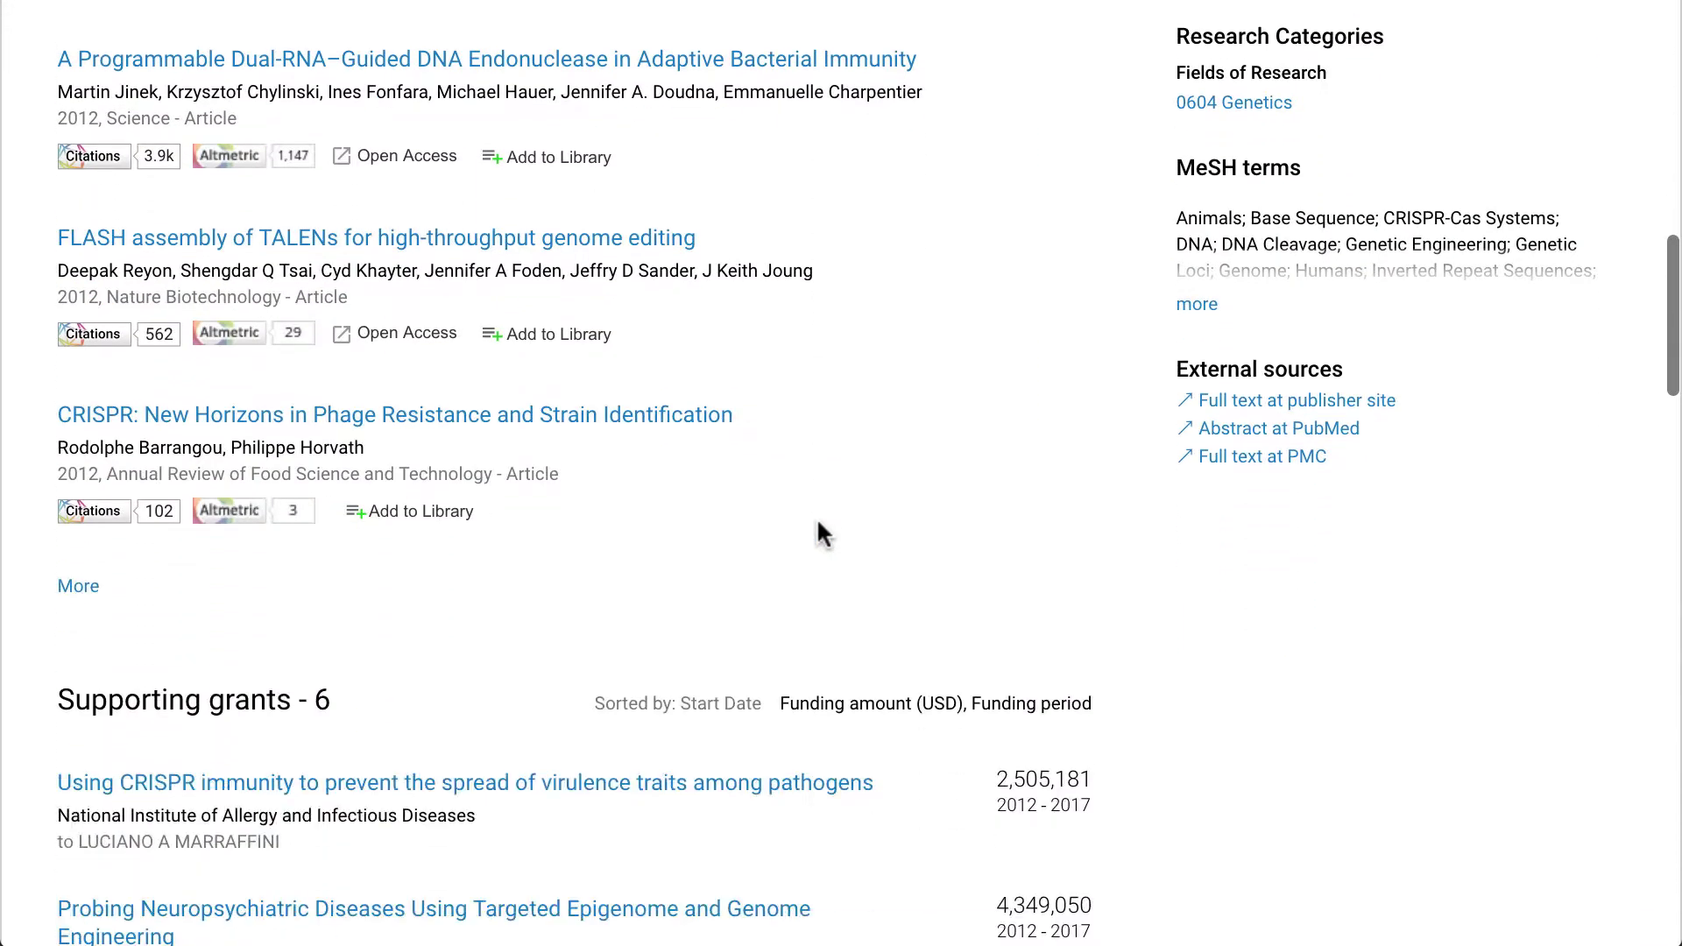
{"action": "scroll", "coordinate": [816, 536], "scroll_direction": "down", "scroll_amount": 5}
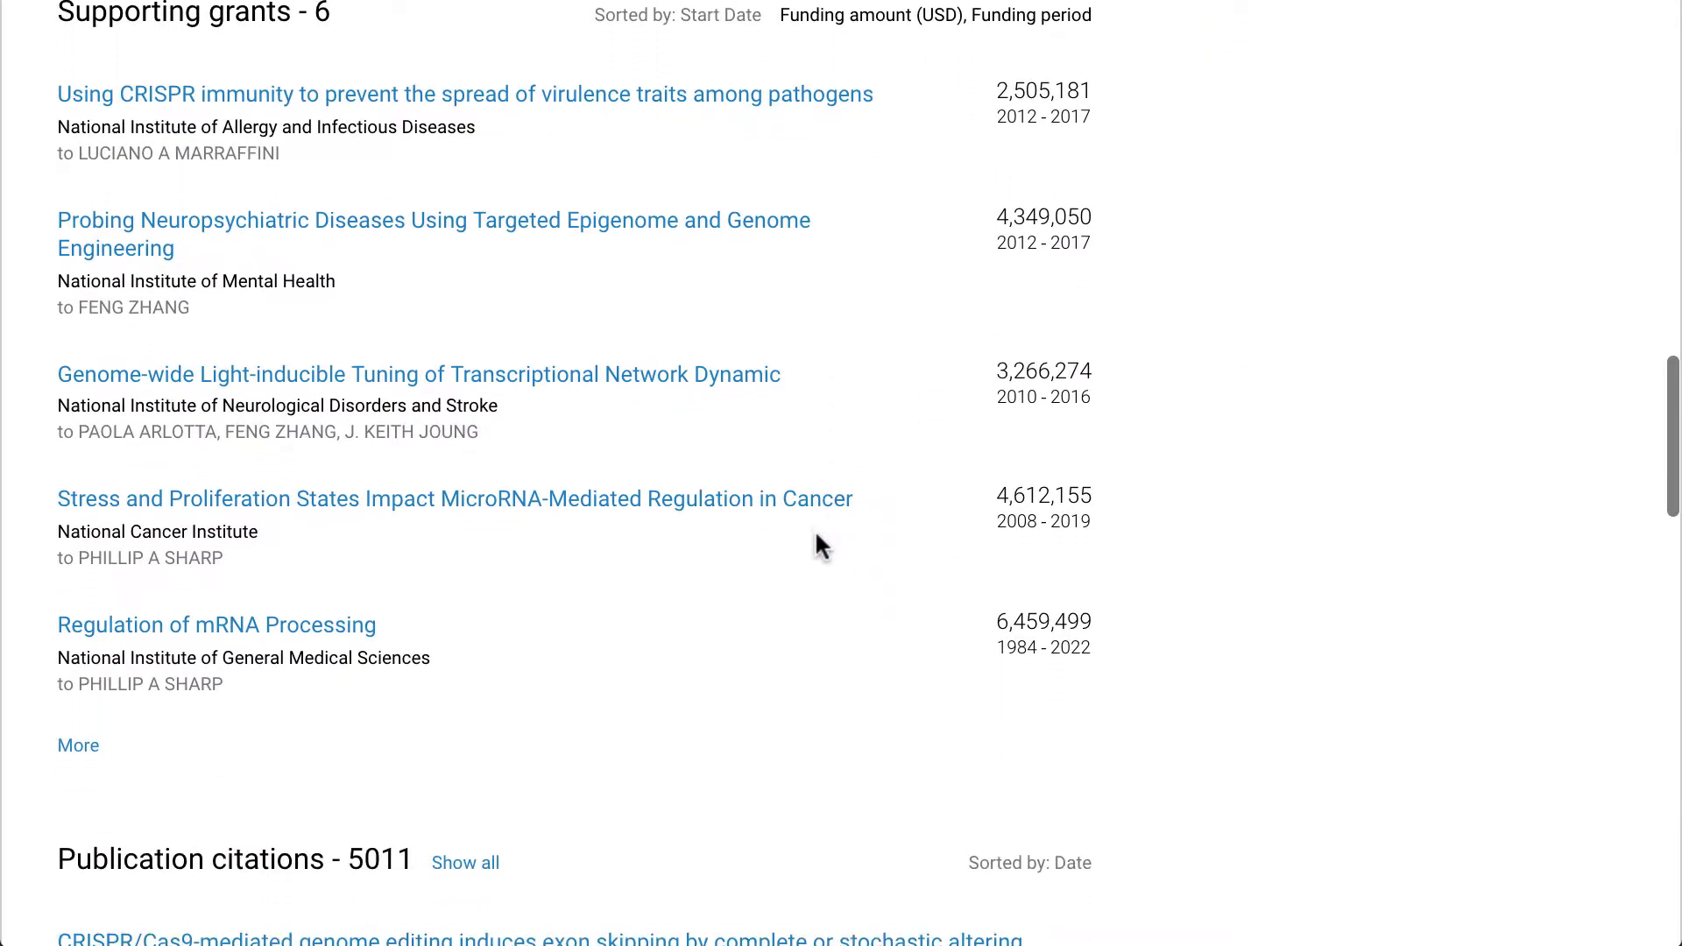
{"action": "scroll", "coordinate": [816, 537], "scroll_direction": "down", "scroll_amount": 16}
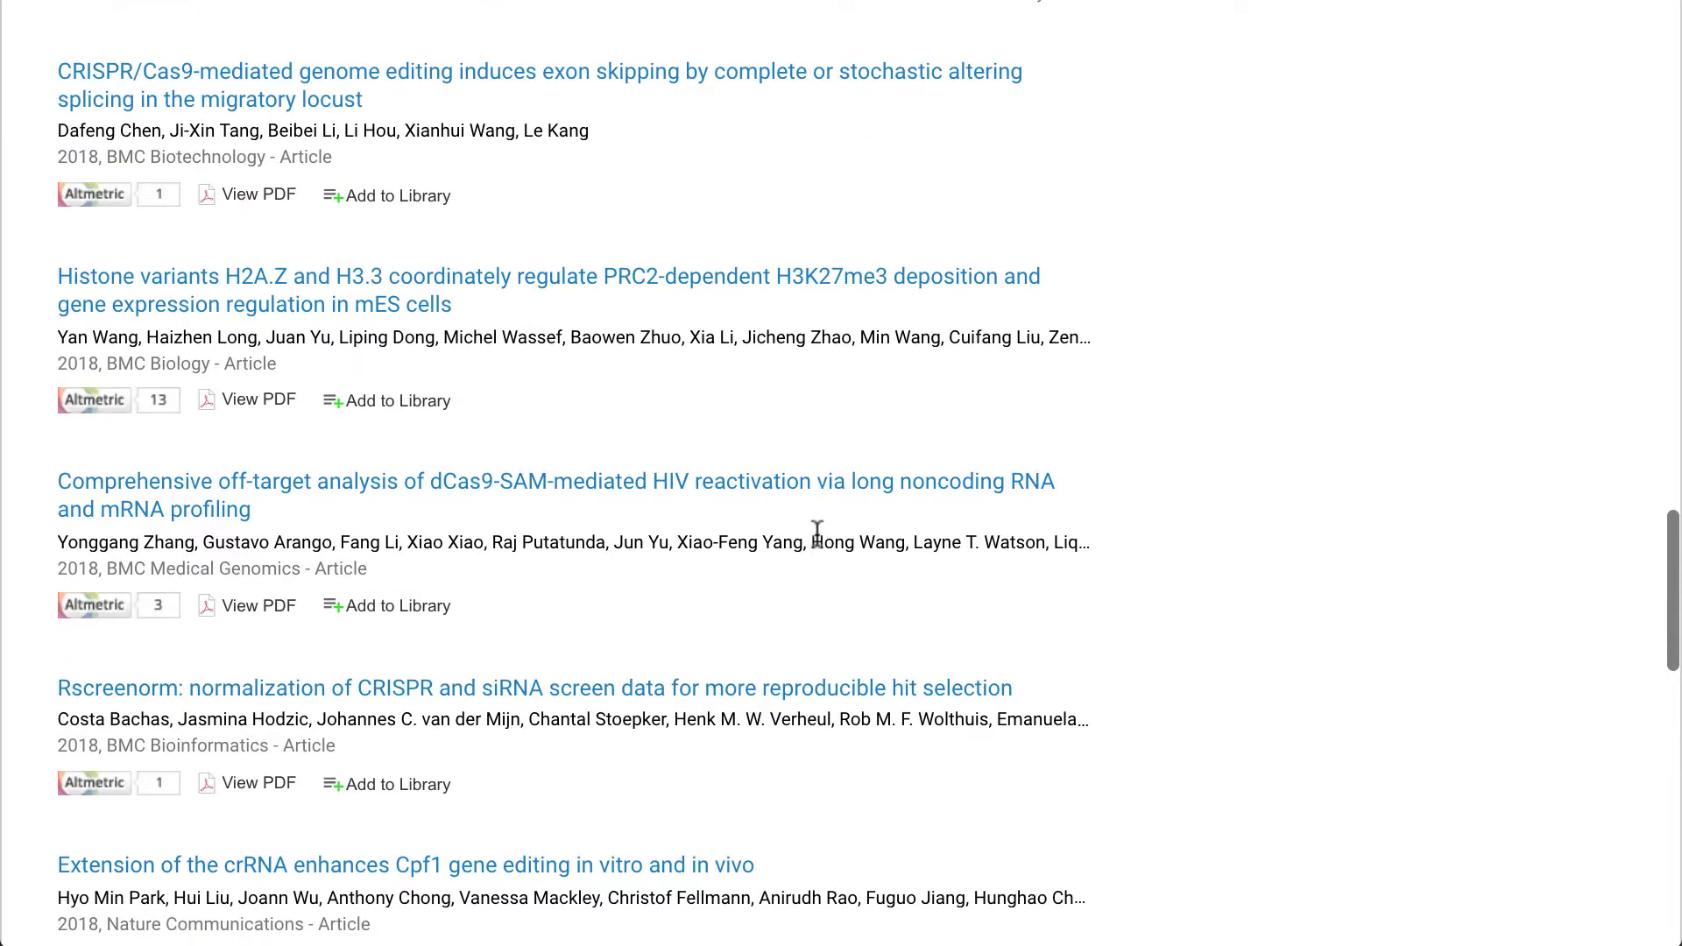
{"action": "scroll", "coordinate": [817, 534], "scroll_direction": "down", "scroll_amount": 6}
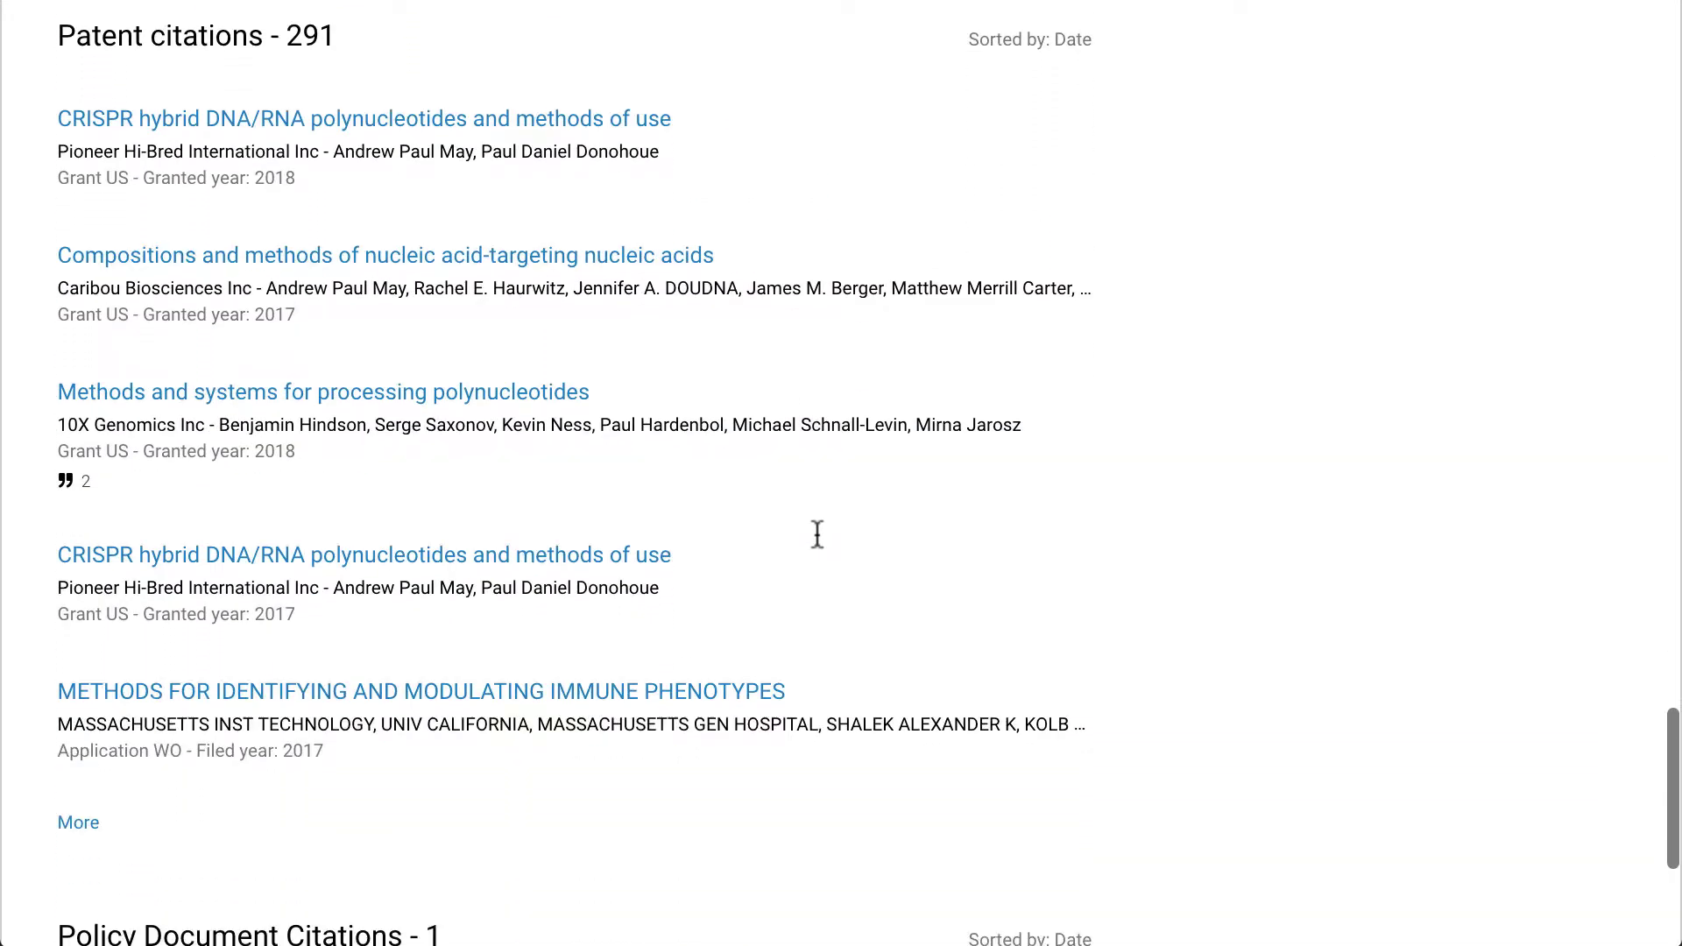
{"action": "scroll", "coordinate": [816, 538], "scroll_direction": "down", "scroll_amount": 2}
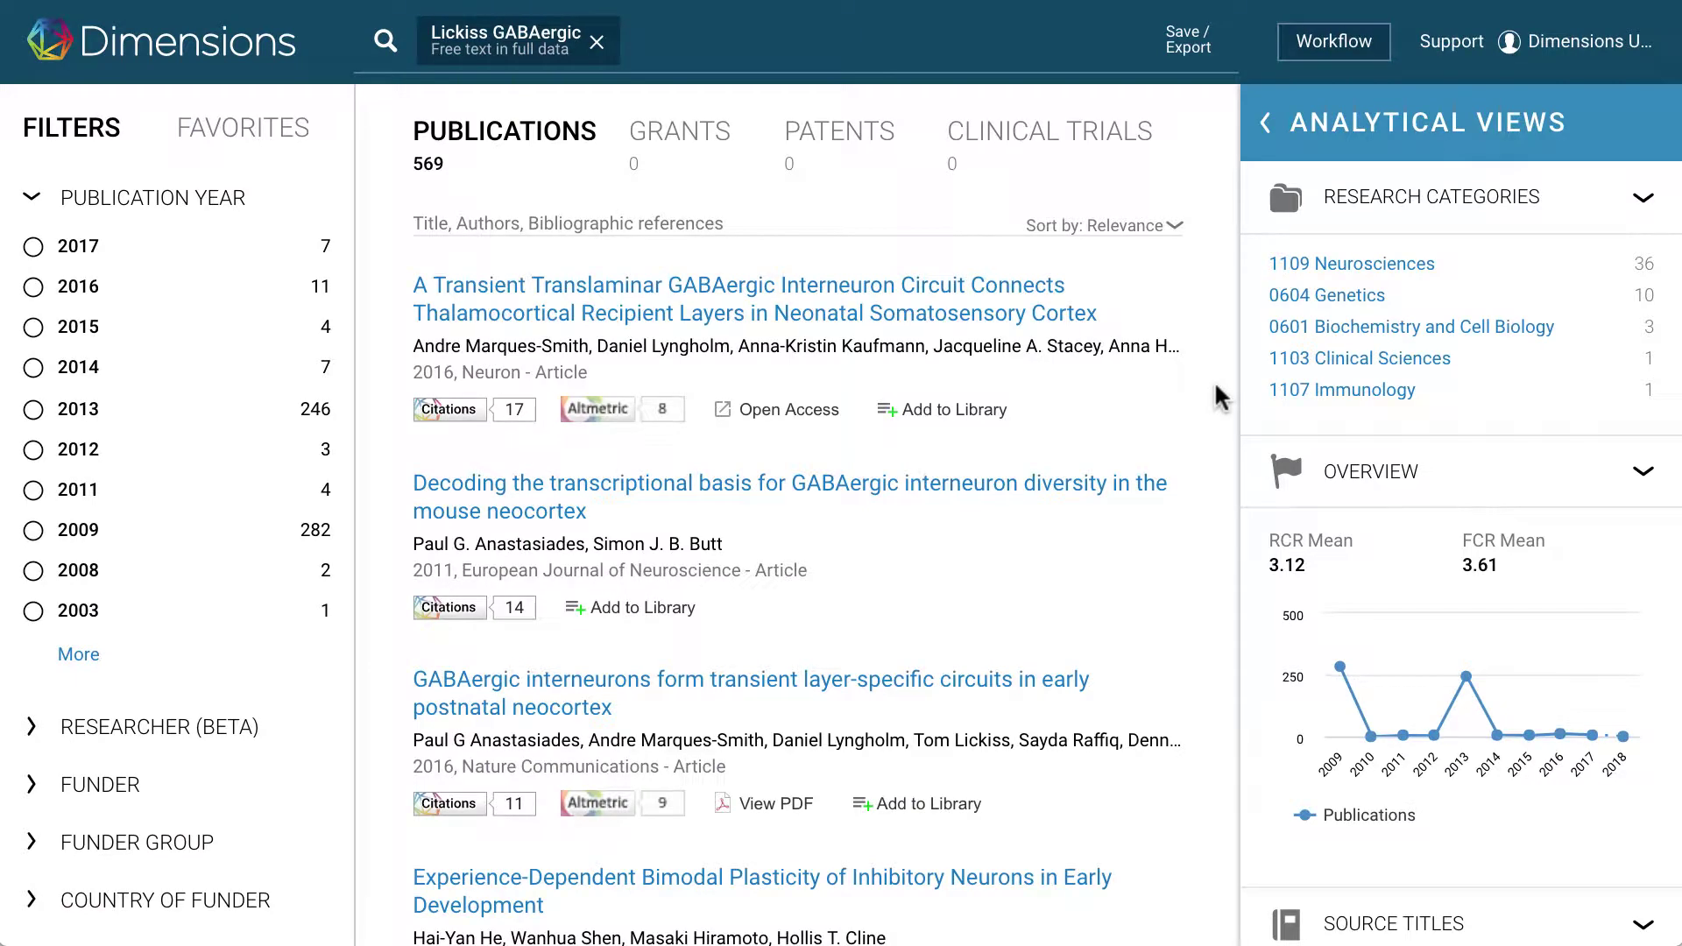
Open the GABAergic interneurons article's full text and view its supplements and enlarged Figure 1
{"action": "scroll", "coordinate": [1218, 394], "scroll_direction": "down", "scroll_amount": 3}
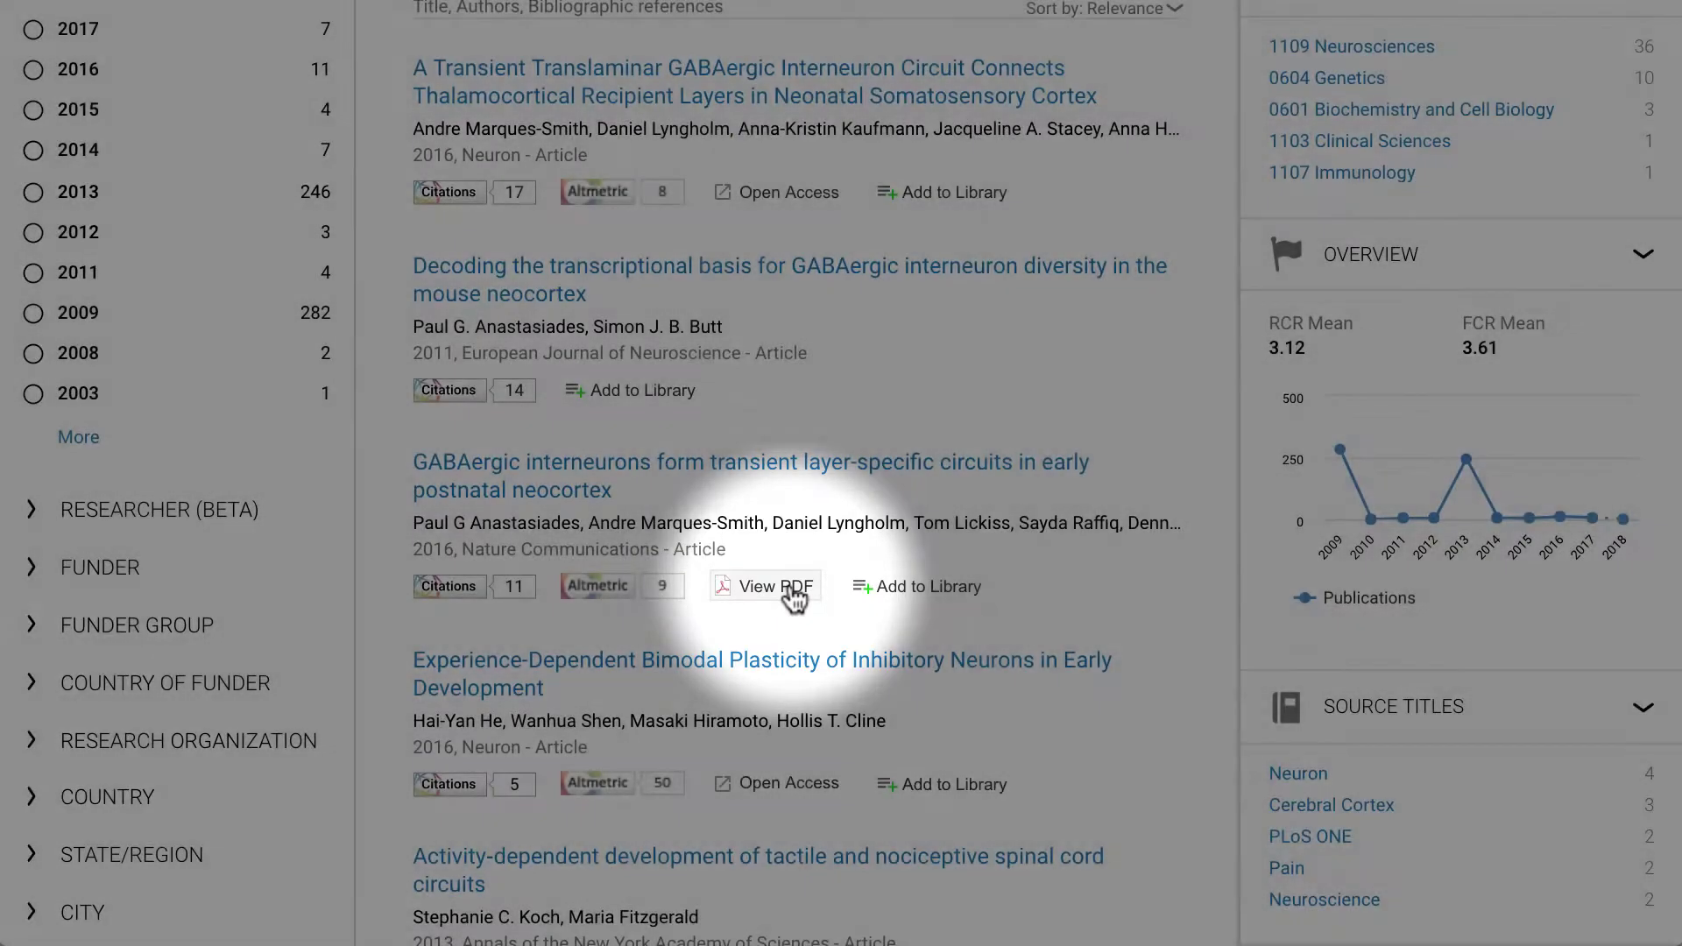
{"action": "left_click", "coordinate": [794, 596]}
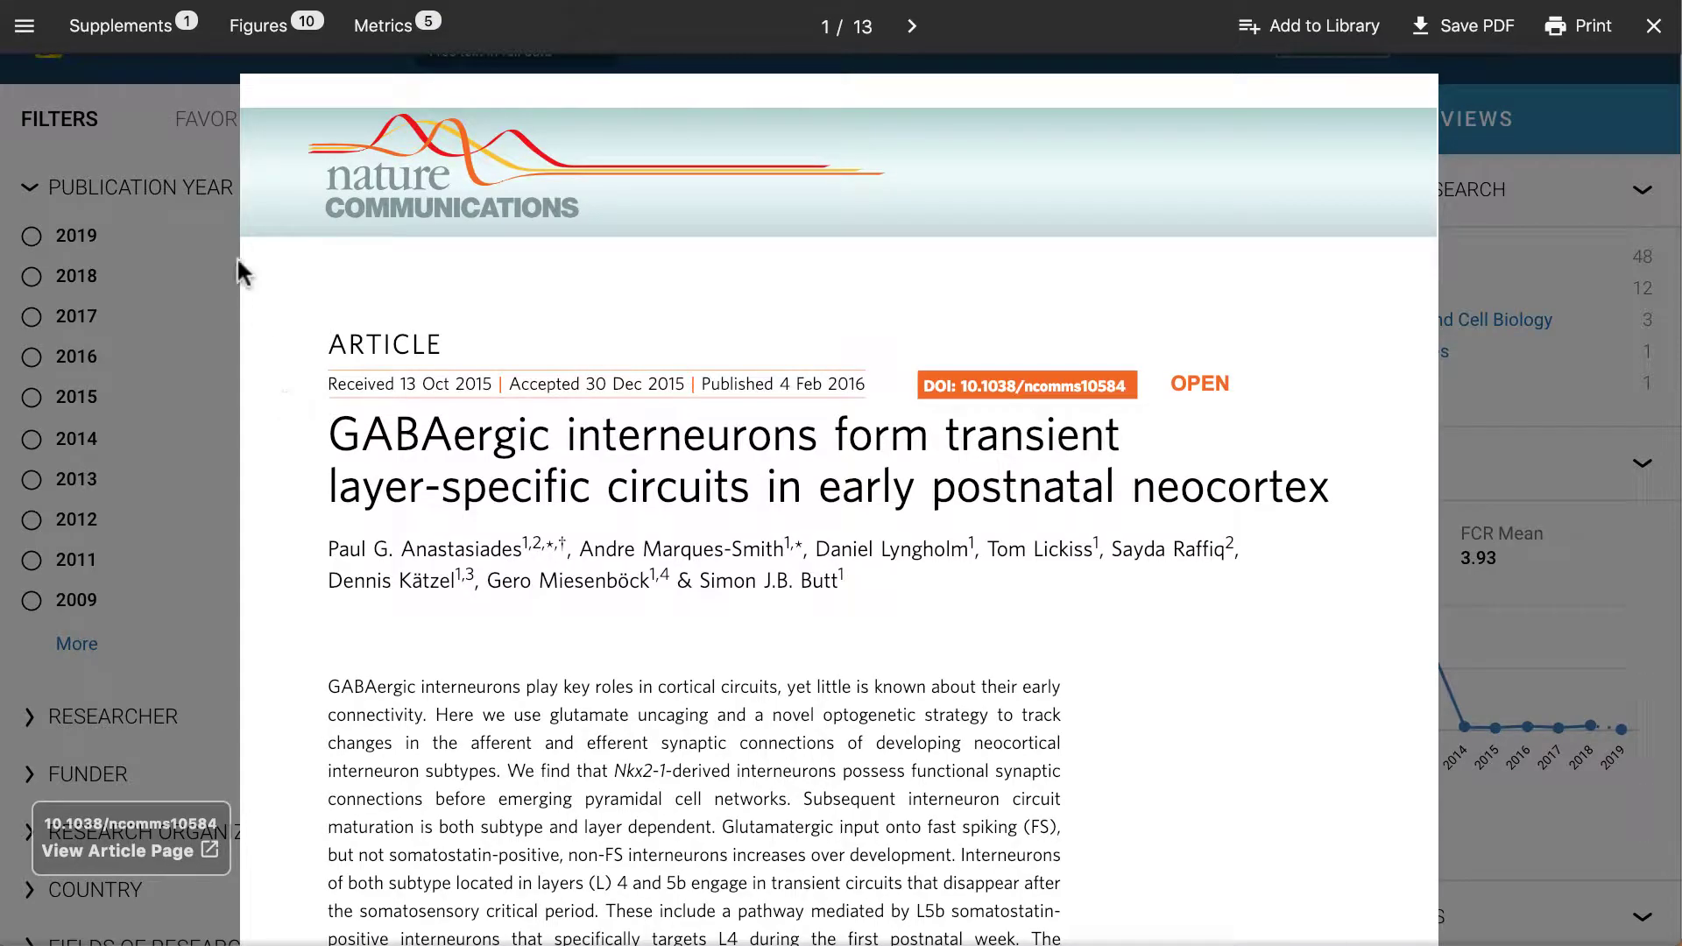
{"action": "left_click", "coordinate": [122, 27]}
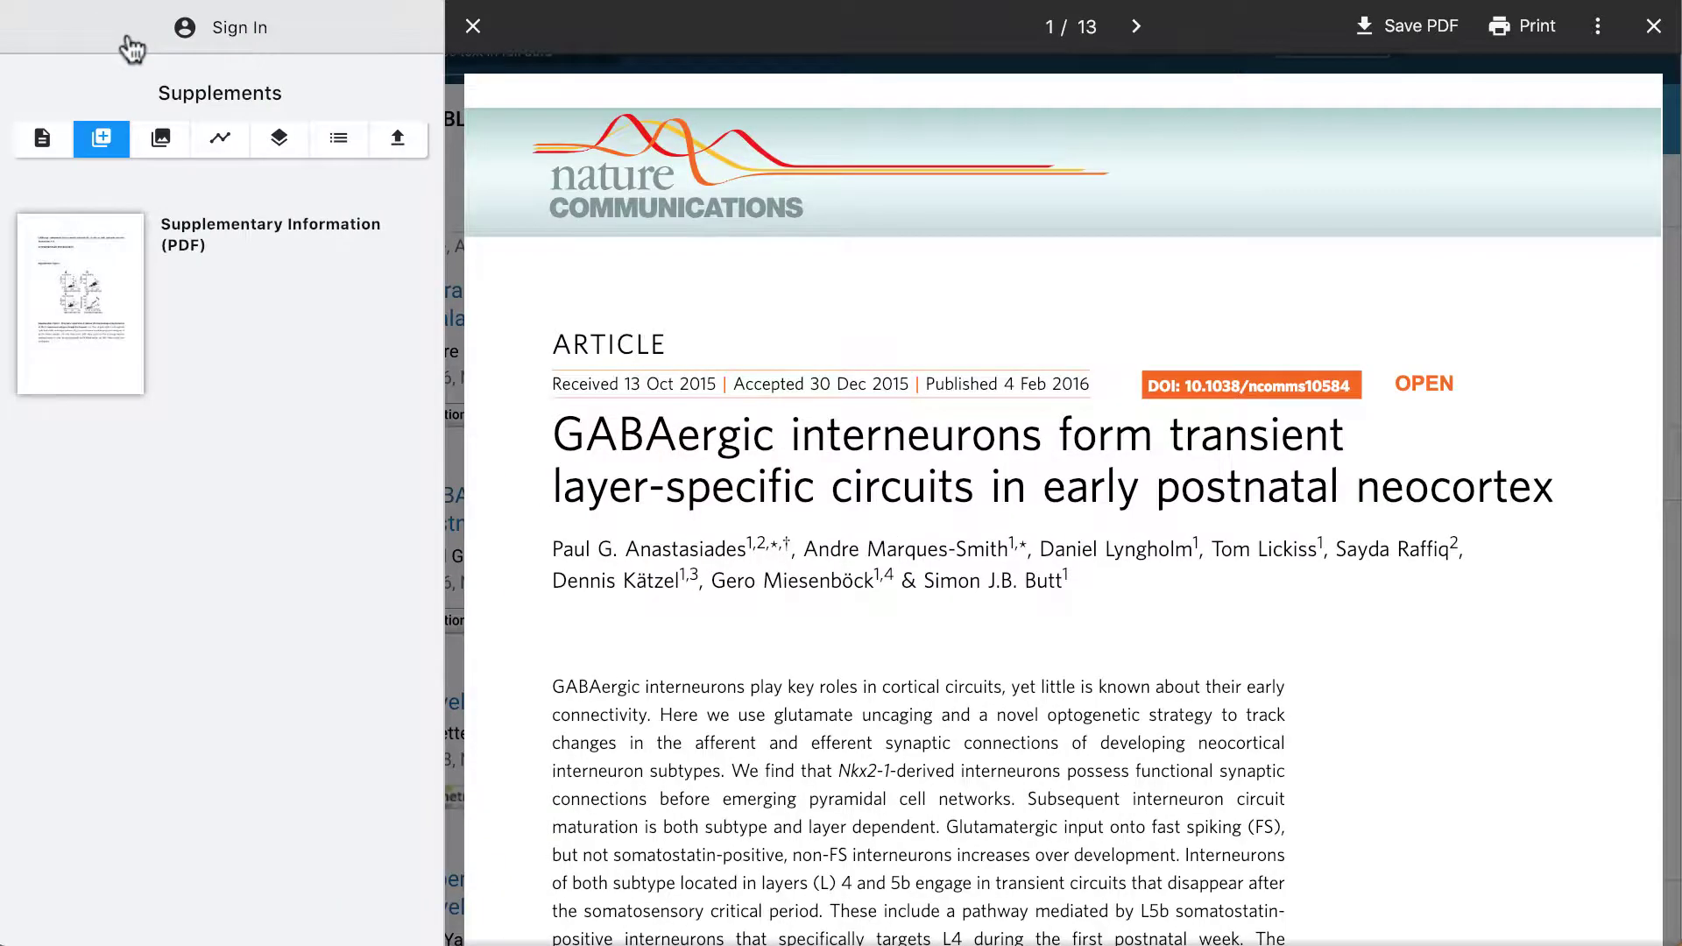
{"action": "left_click", "coordinate": [159, 142]}
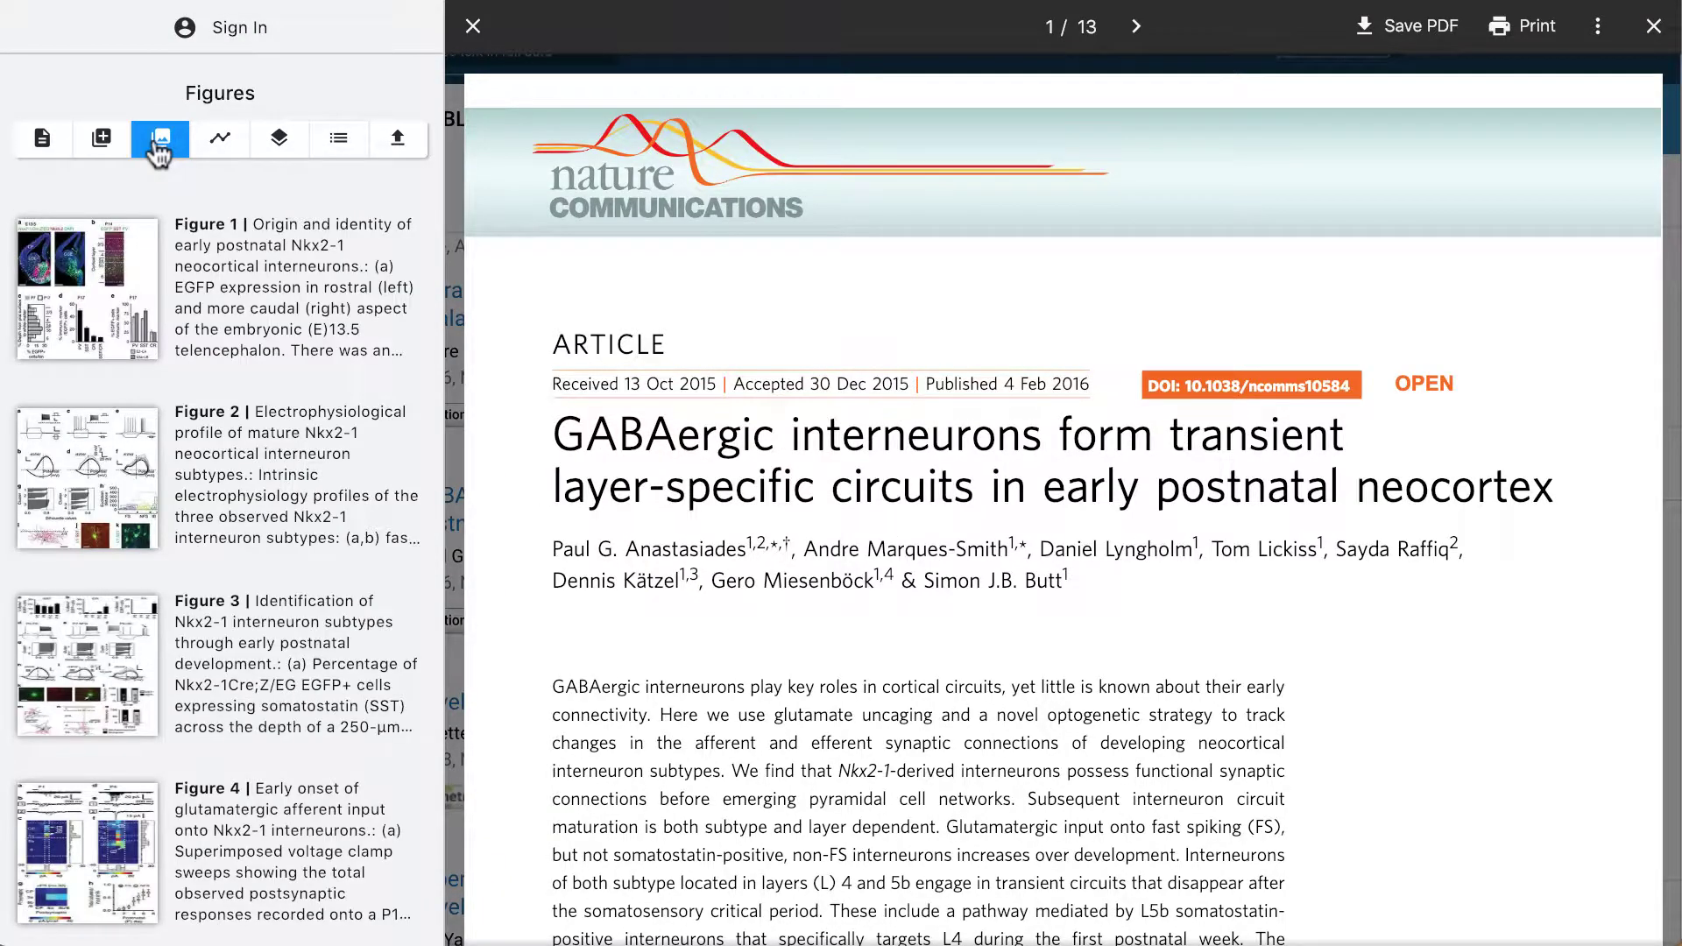
{"action": "left_click", "coordinate": [112, 264]}
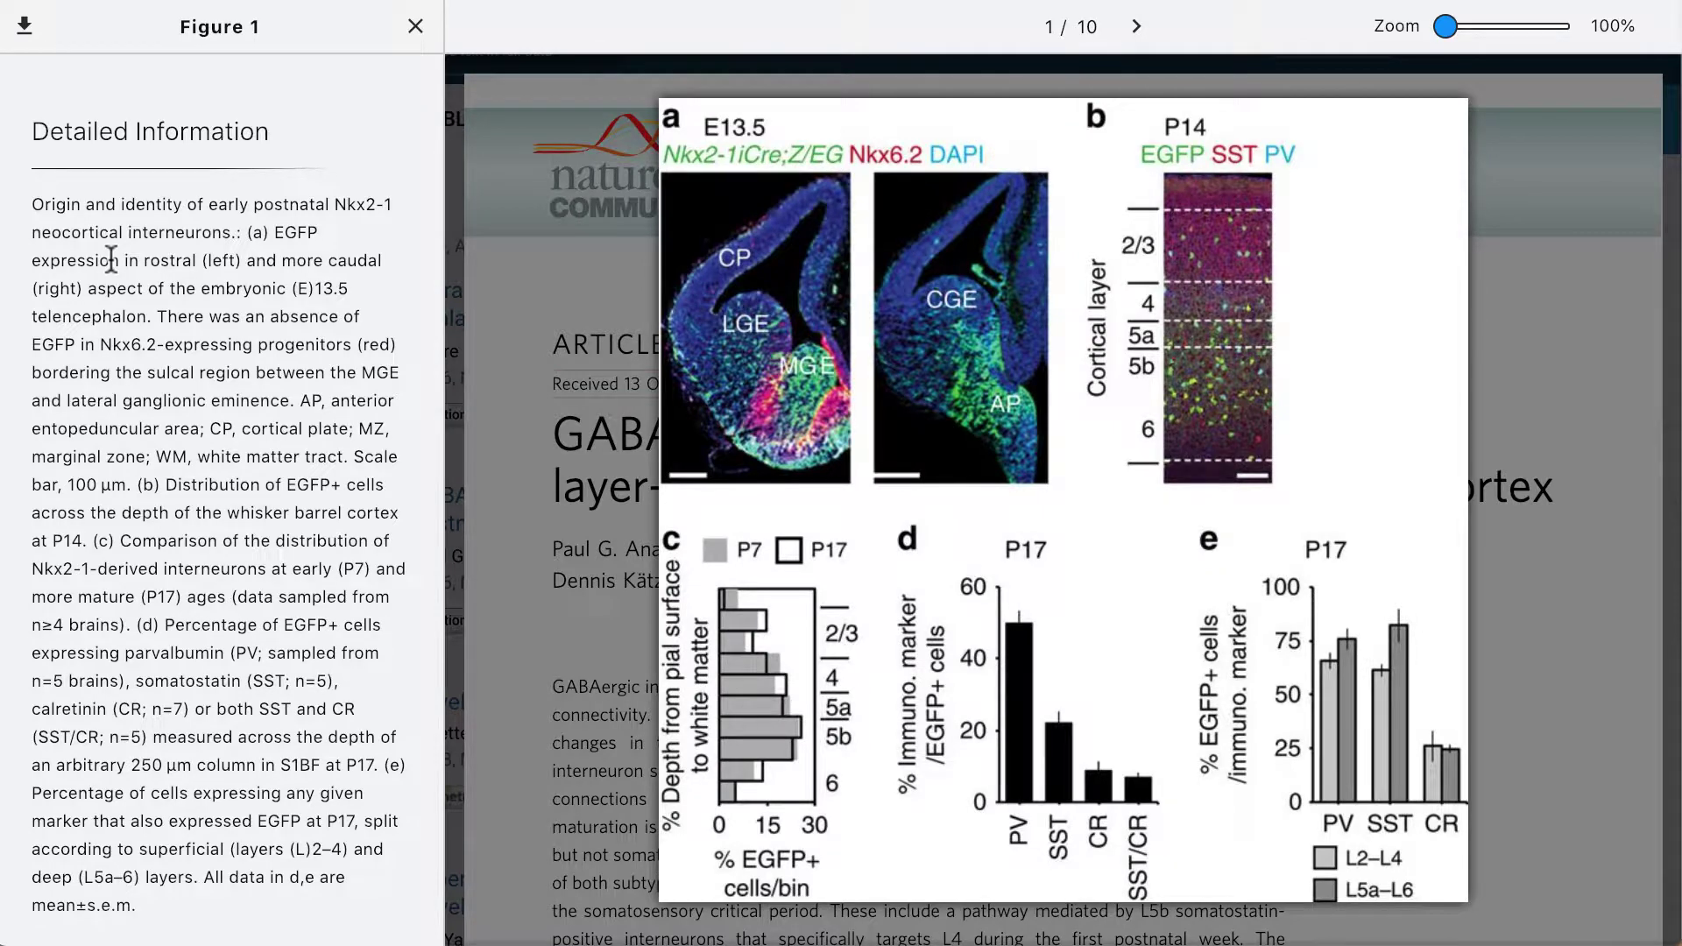
{"action": "left_click", "coordinate": [415, 26]}
{"action": "left_click", "coordinate": [473, 48]}
Show an author's affiliation details and select a phrase in the abstract for annotation
{"action": "left_click", "coordinate": [1080, 560]}
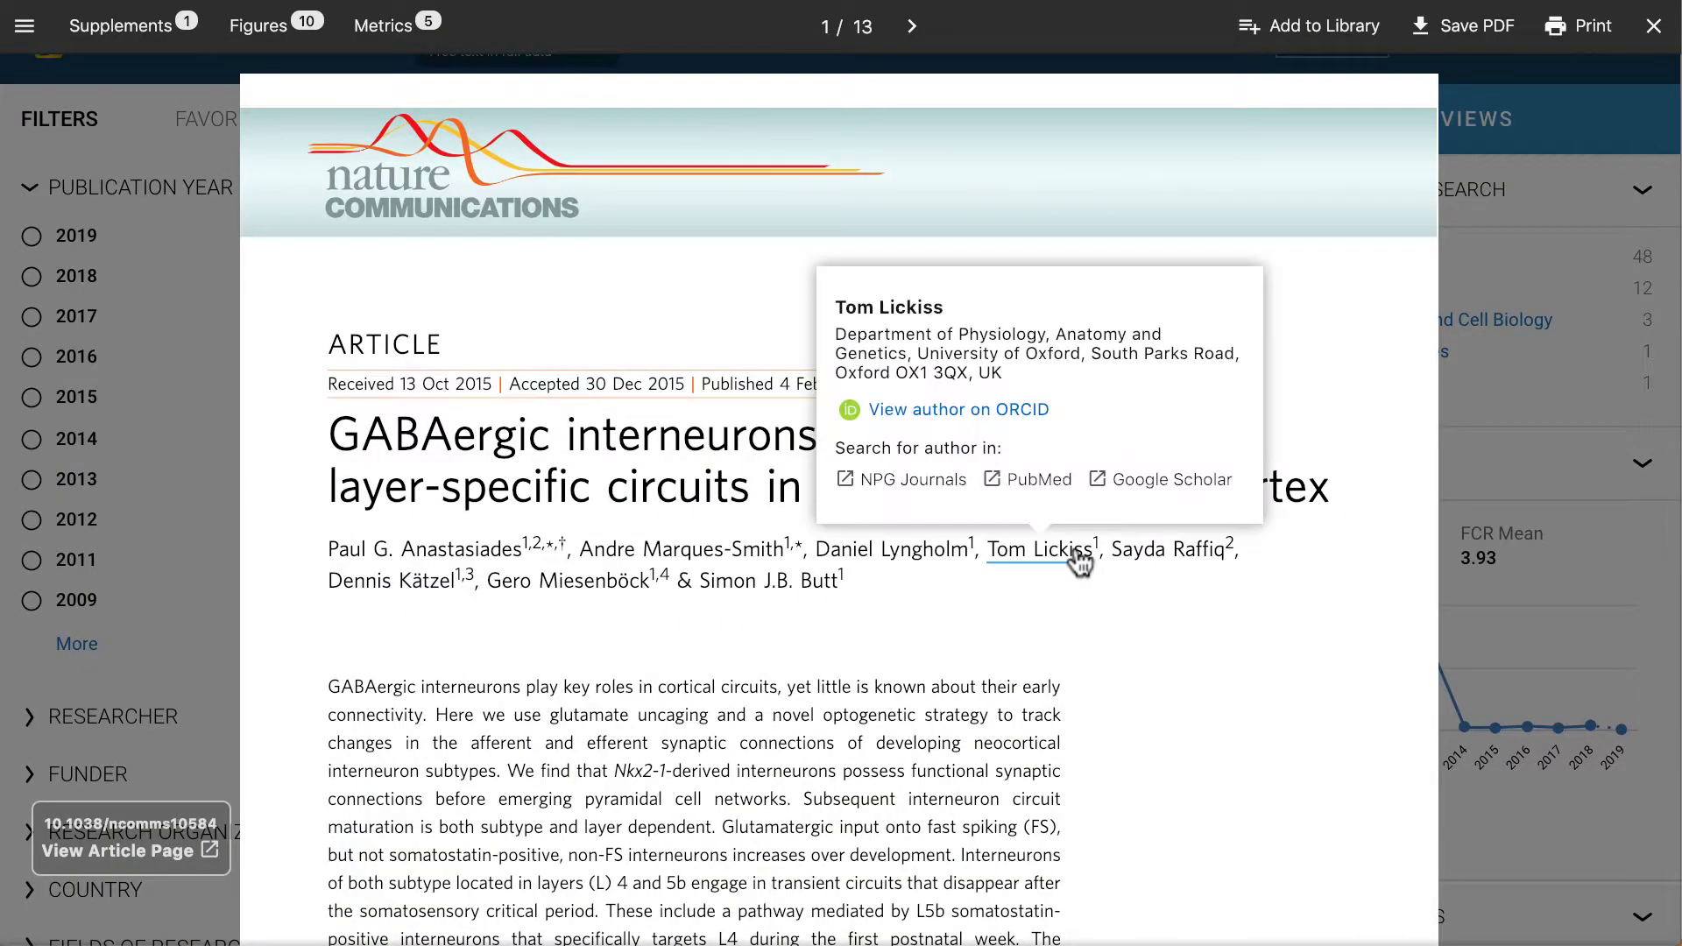
{"action": "scroll", "coordinate": [604, 653], "scroll_direction": "down", "scroll_amount": 4}
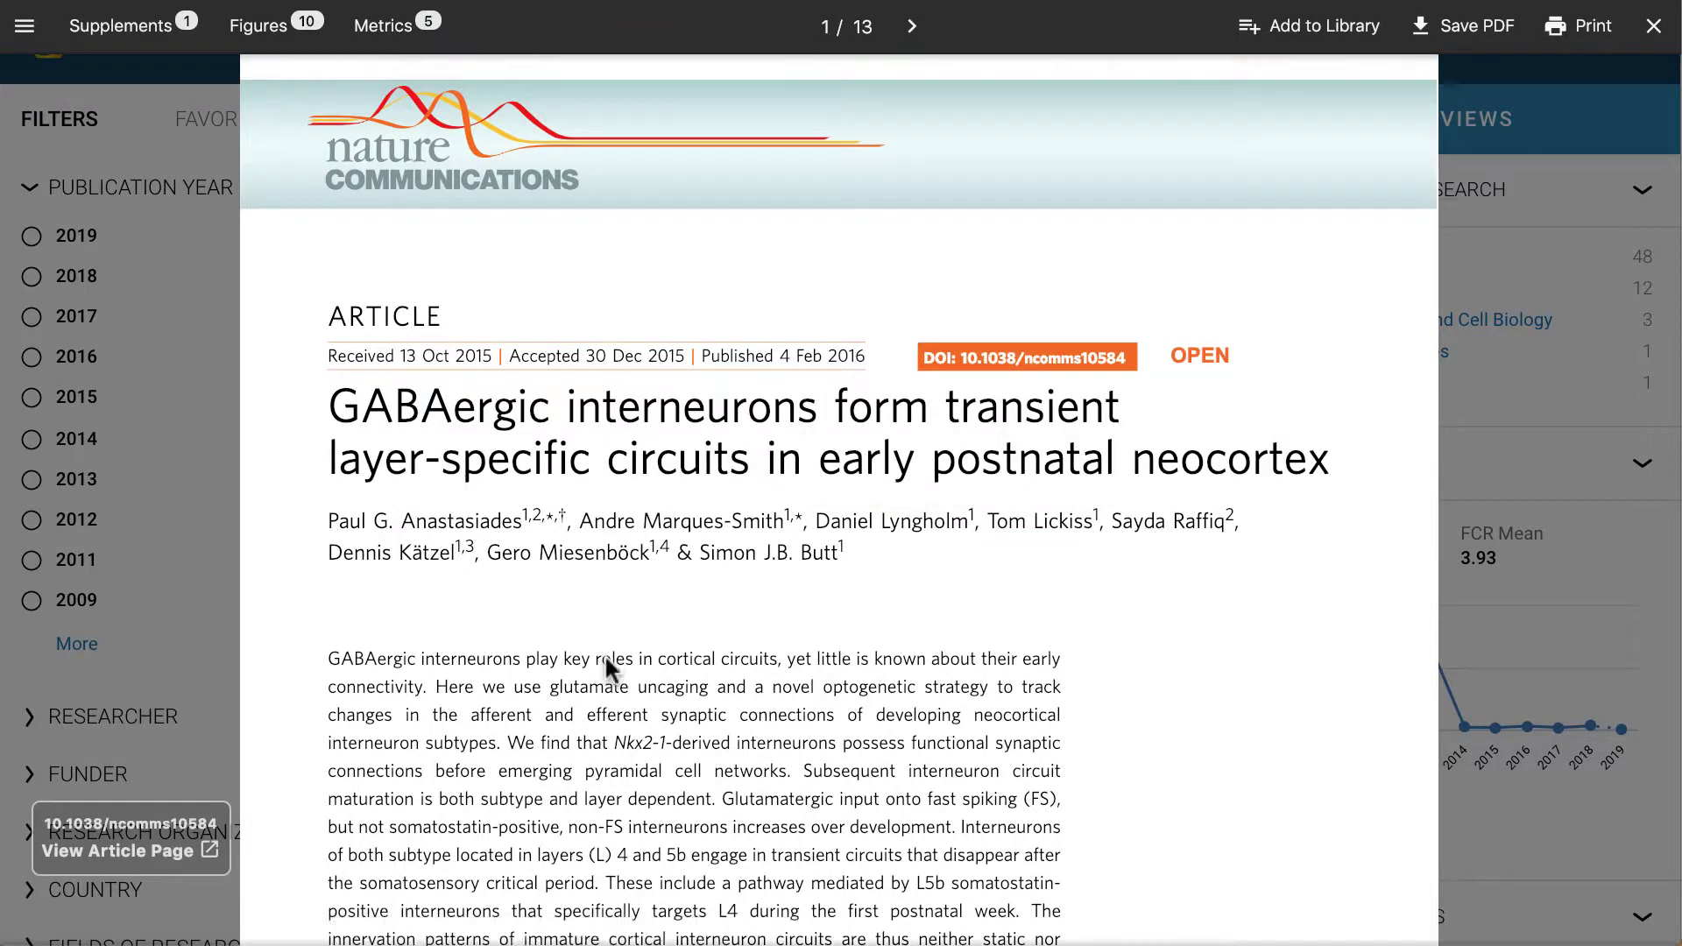
{"action": "left_click_drag", "start_coordinate": [570, 511], "coordinate": [812, 518]}
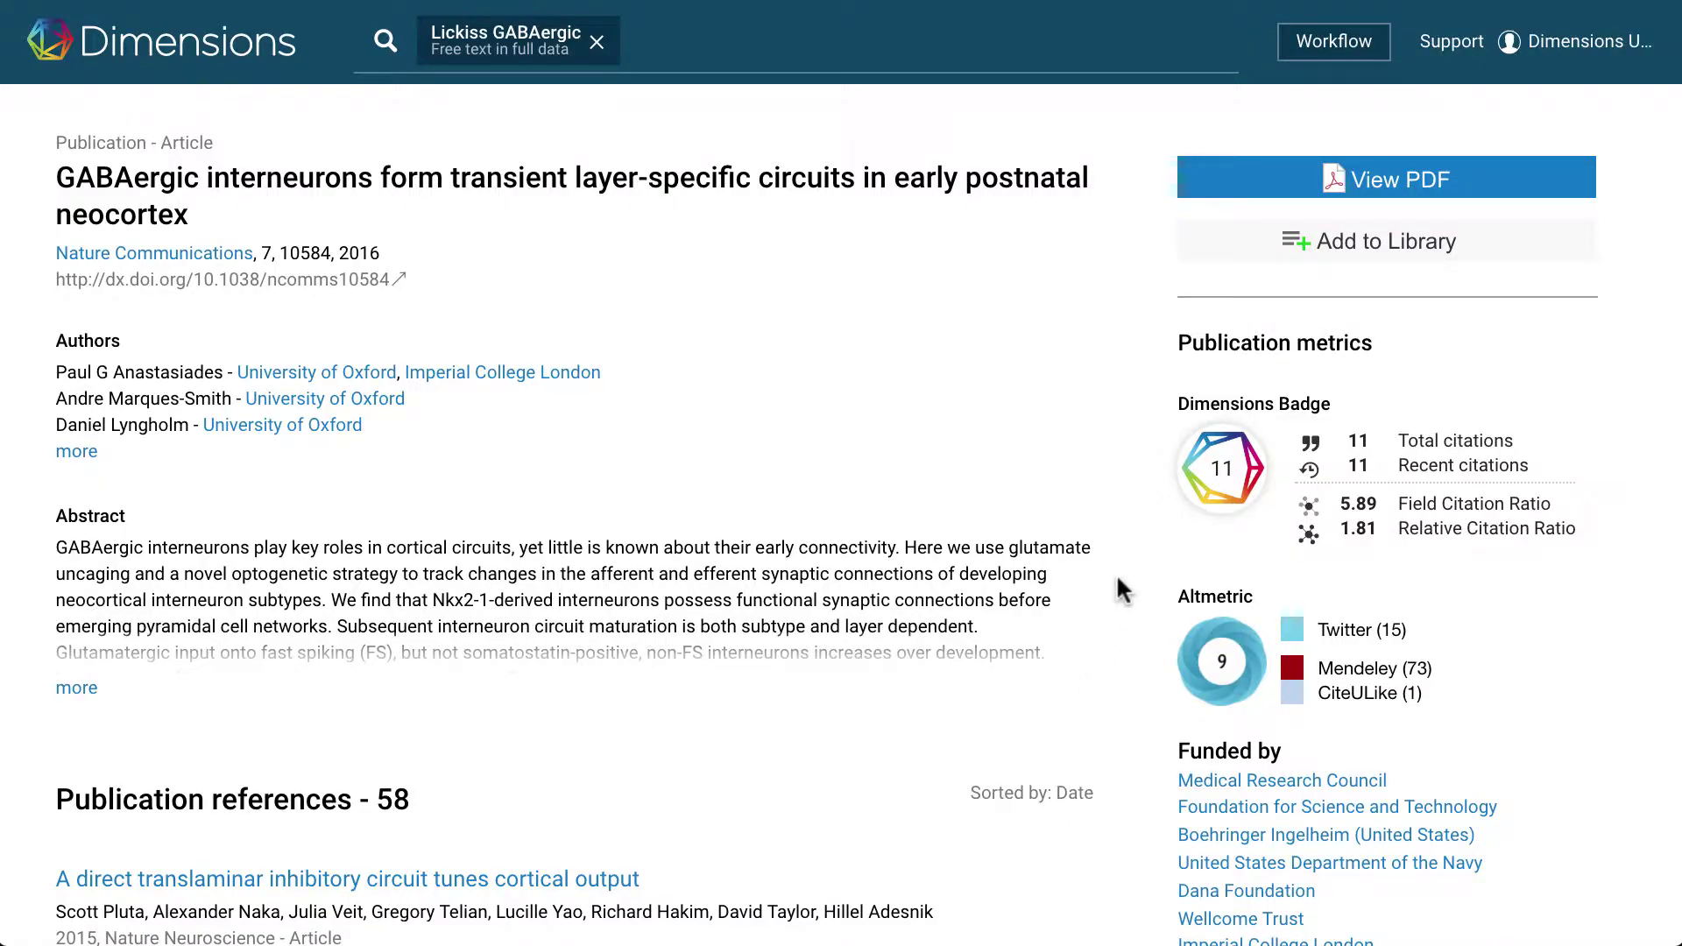
Open the article's Dimensions badge details, then the Altmetric page for the sleep metabolite clearance article
{"action": "left_click", "coordinate": [1258, 529]}
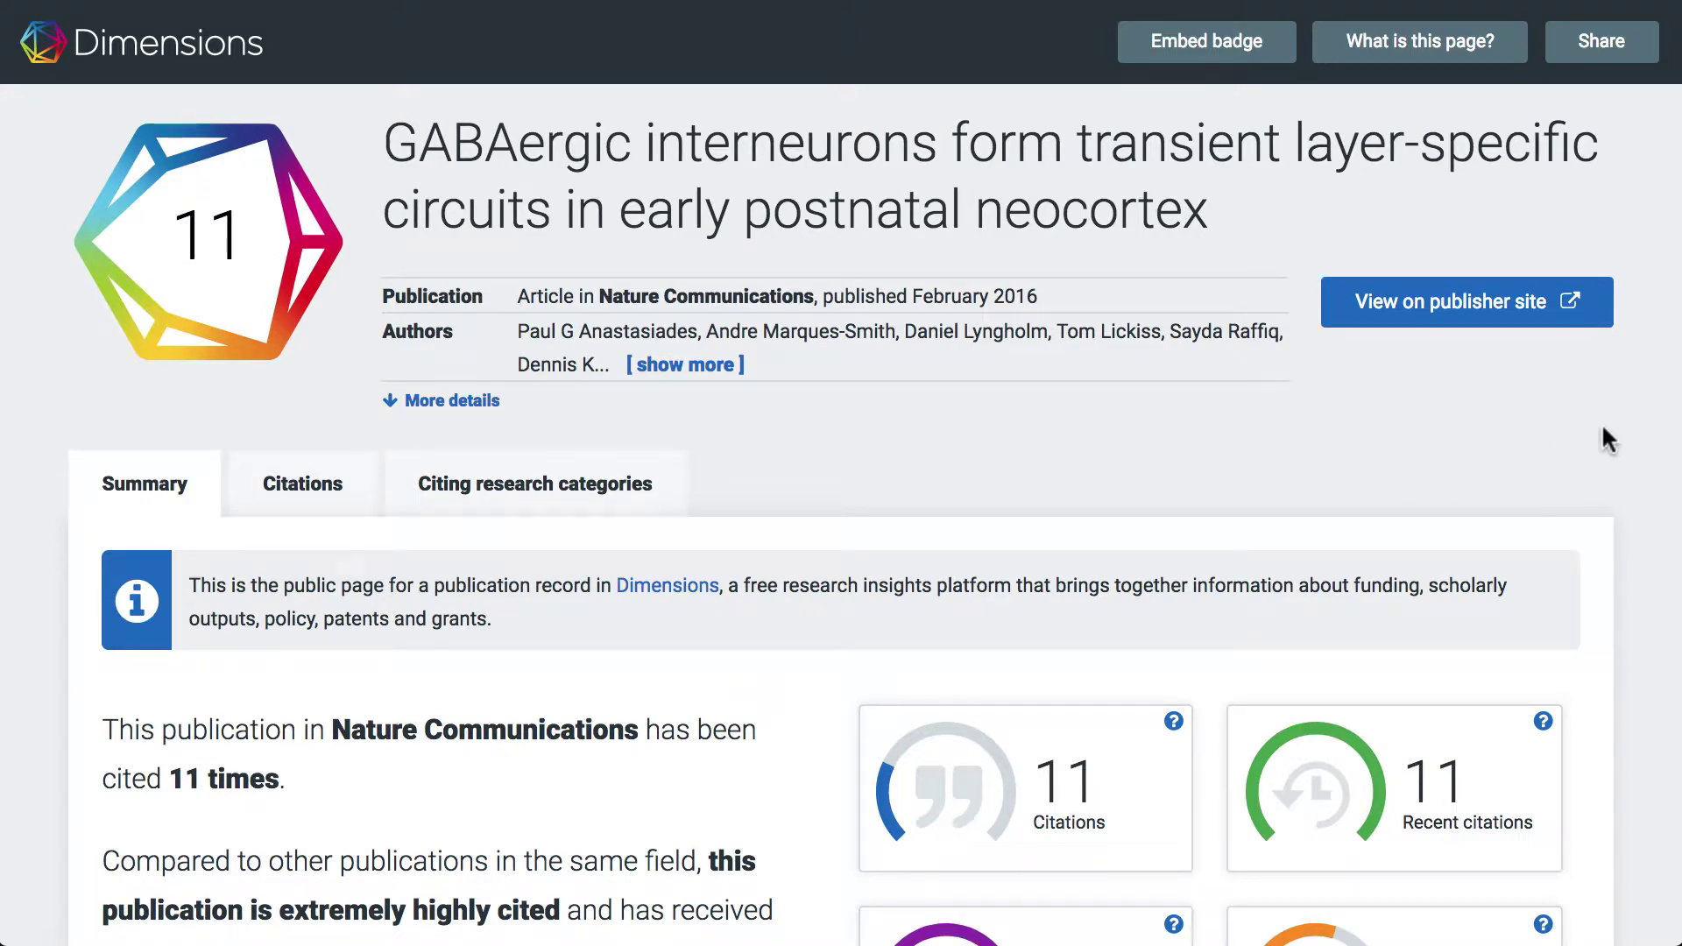
{"action": "scroll", "coordinate": [1603, 429], "scroll_direction": "down", "scroll_amount": 3}
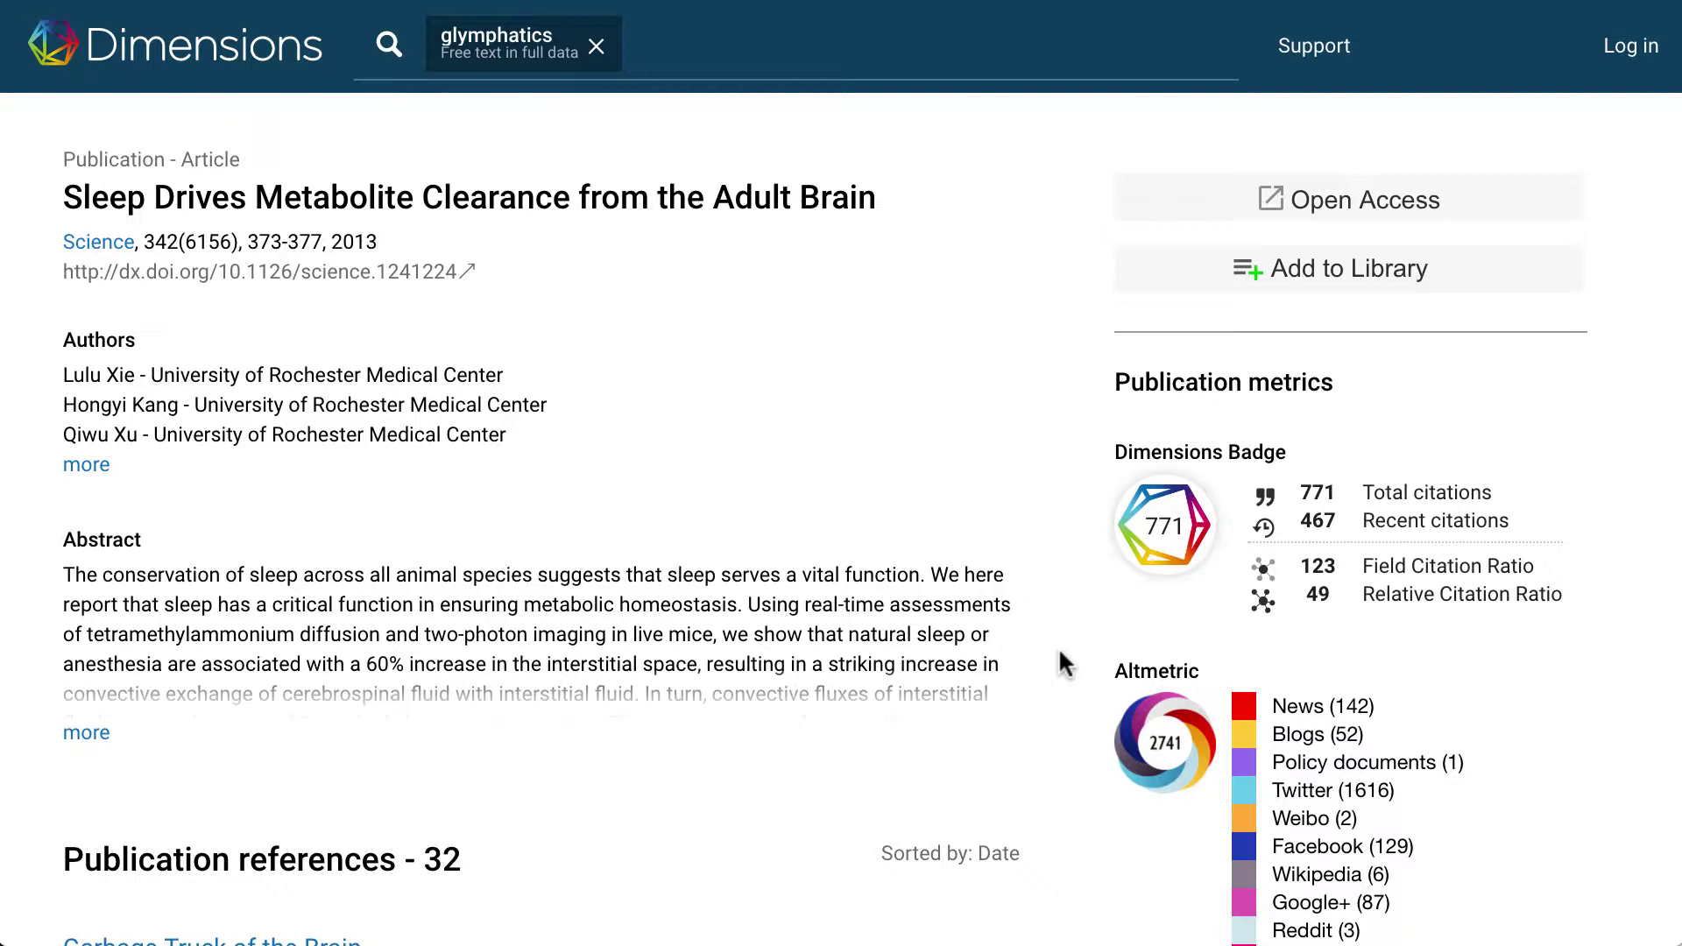
{"action": "scroll", "coordinate": [1060, 656], "scroll_direction": "down", "scroll_amount": 3}
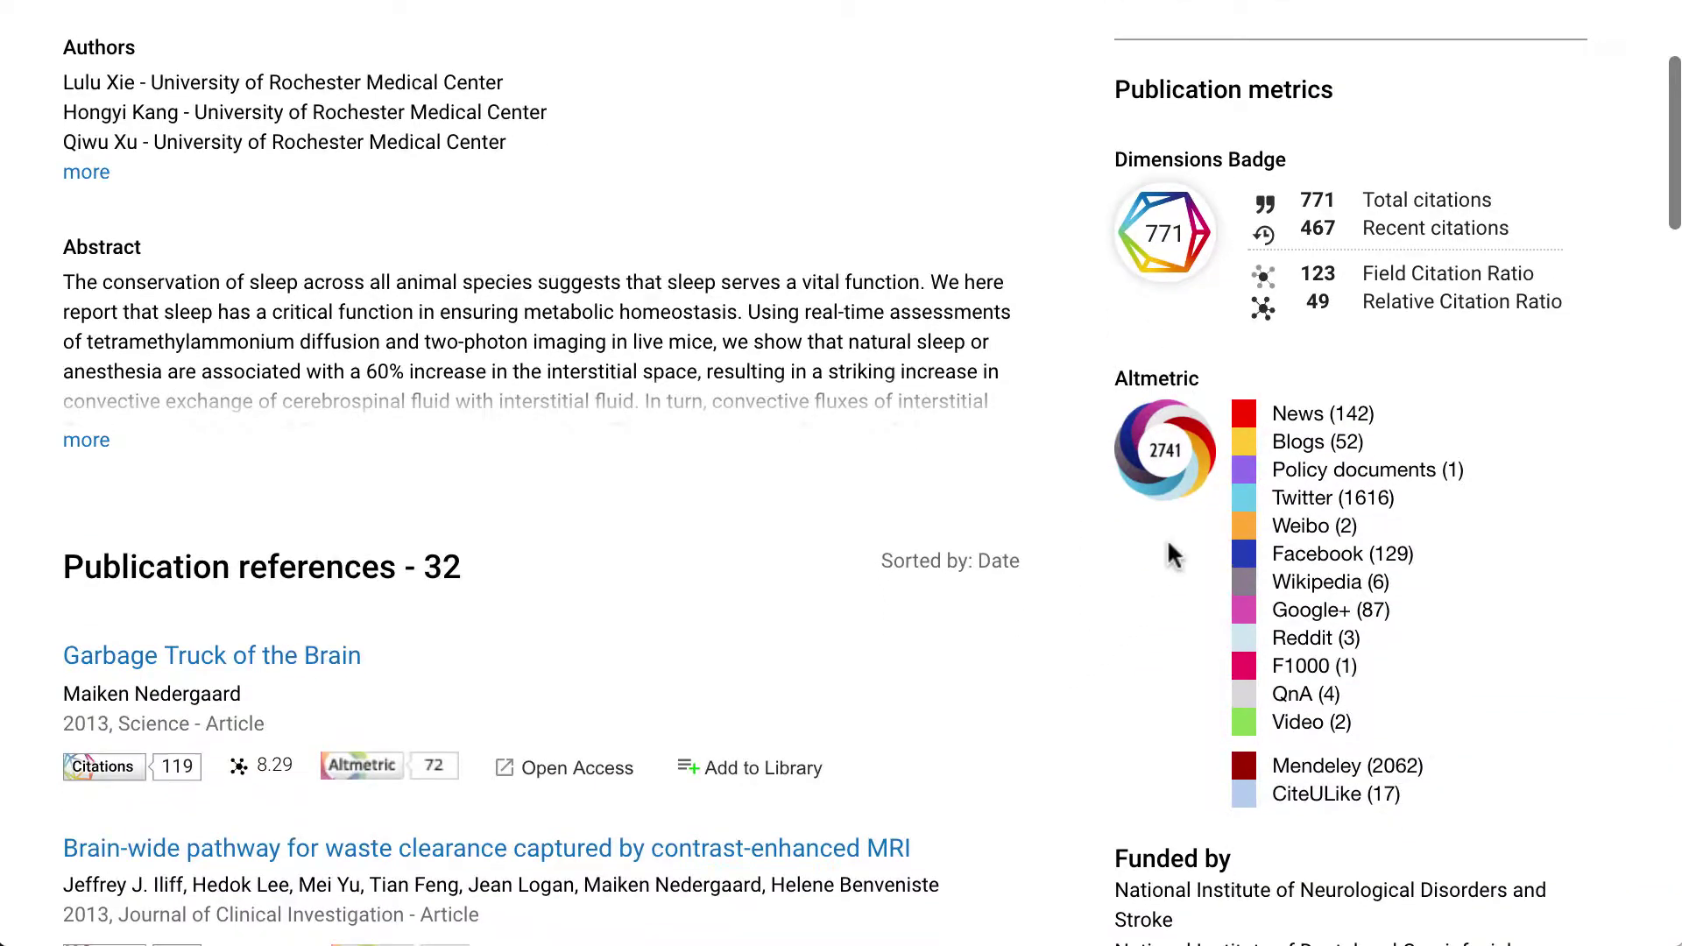
{"action": "left_click", "coordinate": [1174, 463]}
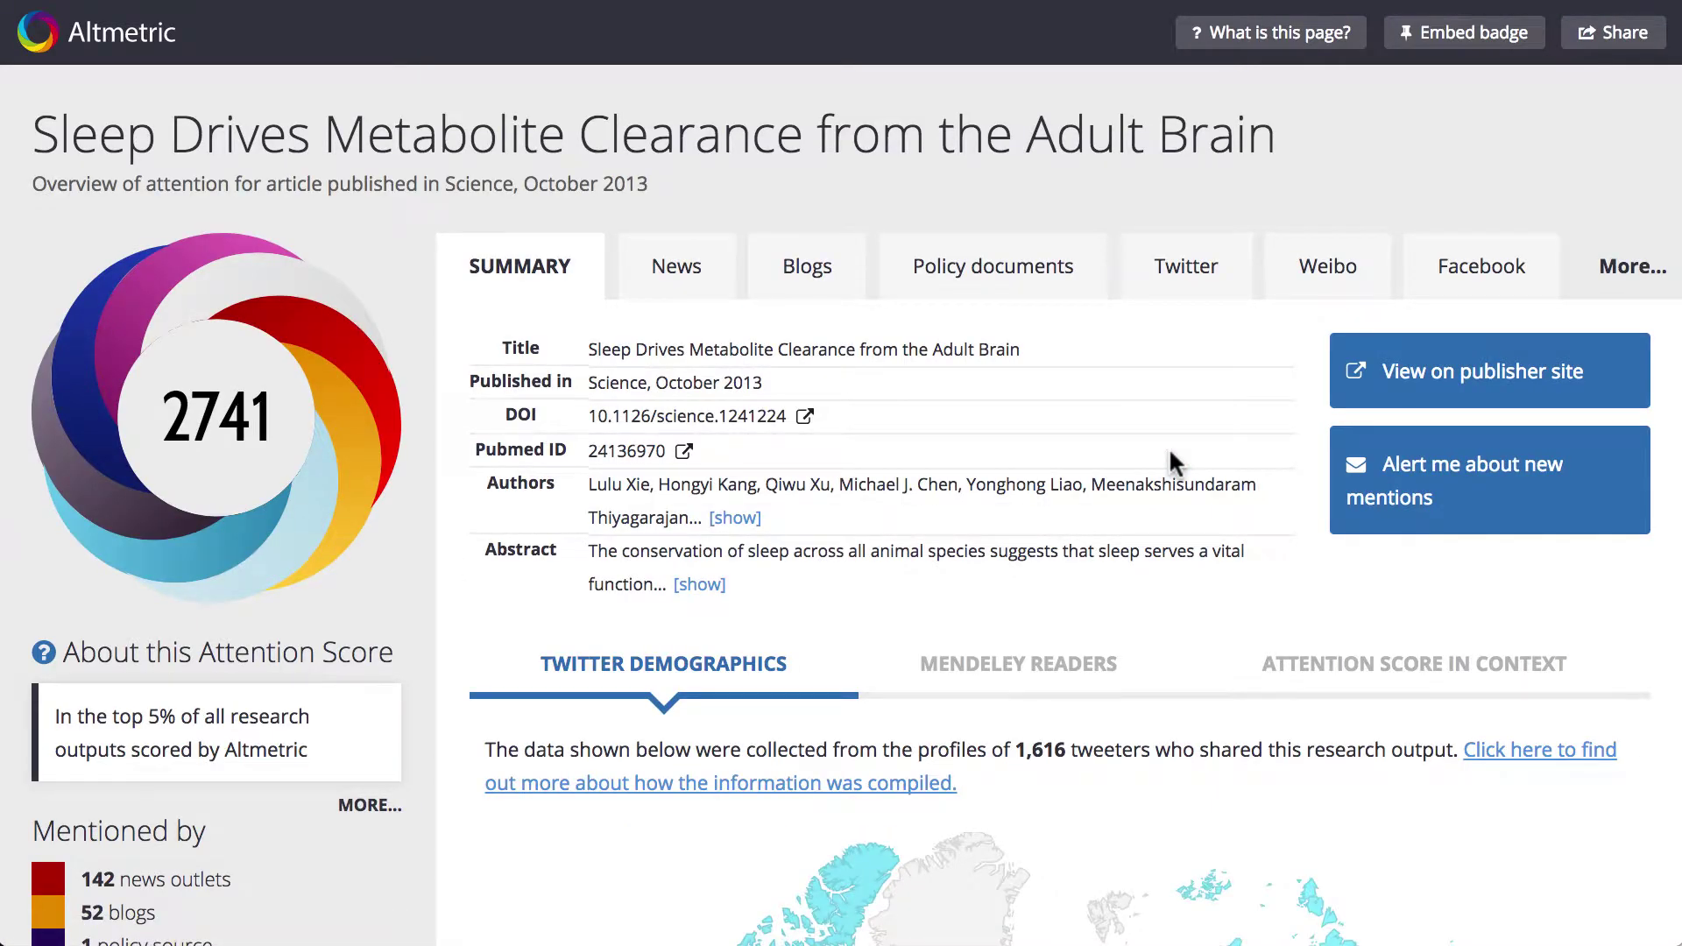
List the article's Altmetric mentions in news stories, blog posts and policy documents
{"action": "left_click", "coordinate": [670, 256]}
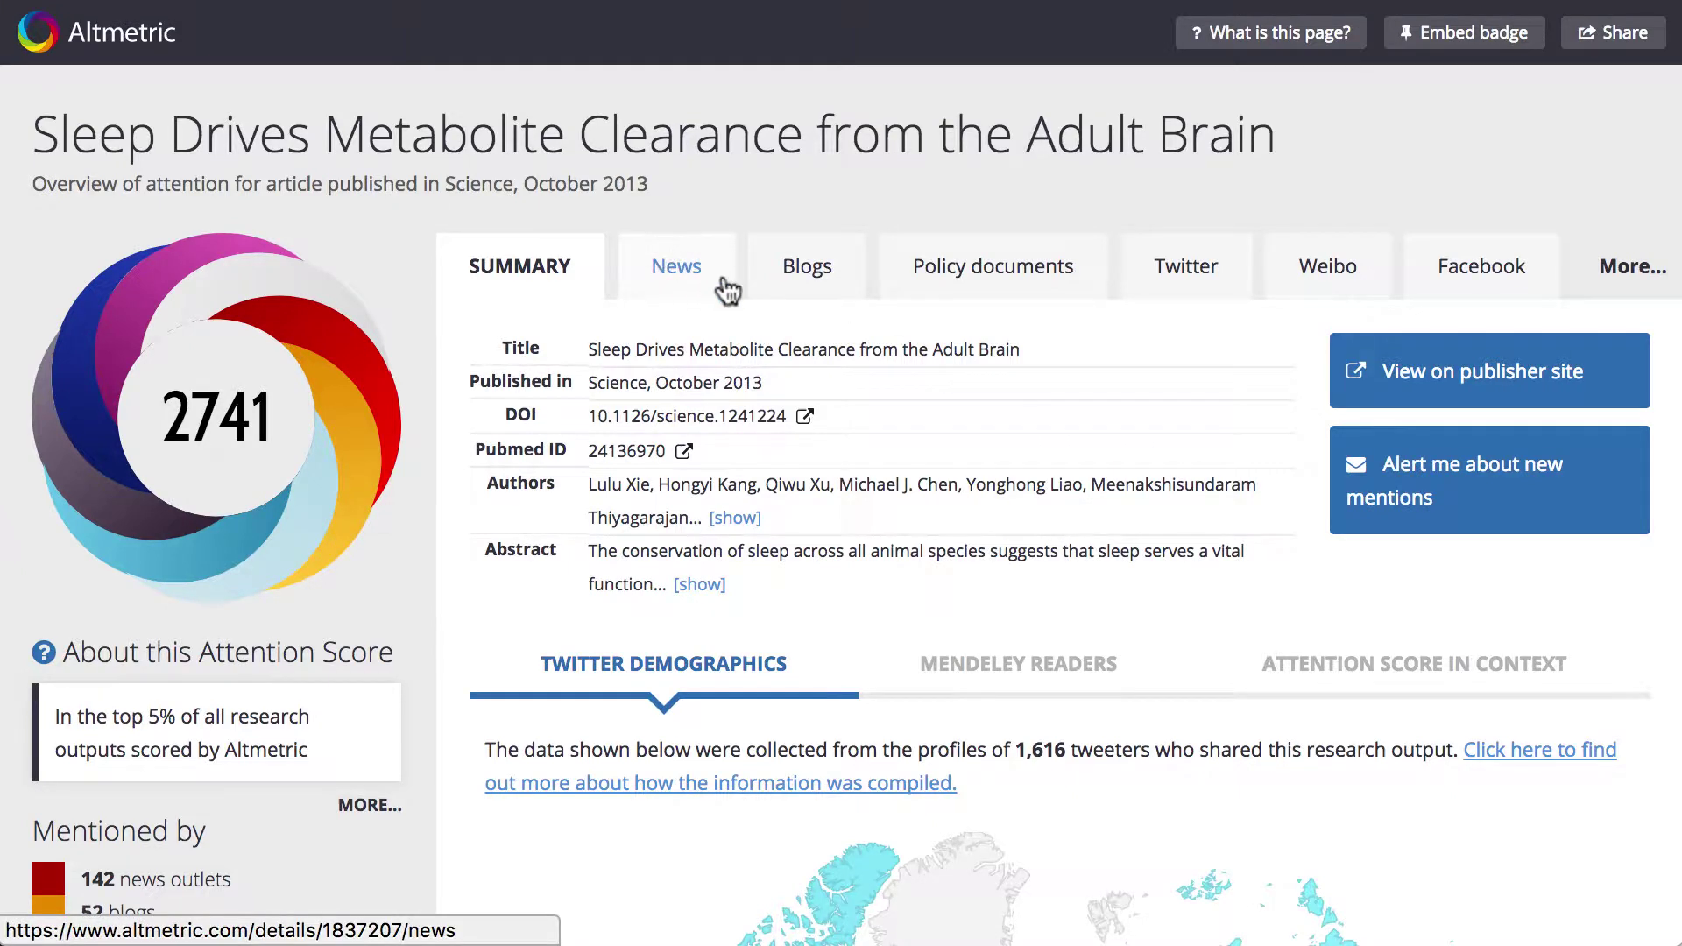
{"action": "left_click", "coordinate": [797, 278]}
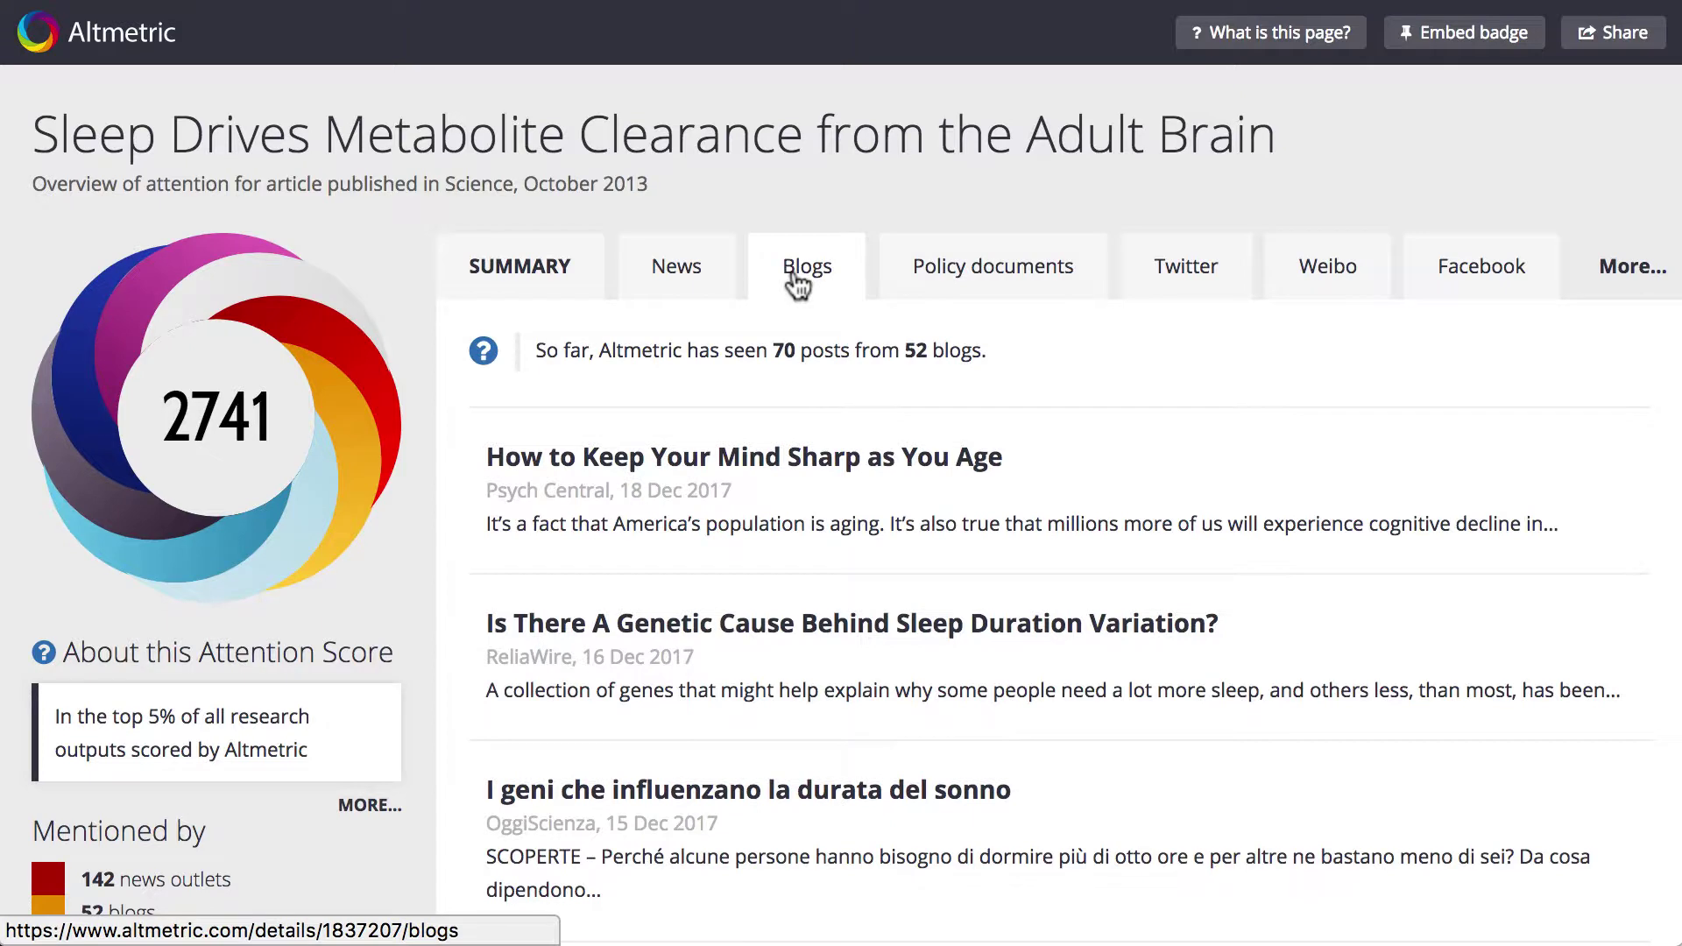
{"action": "left_click", "coordinate": [961, 279]}
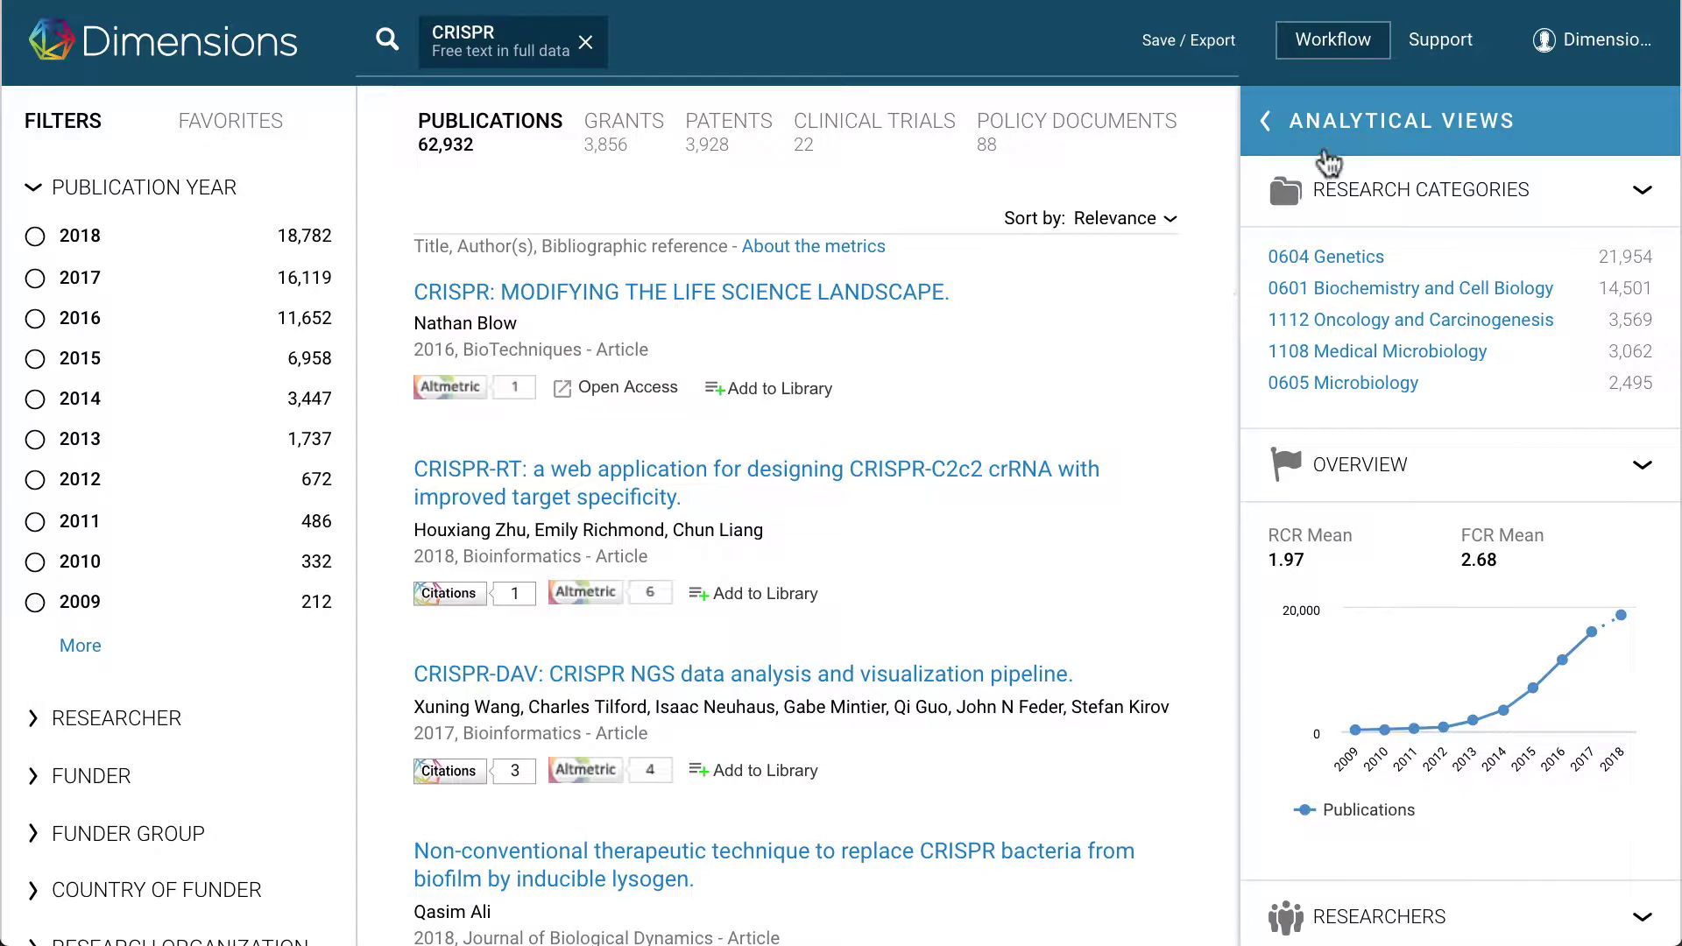
Step through Overview, Researchers, Source Titles, Funders, Research Organizations, Places and Compare for CRISPR
{"action": "left_click", "coordinate": [1347, 130]}
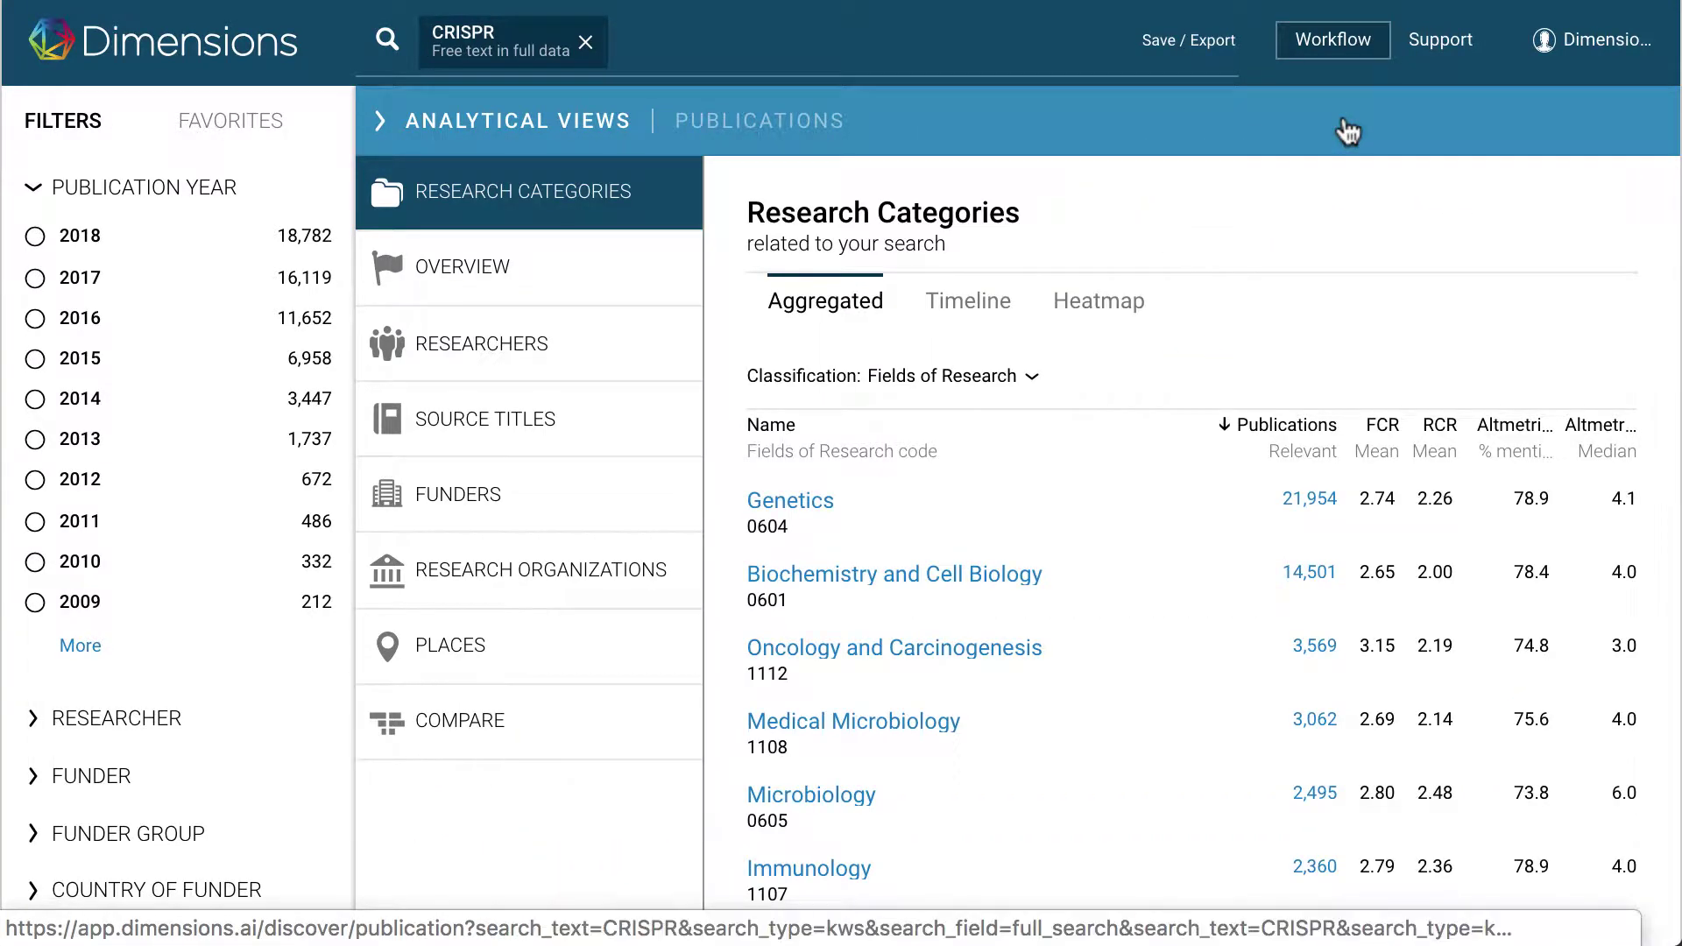
{"action": "left_click", "coordinate": [484, 274]}
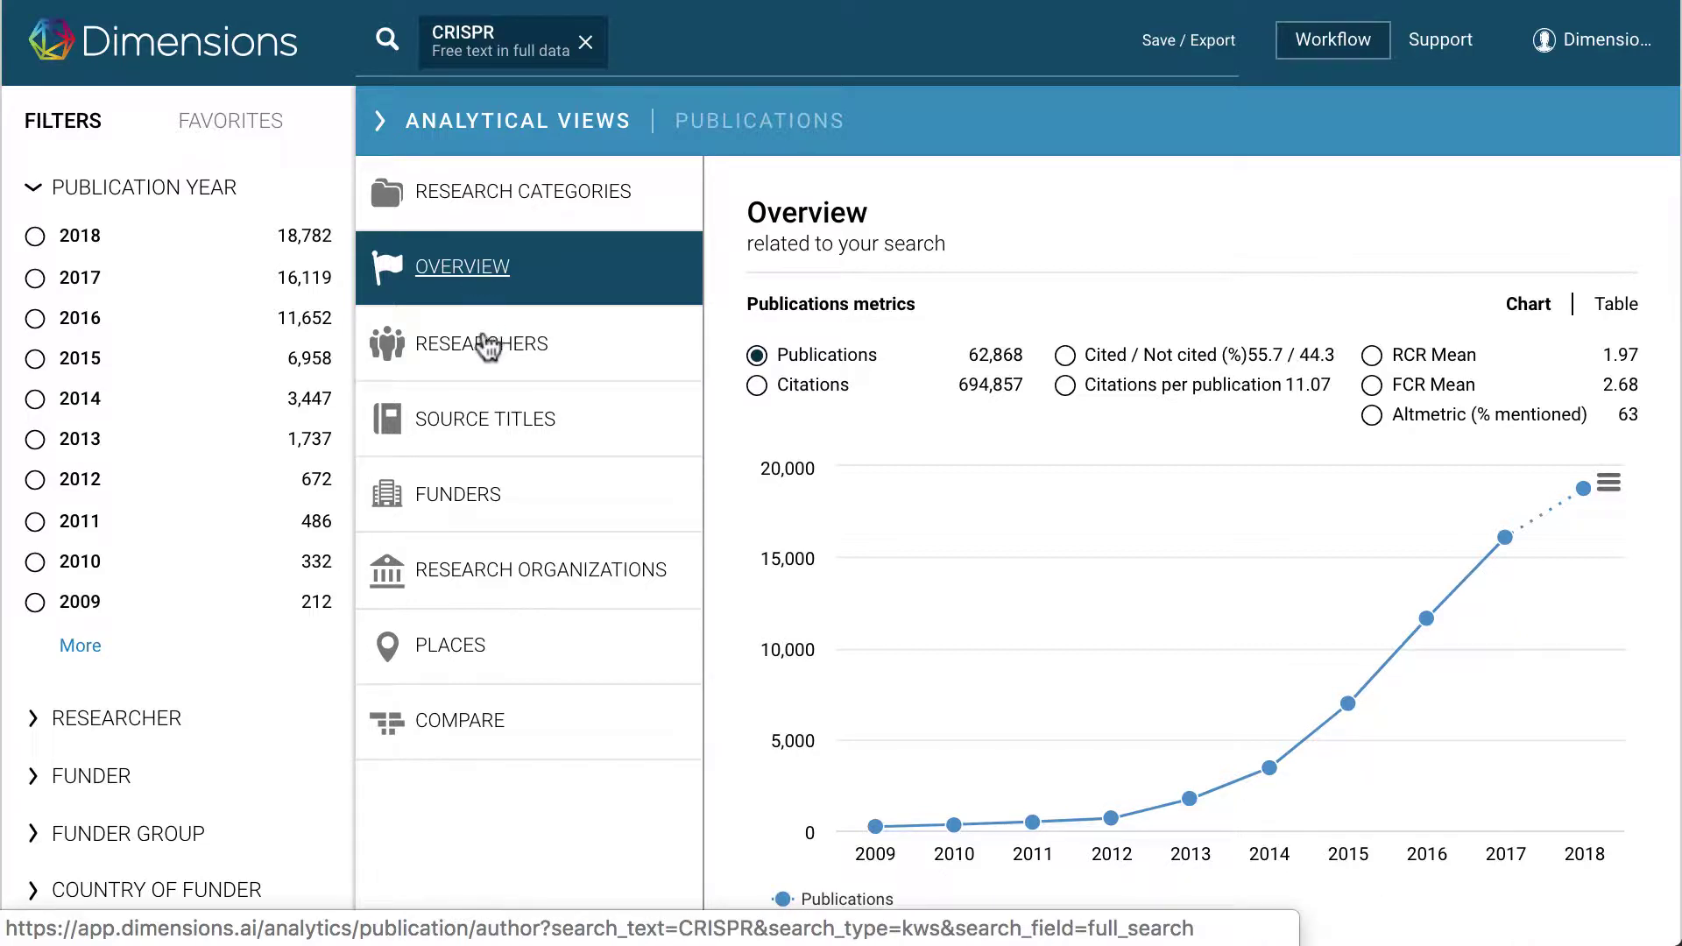
{"action": "left_click", "coordinate": [487, 346]}
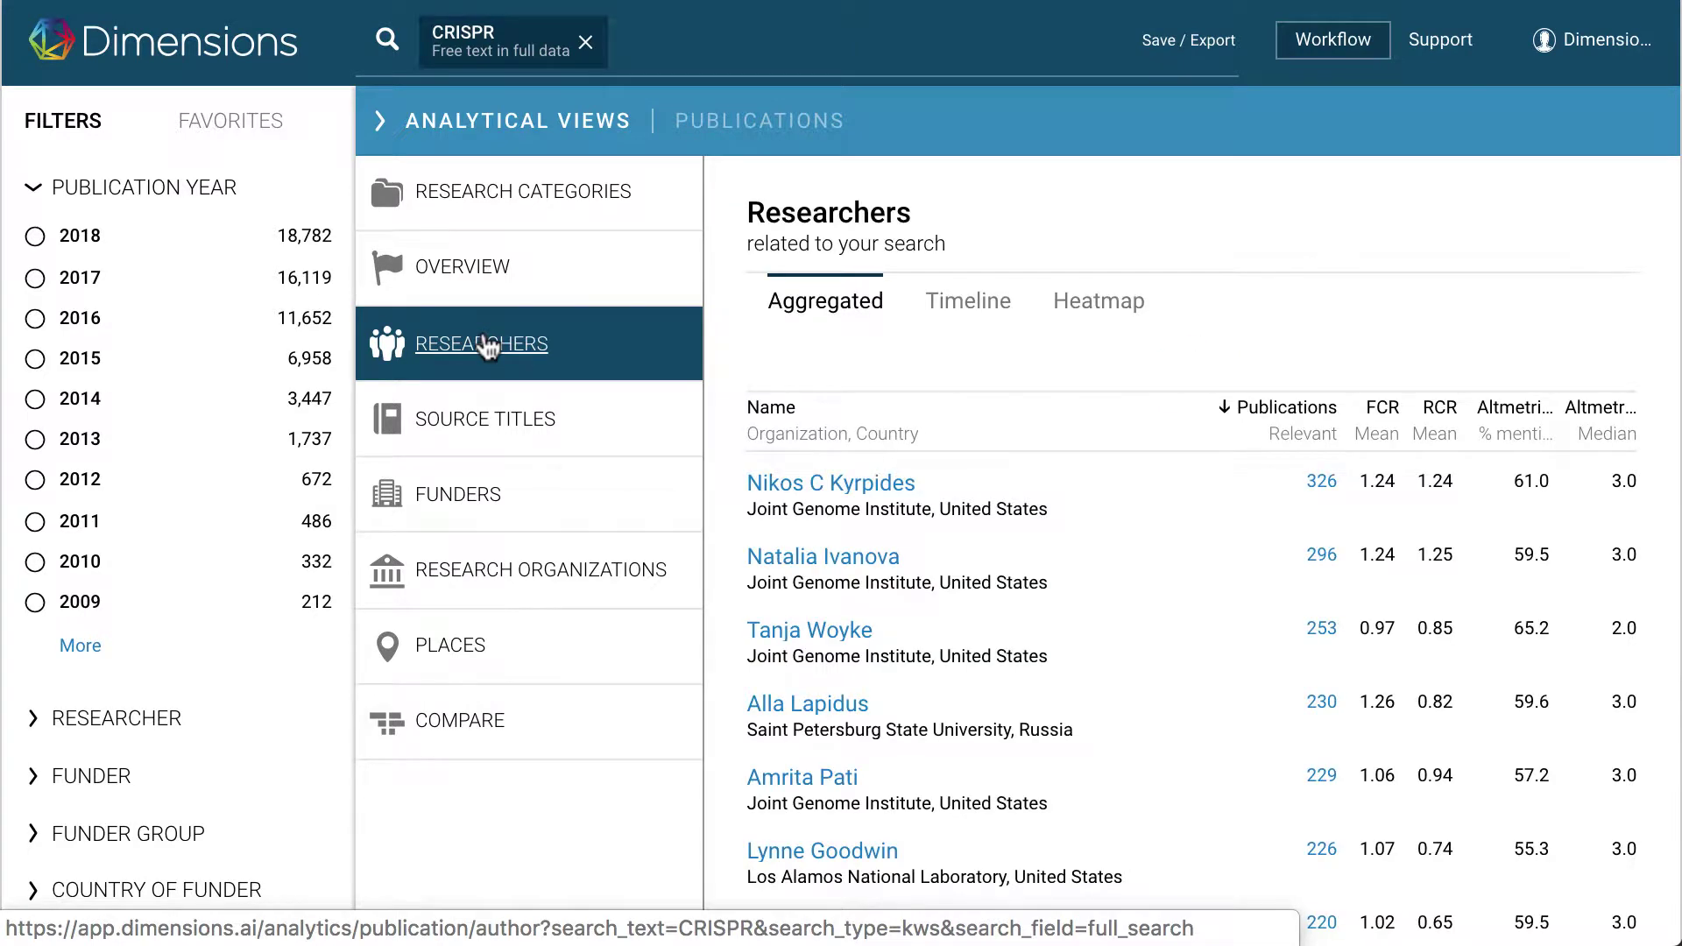
{"action": "left_click", "coordinate": [487, 422]}
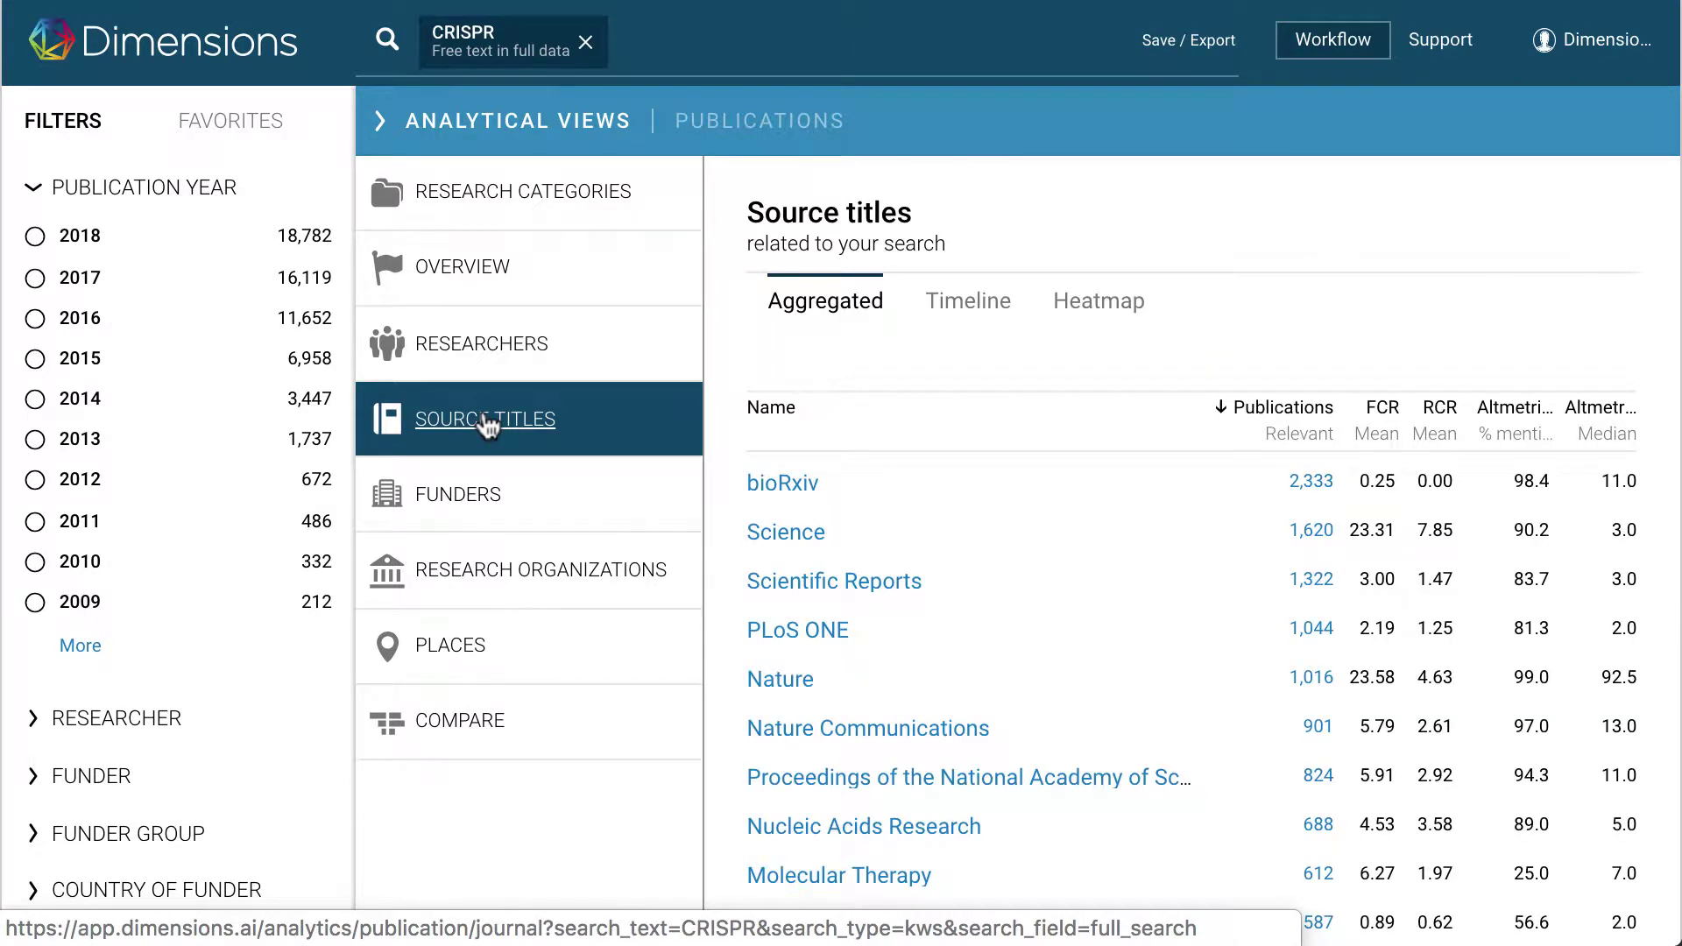
{"action": "left_click", "coordinate": [487, 497]}
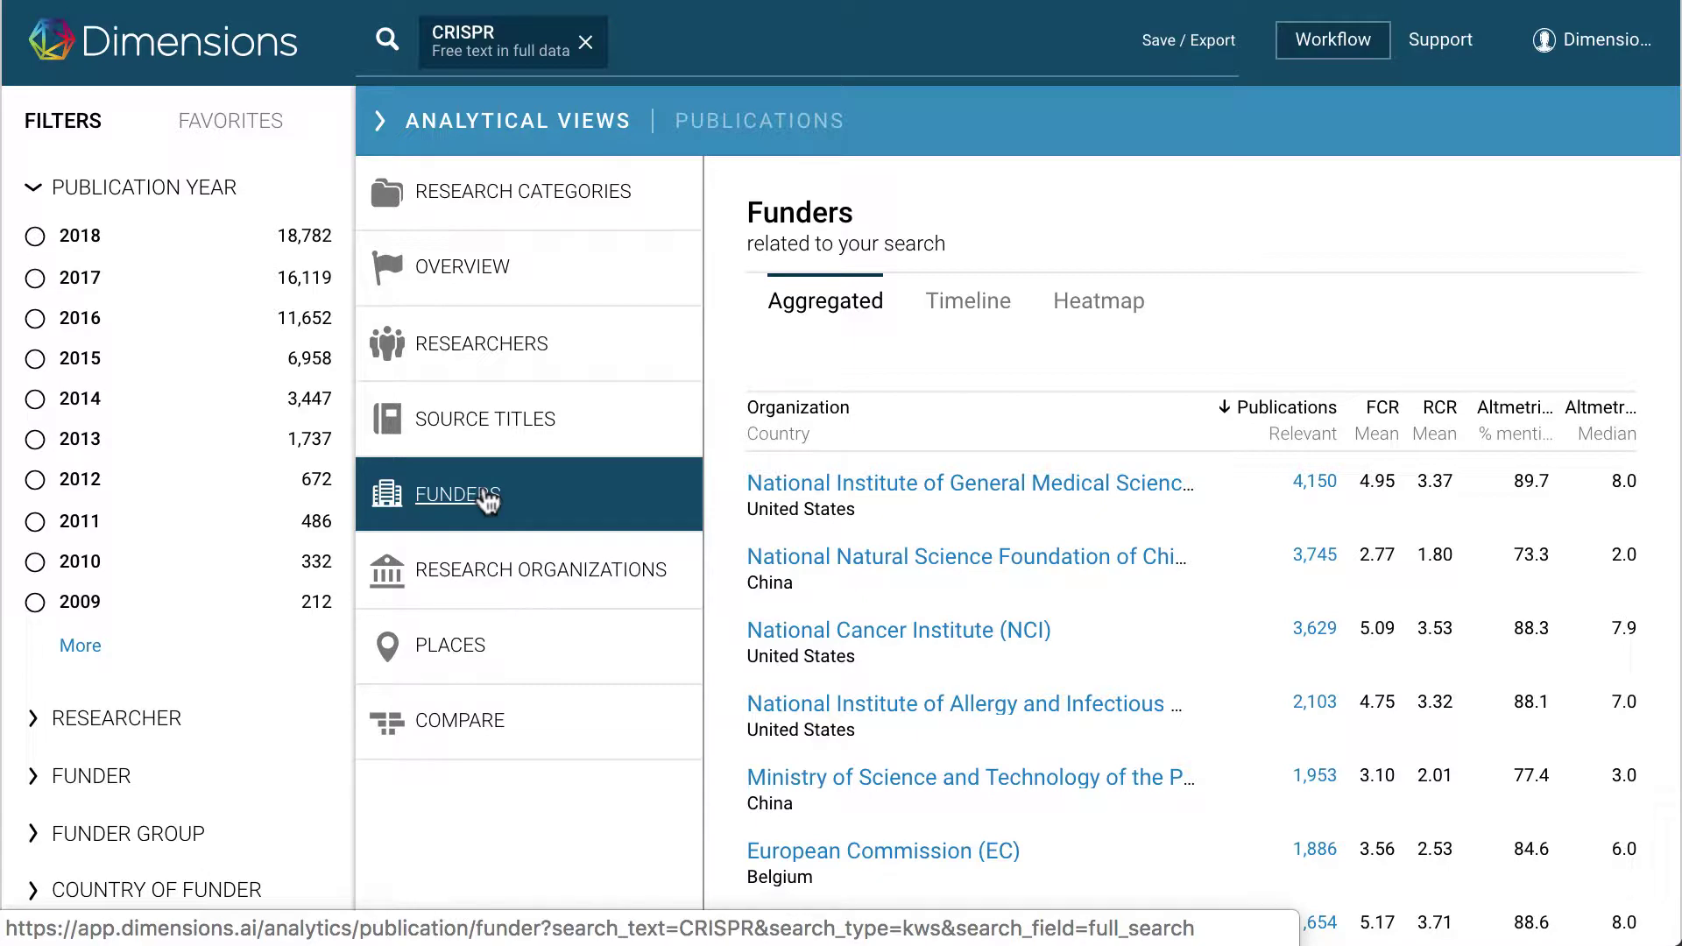
{"action": "left_click", "coordinate": [483, 572]}
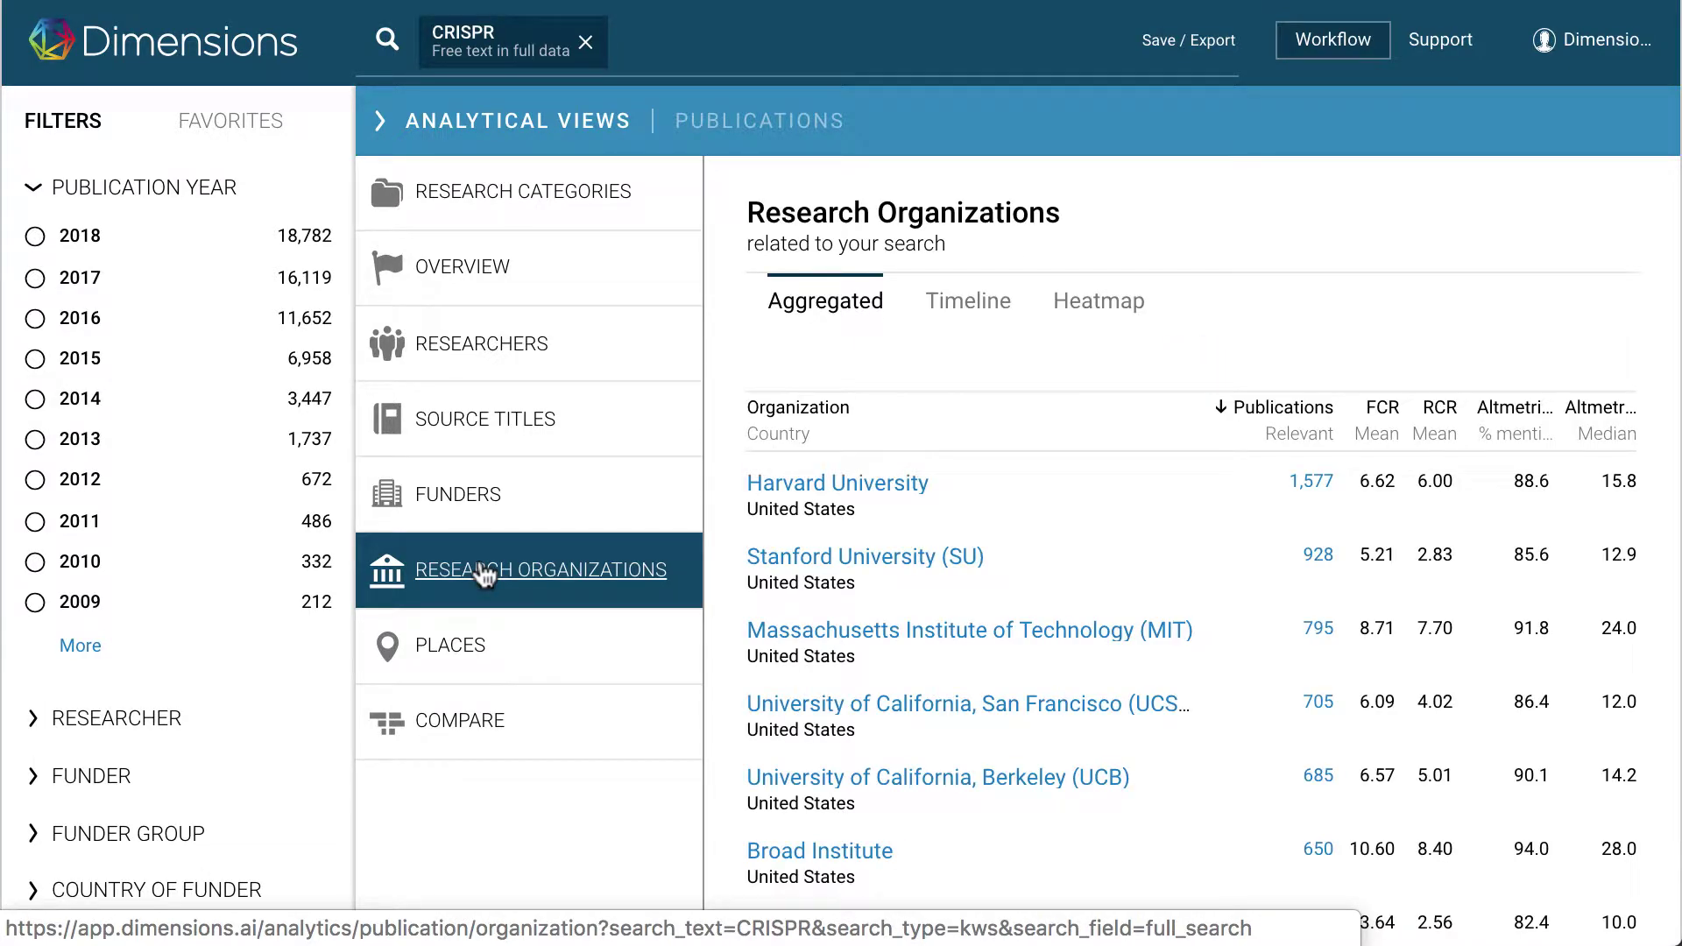
{"action": "left_click", "coordinate": [472, 648]}
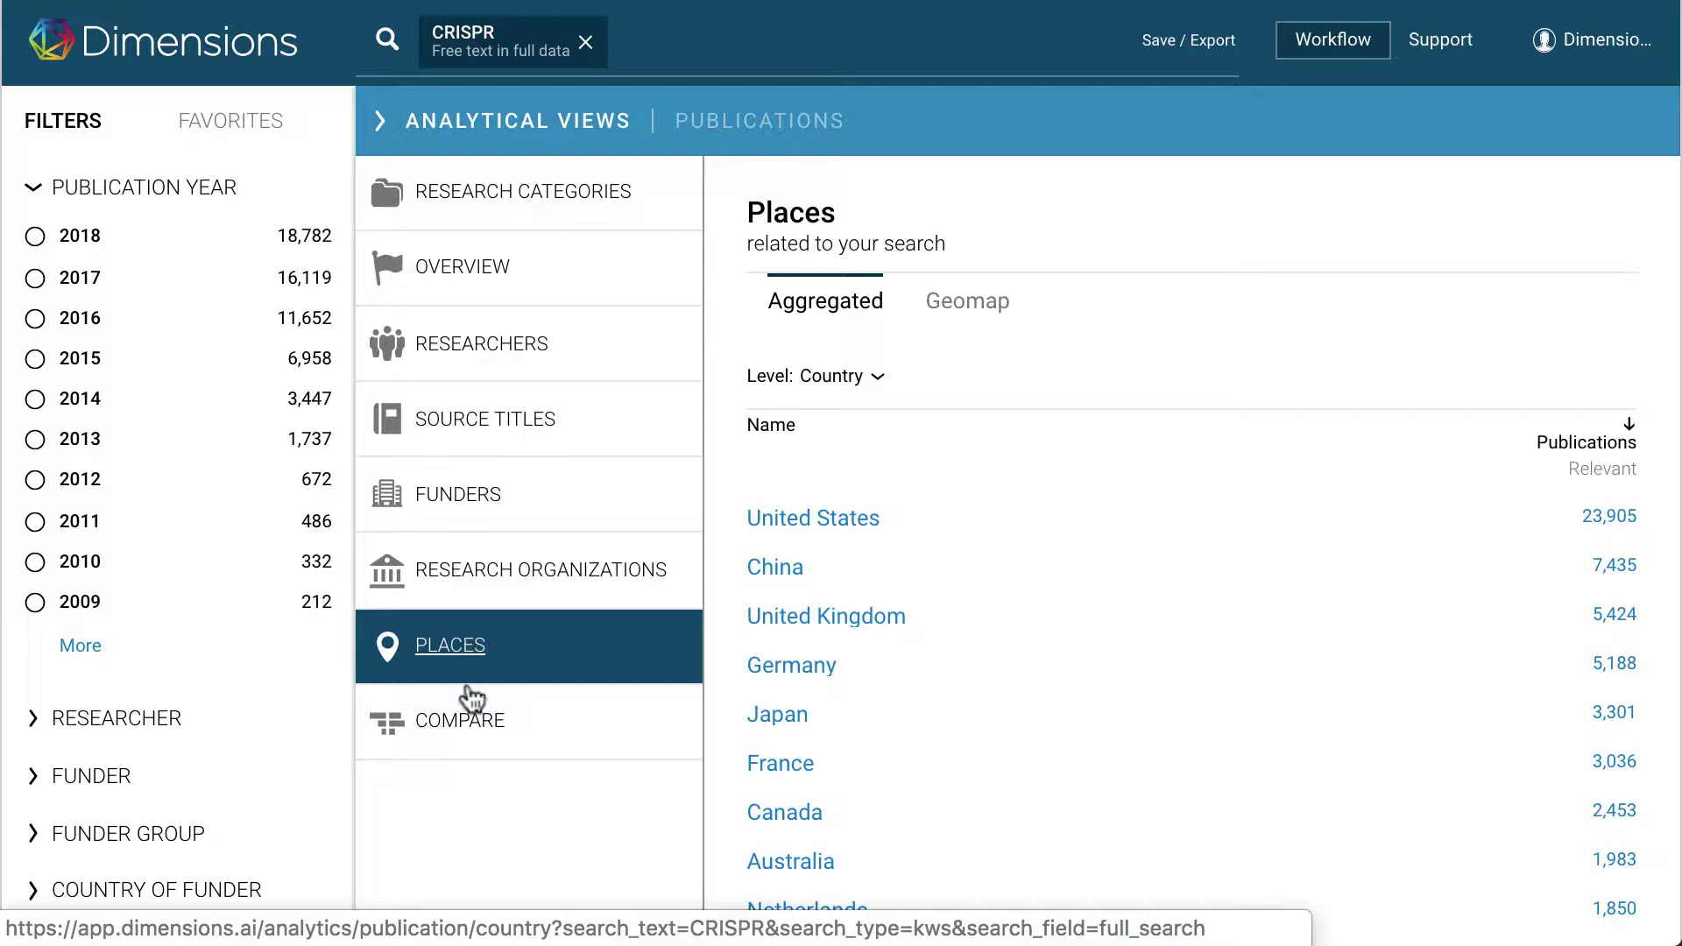
{"action": "left_click", "coordinate": [465, 714]}
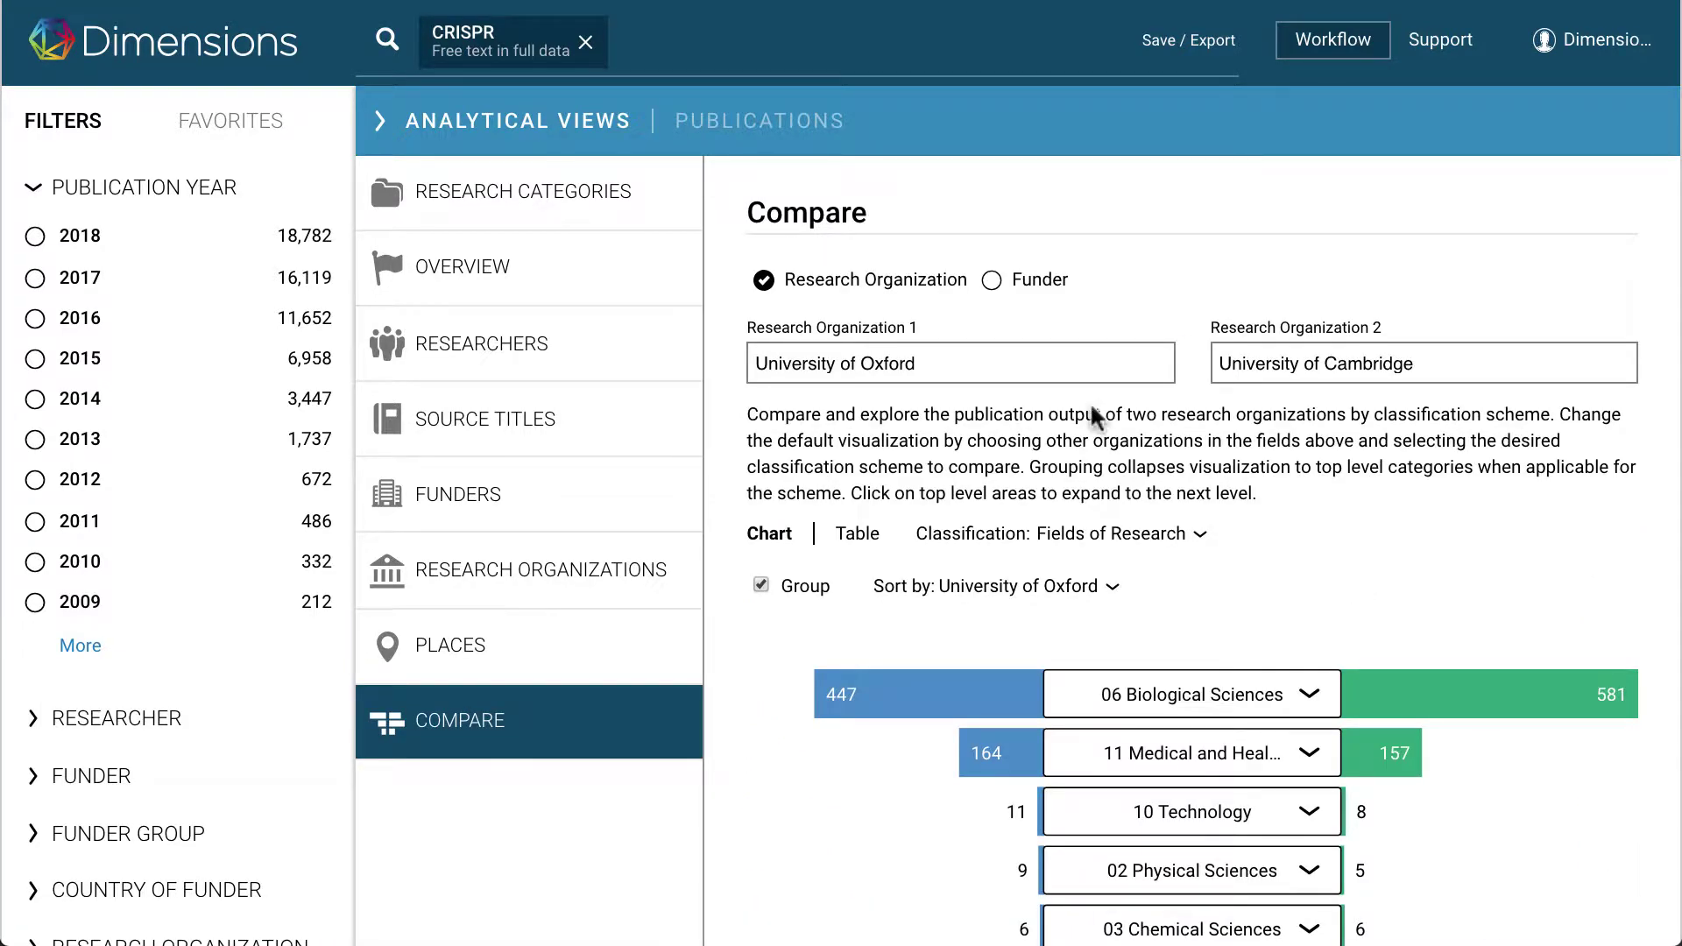
Make Stanford University the first compared organization and expand 06 Biological Sciences into subfields
{"action": "left_click", "coordinate": [1068, 369]}
{"action": "type", "text": "Stanford"}
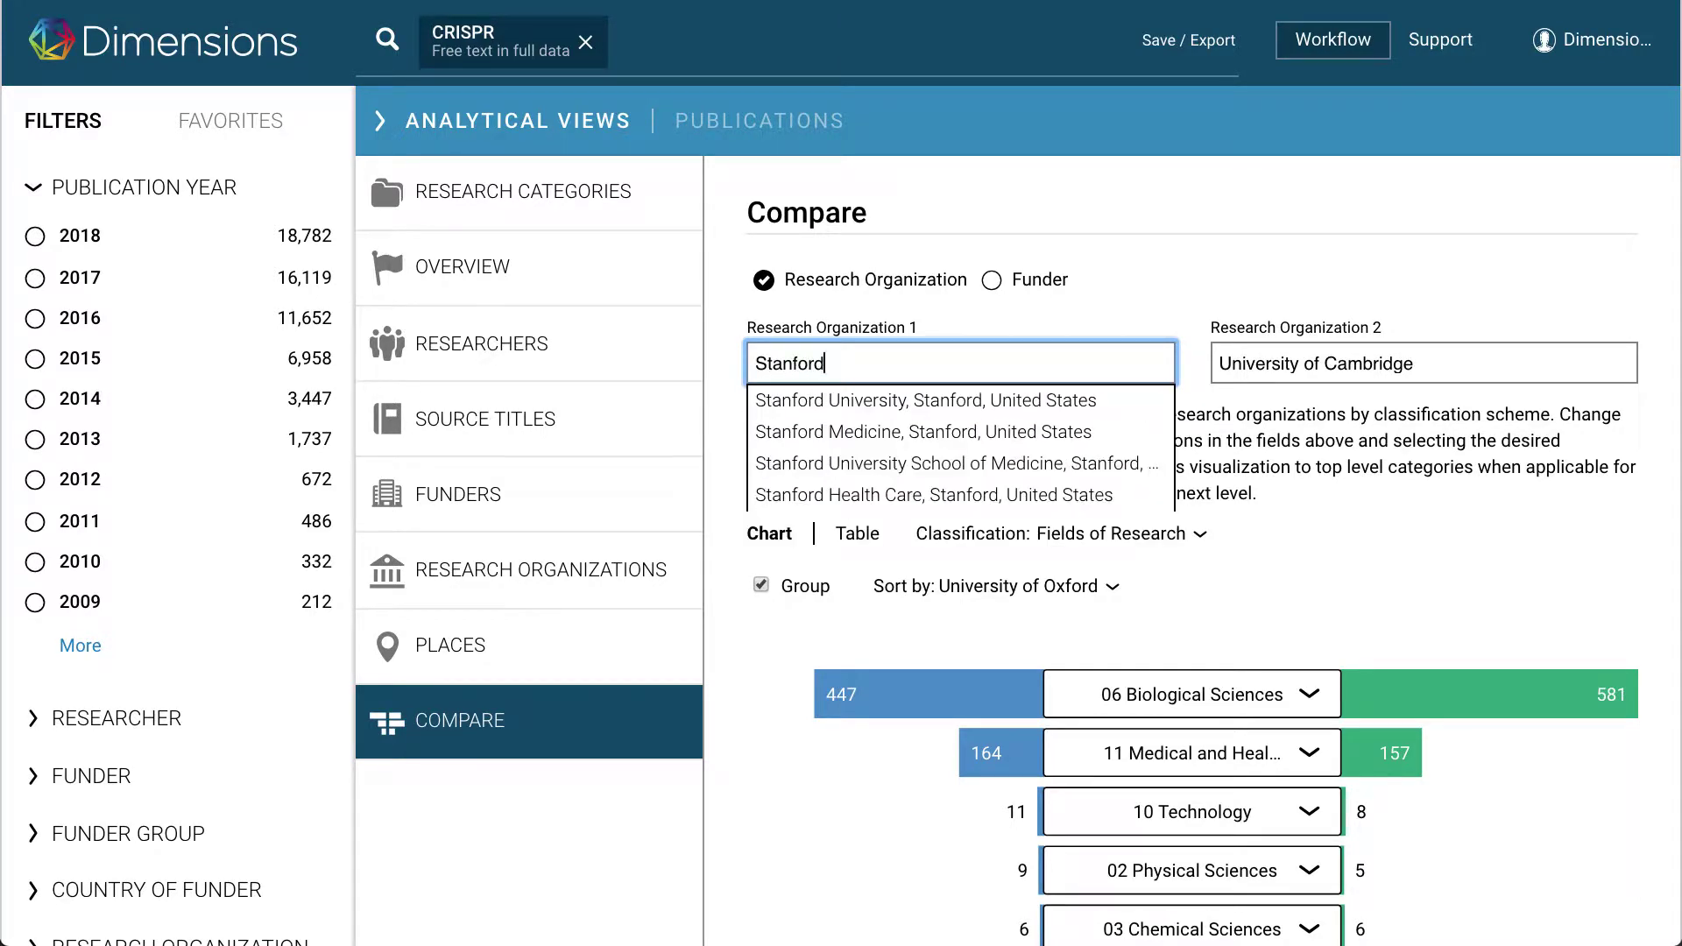
{"action": "left_click", "coordinate": [1070, 400]}
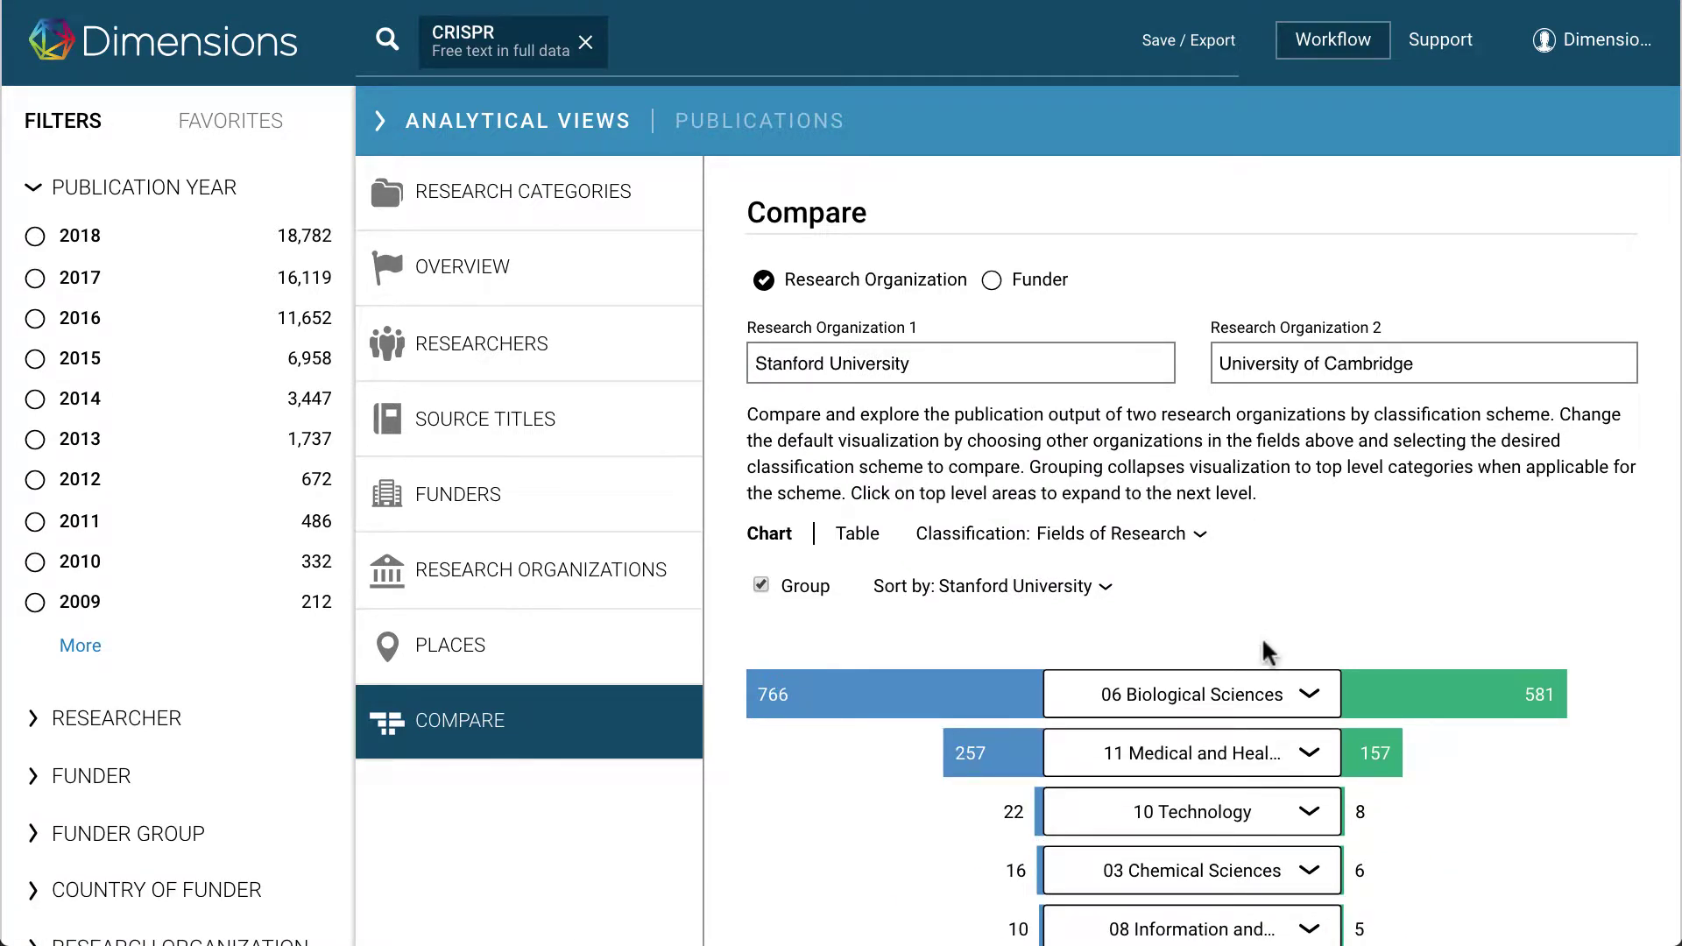
{"action": "left_click", "coordinate": [1246, 683]}
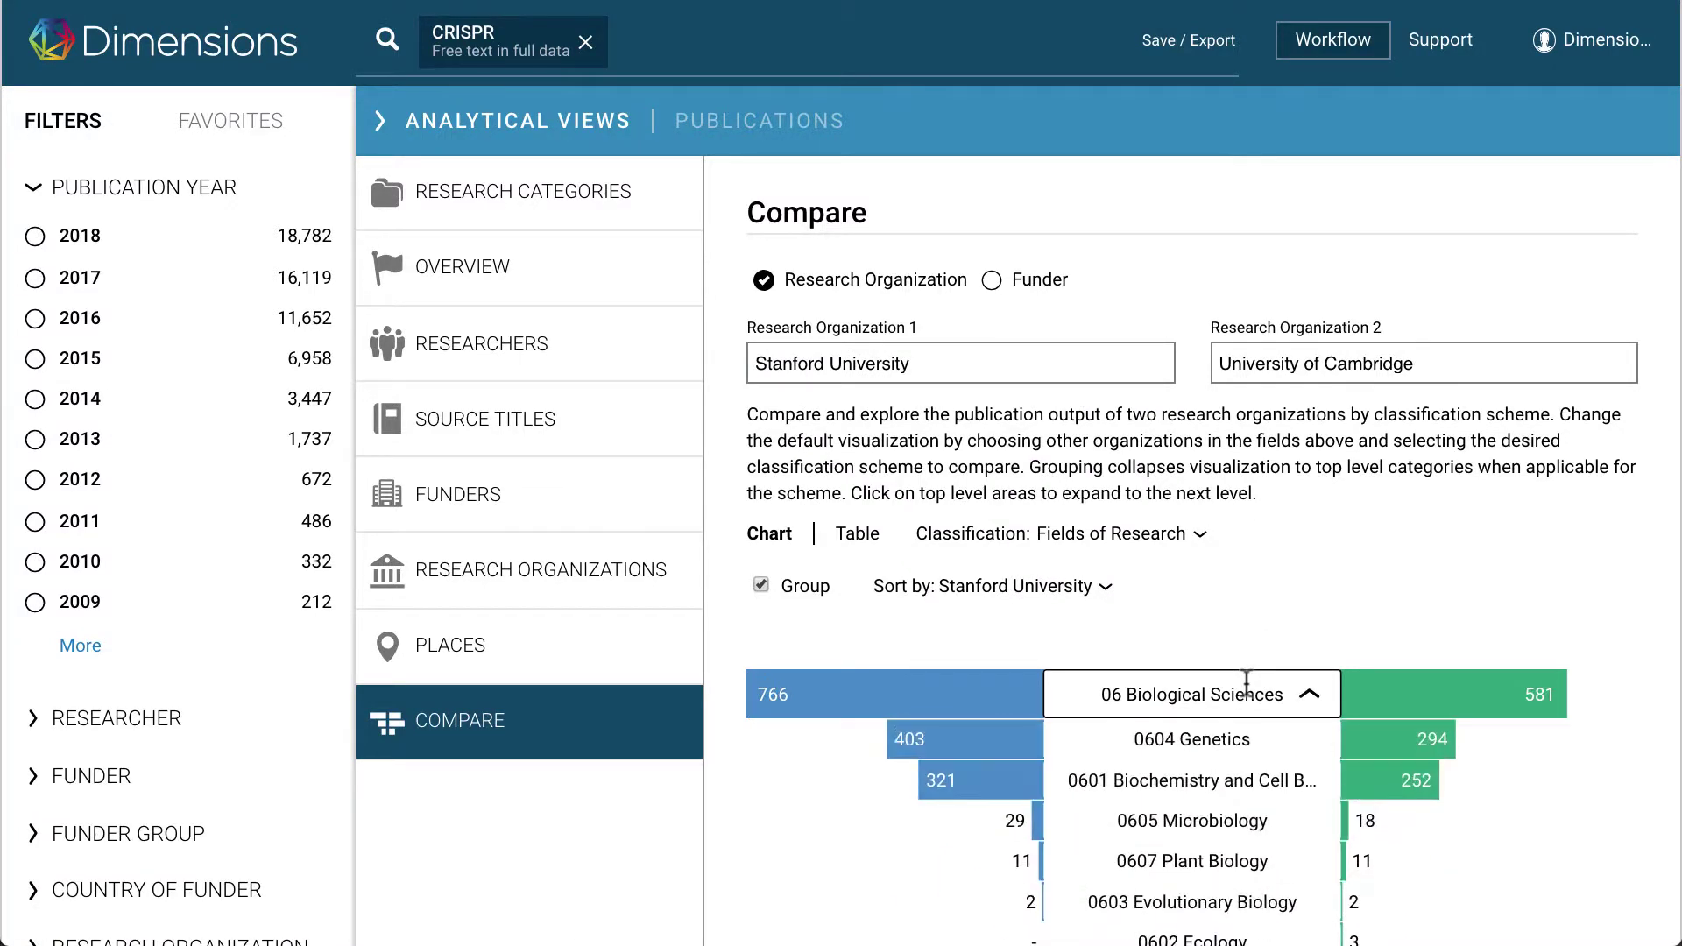
{"action": "scroll", "coordinate": [1408, 635], "scroll_direction": "down", "scroll_amount": 2}
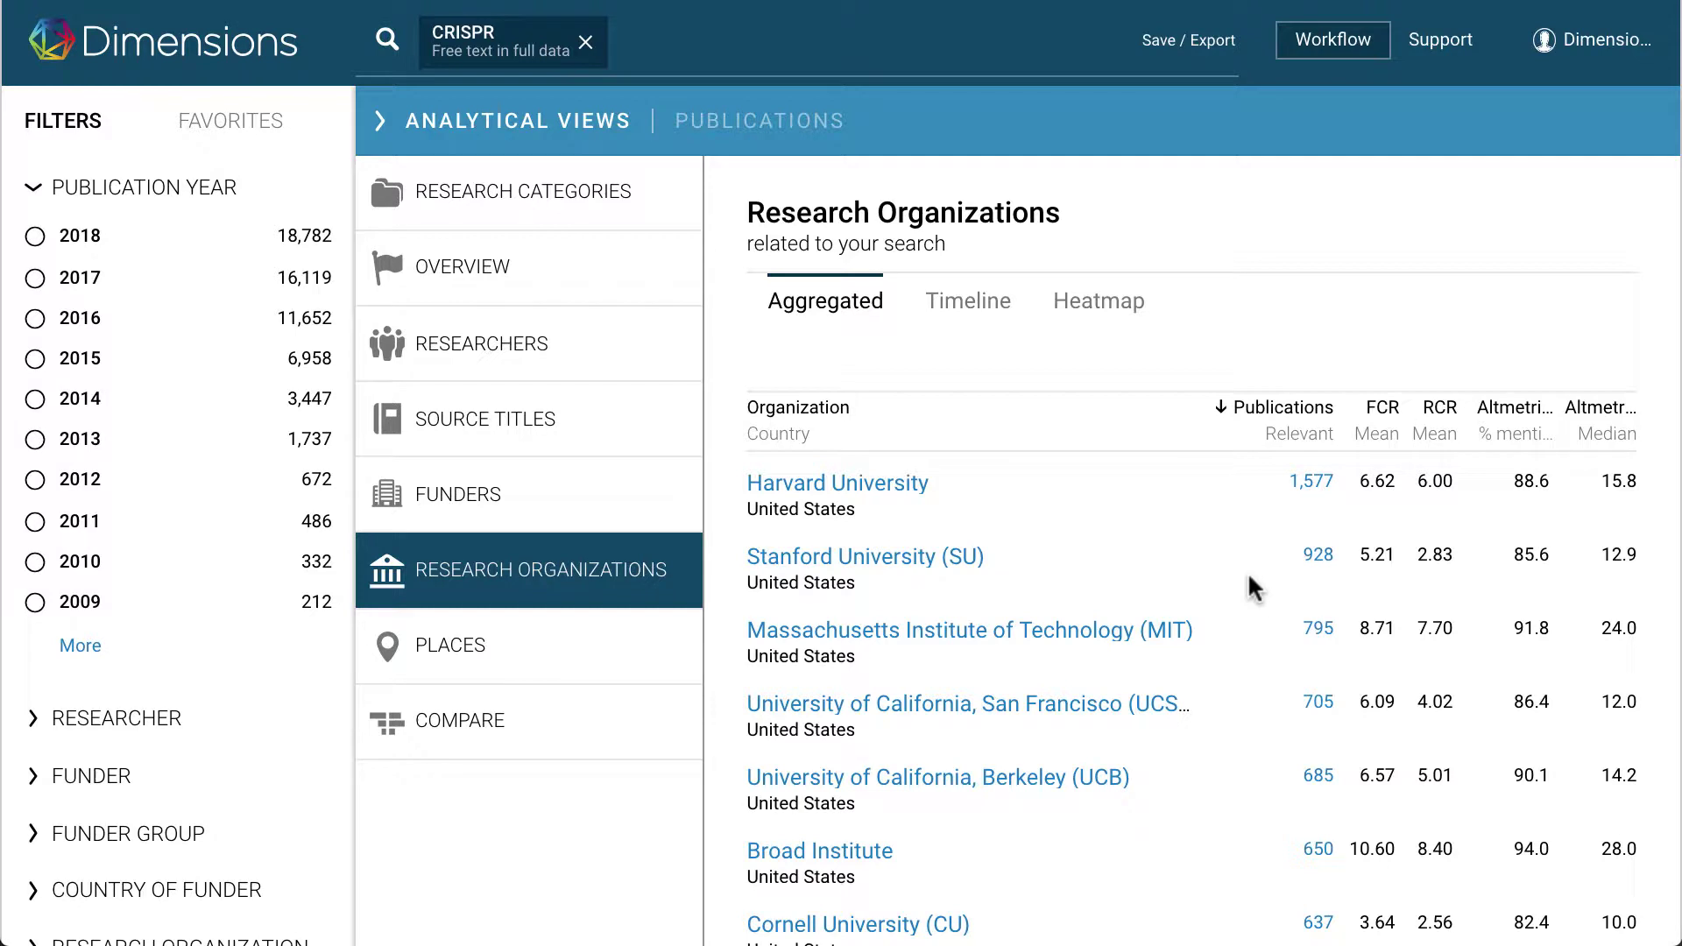
Show the publication timeline for Harvard, Stanford and UCSF only by hiding MIT and UC Berkeley, then switch to the heatmap
{"action": "left_click", "coordinate": [981, 303]}
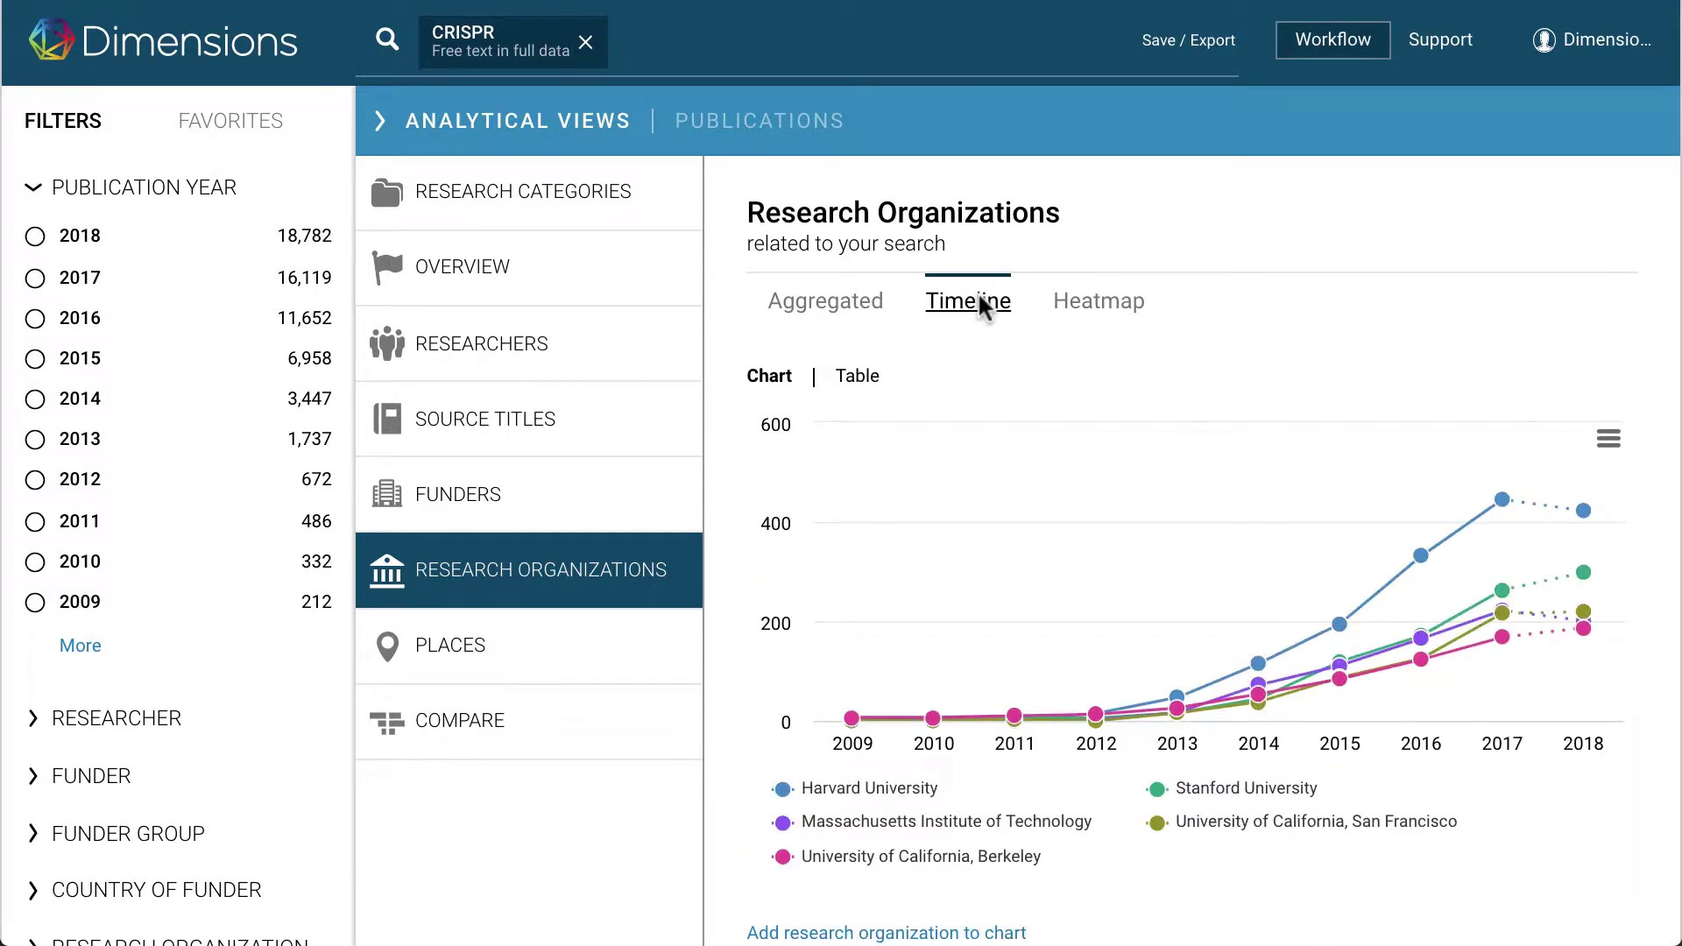
{"action": "left_click", "coordinate": [1109, 825]}
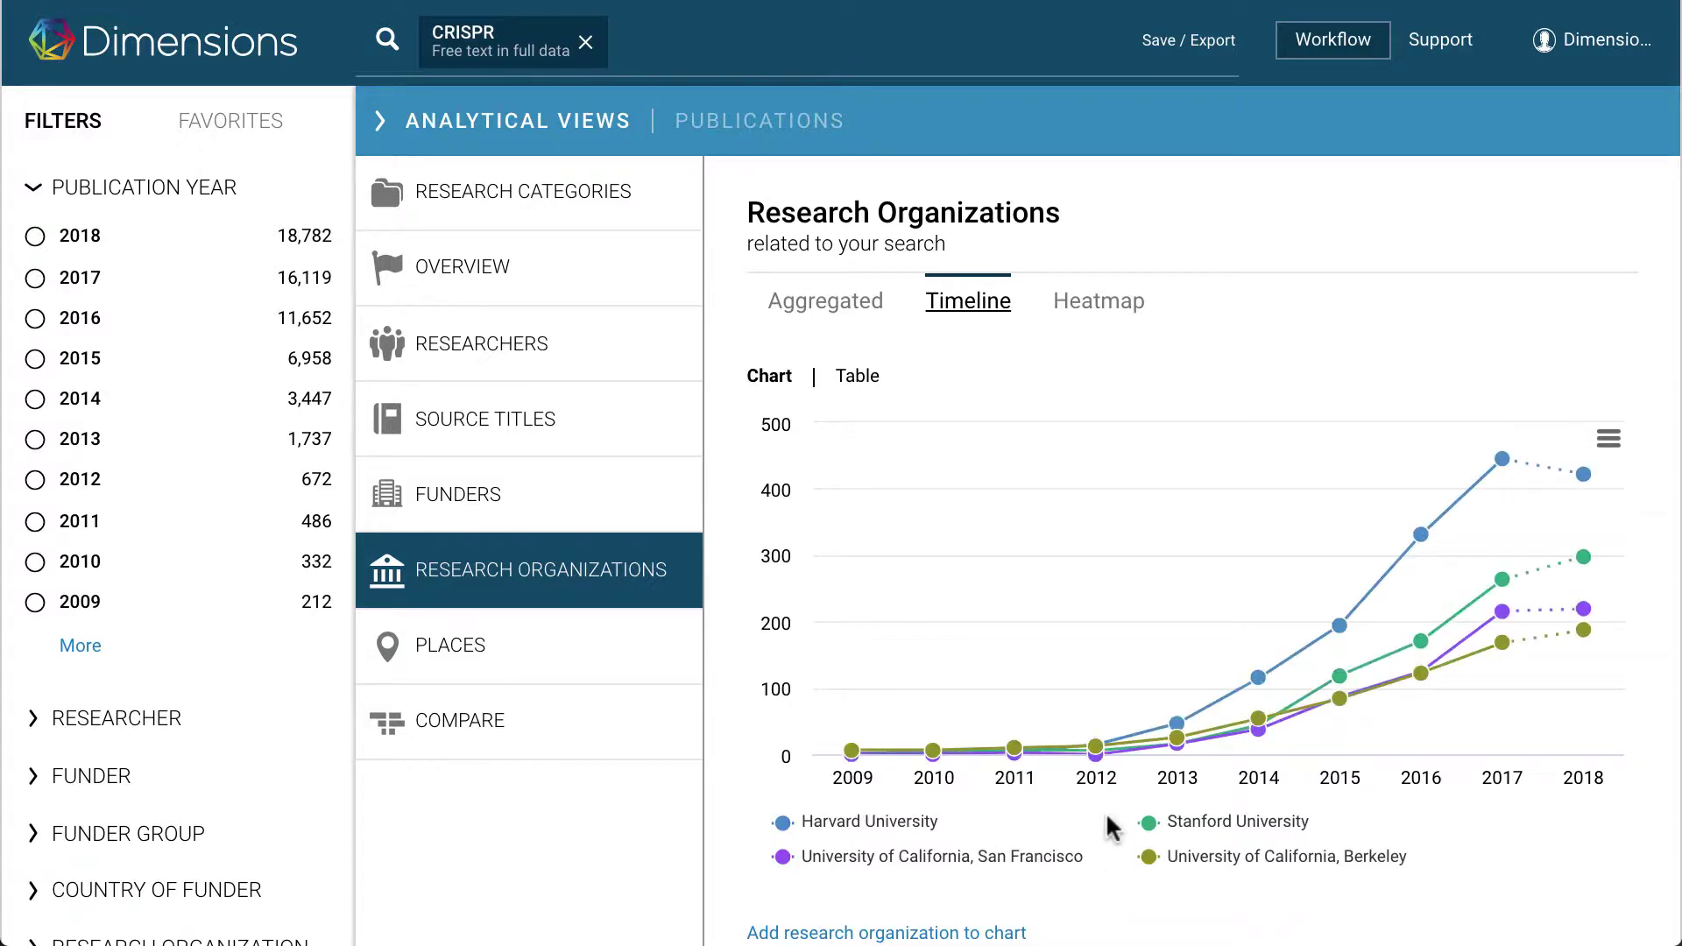
{"action": "left_click", "coordinate": [1420, 860]}
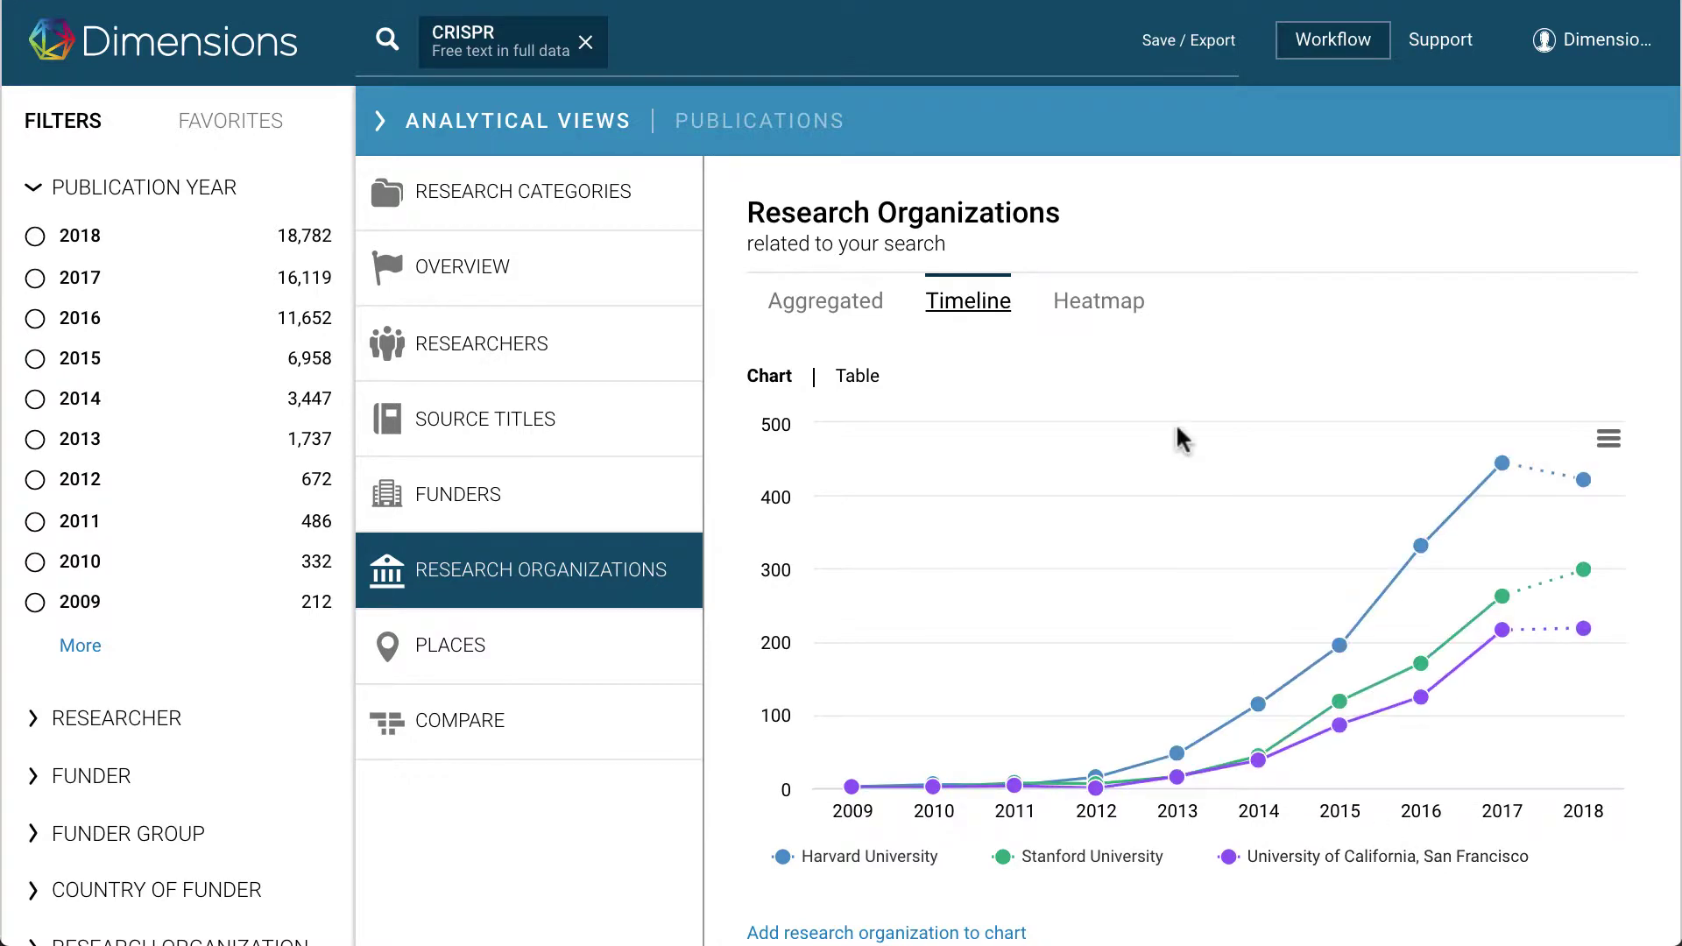
{"action": "left_click", "coordinate": [1106, 307]}
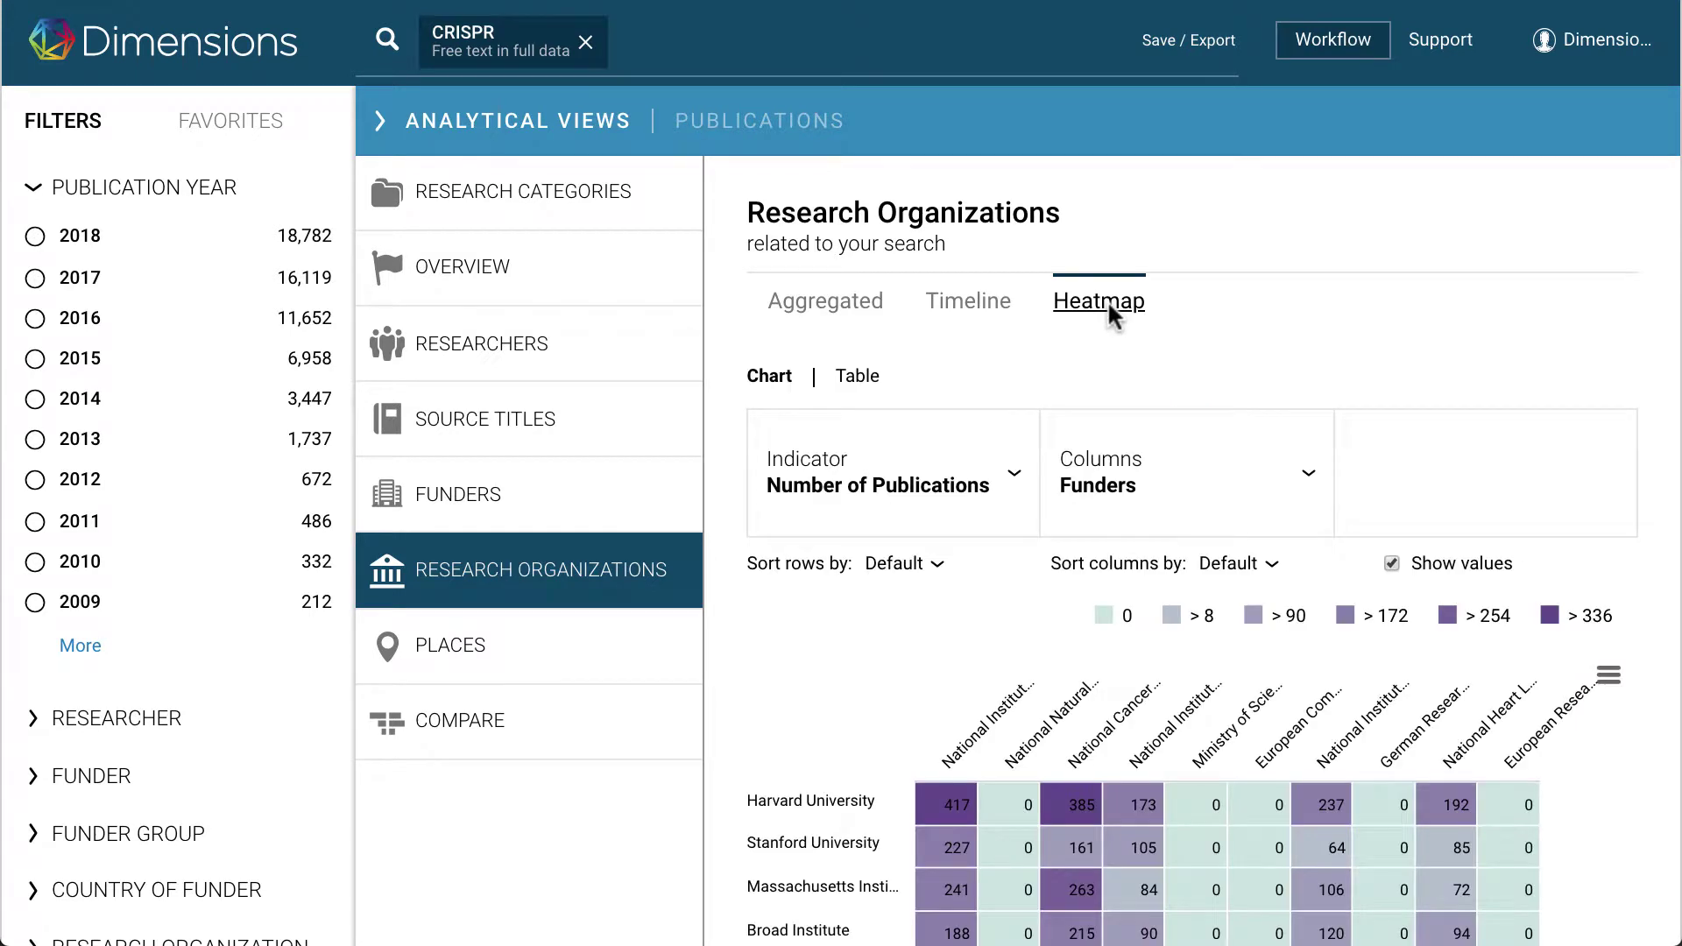
Set the organization heatmap's columns to Source titles
{"action": "scroll", "coordinate": [1226, 349], "scroll_direction": "down", "scroll_amount": 4}
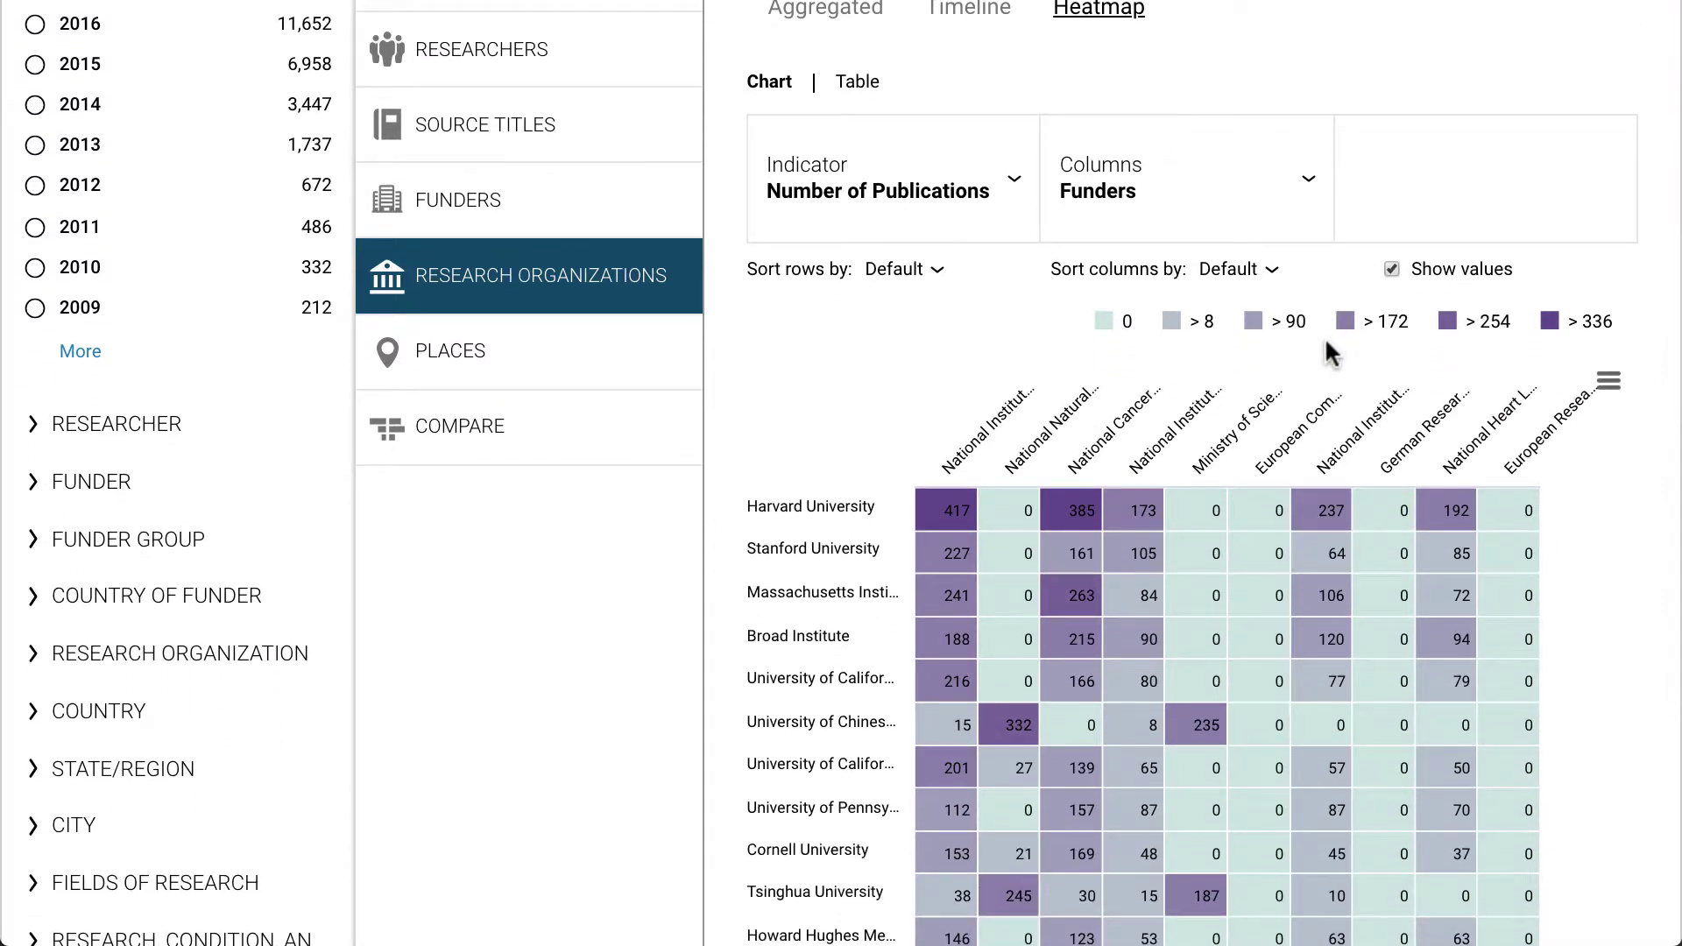
{"action": "left_click", "coordinate": [1249, 198]}
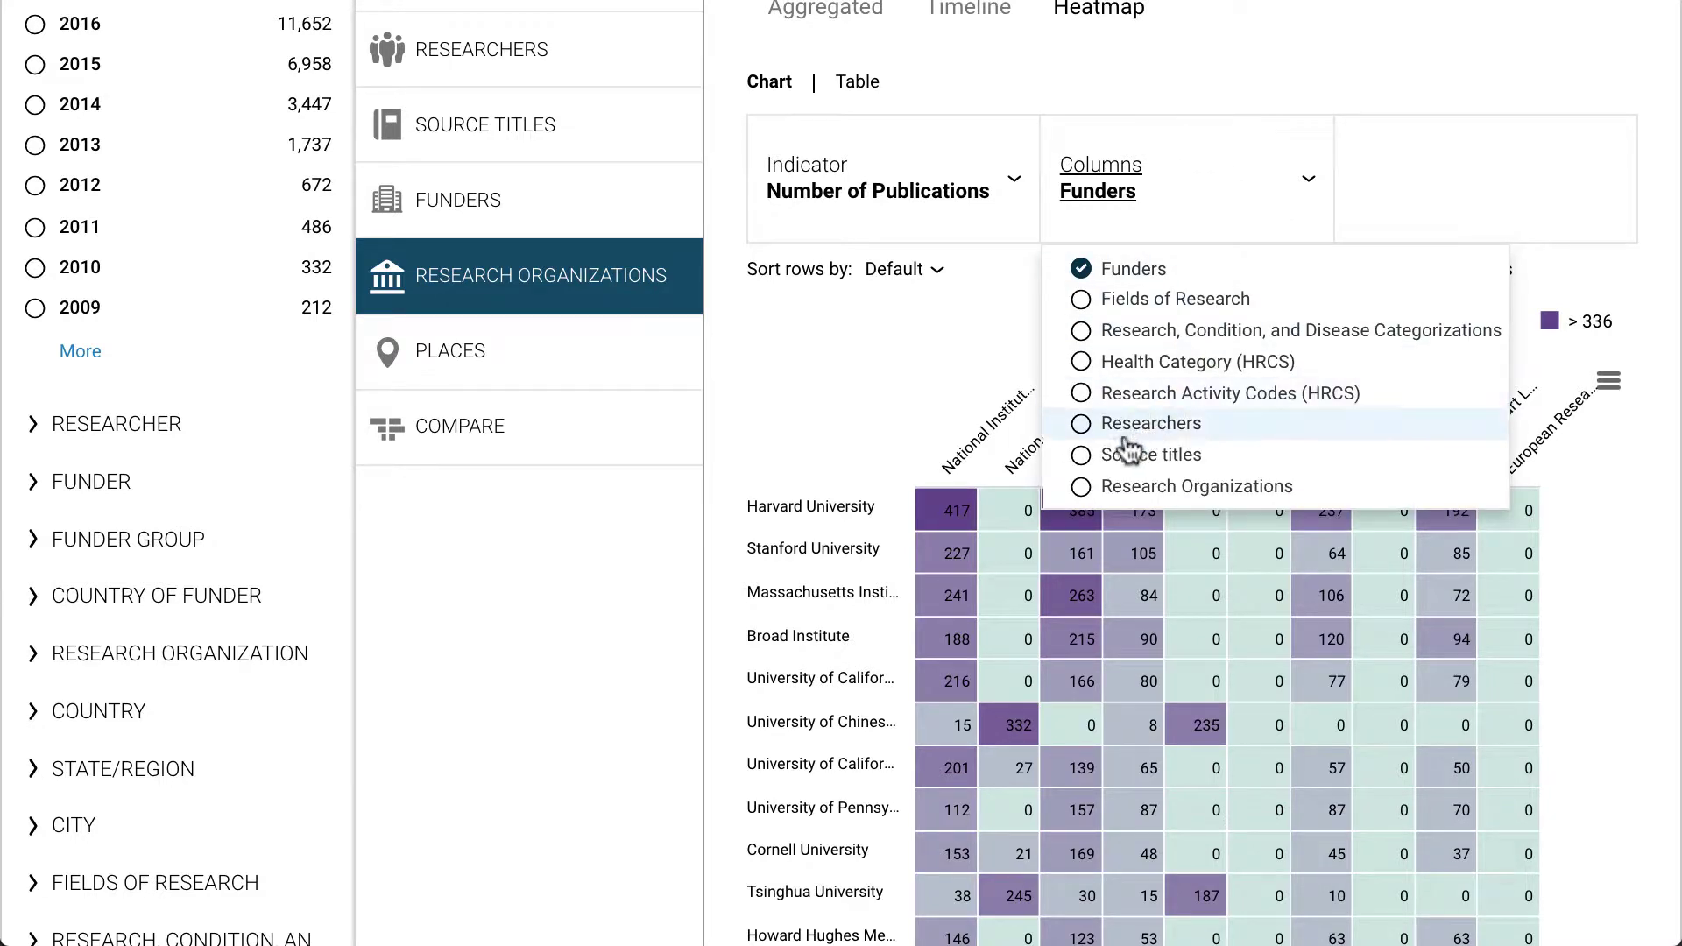
{"action": "left_click", "coordinate": [1084, 460]}
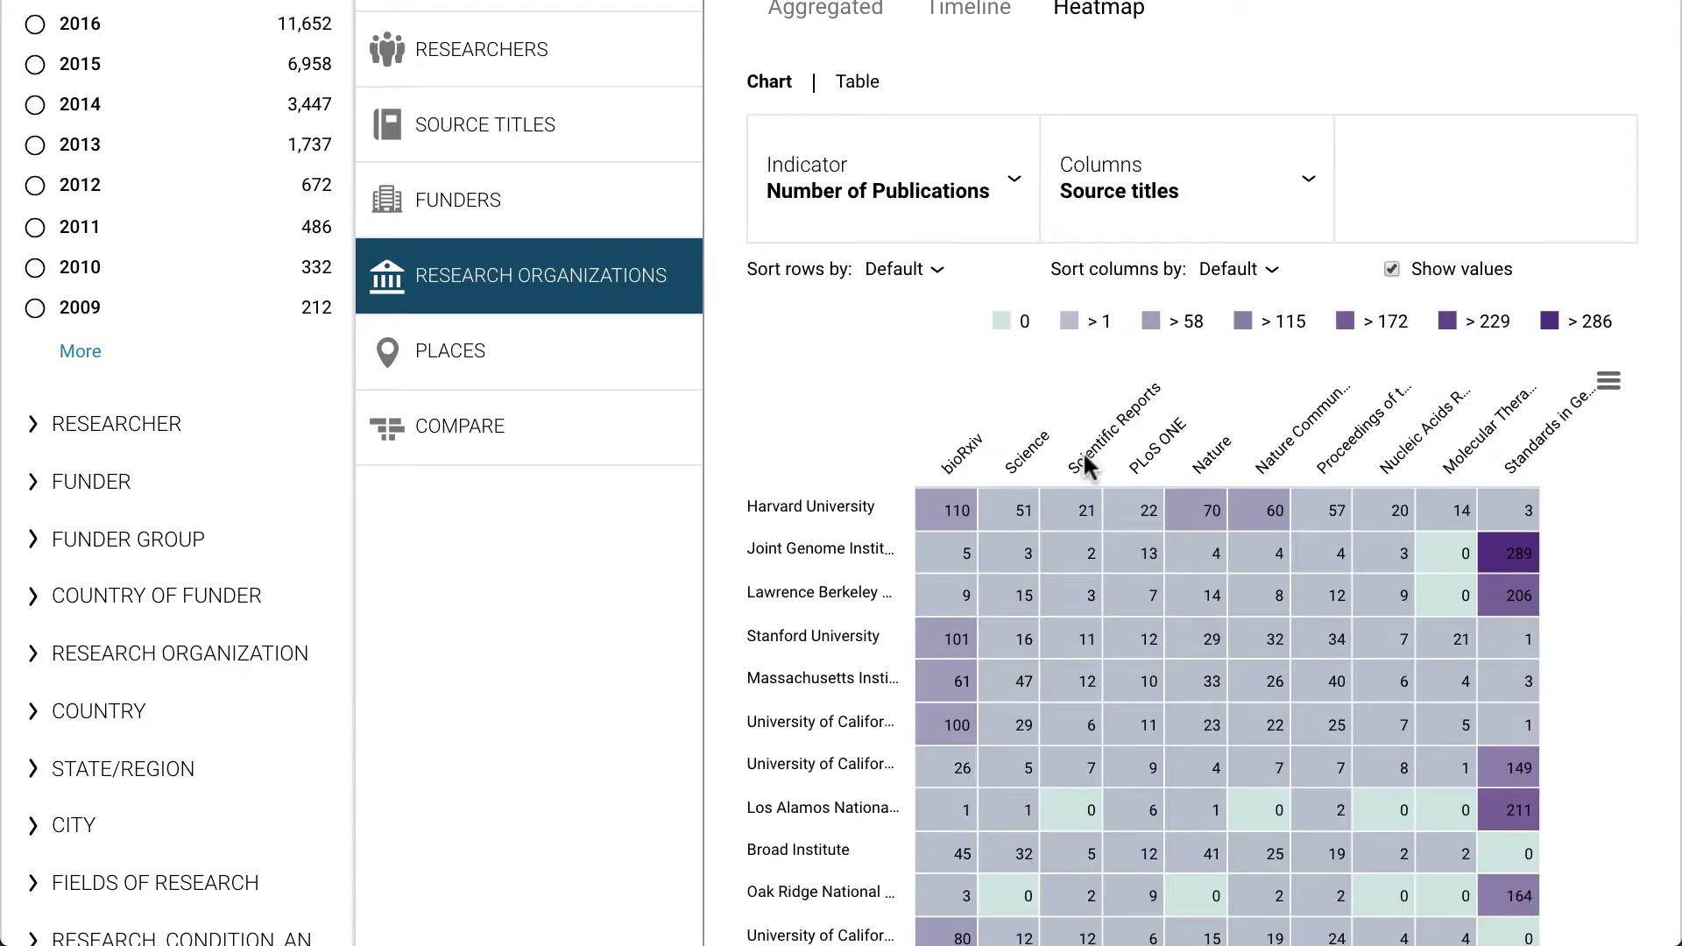
{"action": "mouse_move", "coordinate": [1025, 499]}
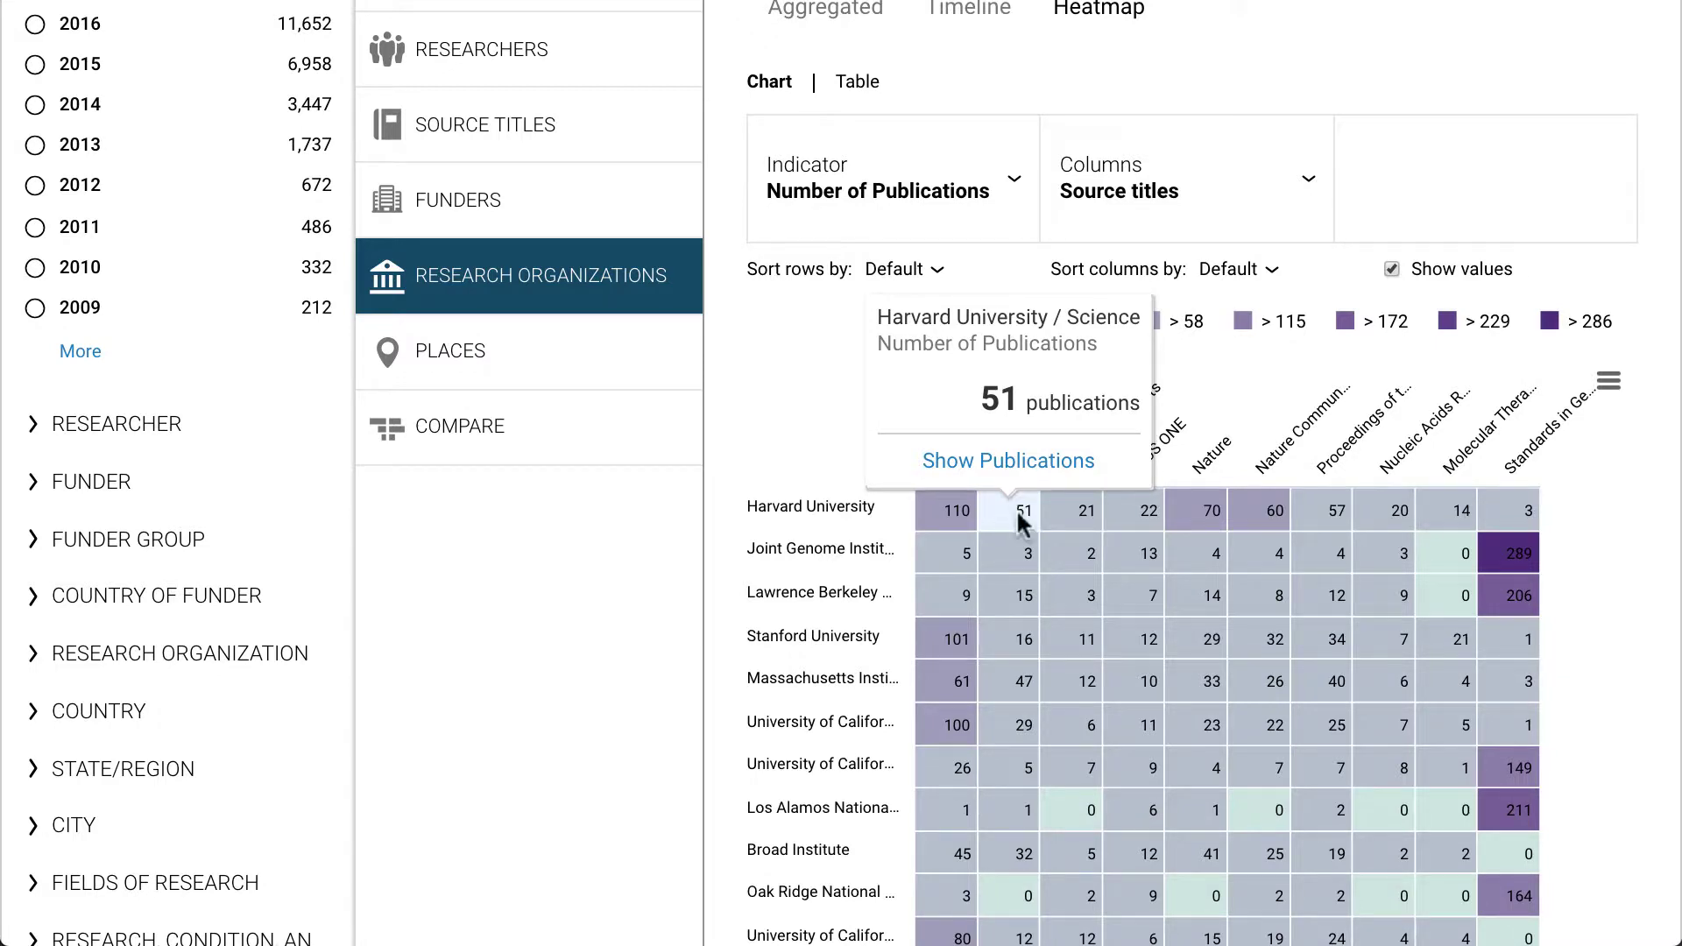
Show publications by place on the world geomap and drill into the United States
{"action": "mouse_move", "coordinate": [1136, 641]}
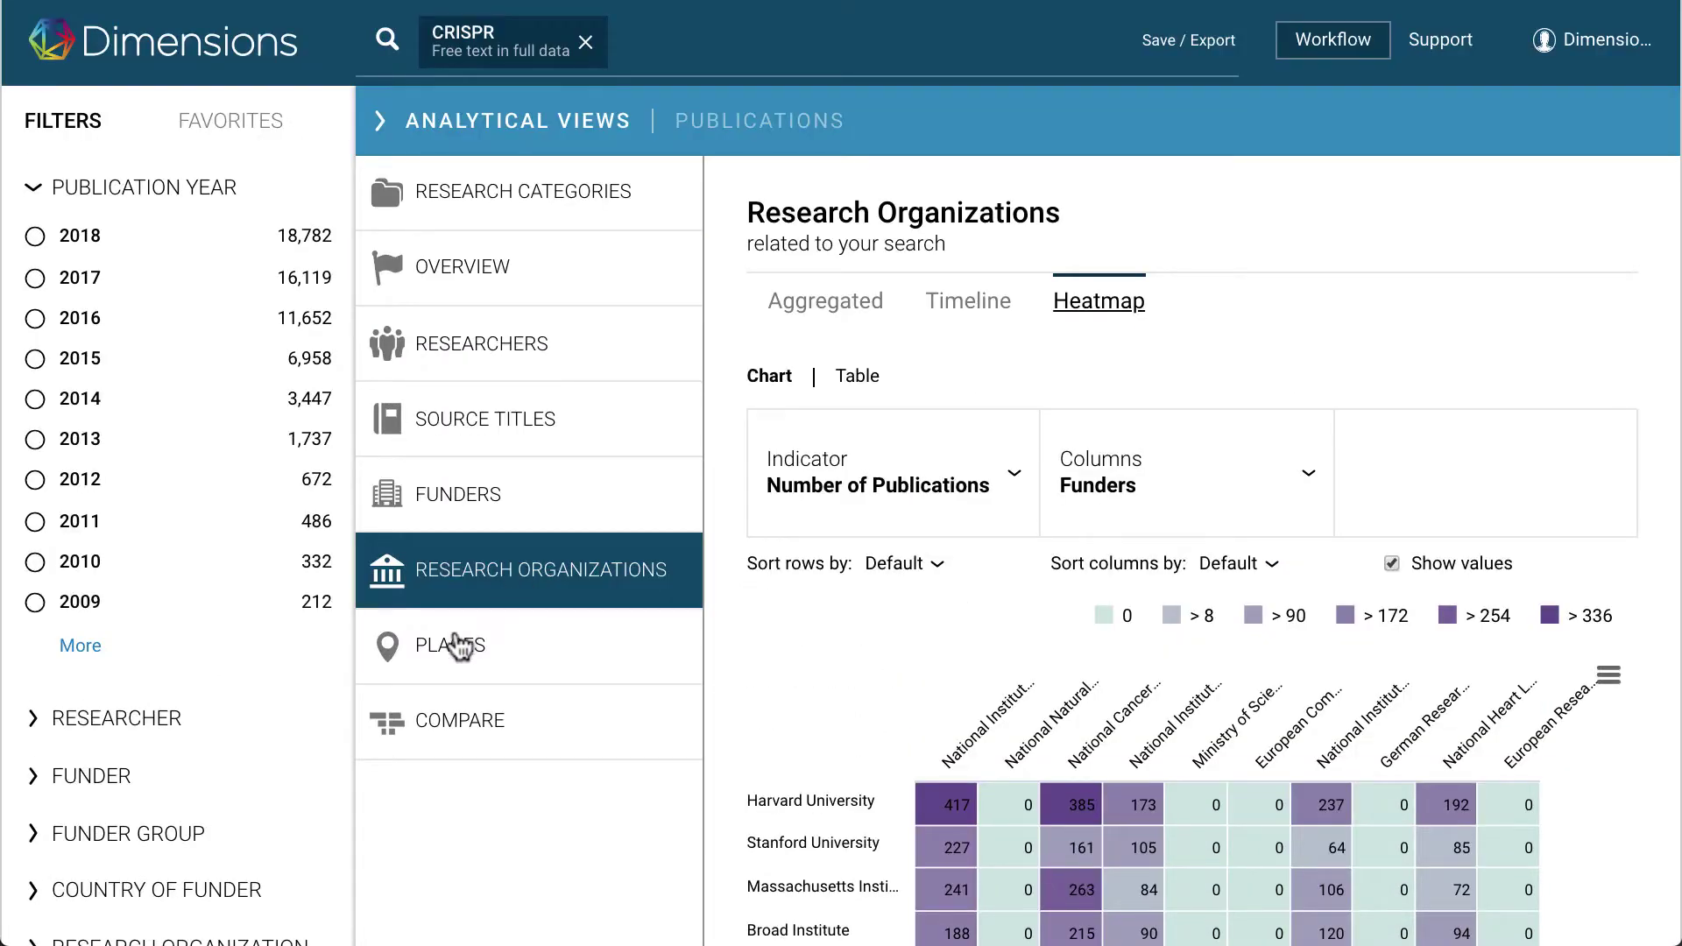
{"action": "left_click", "coordinate": [455, 351]}
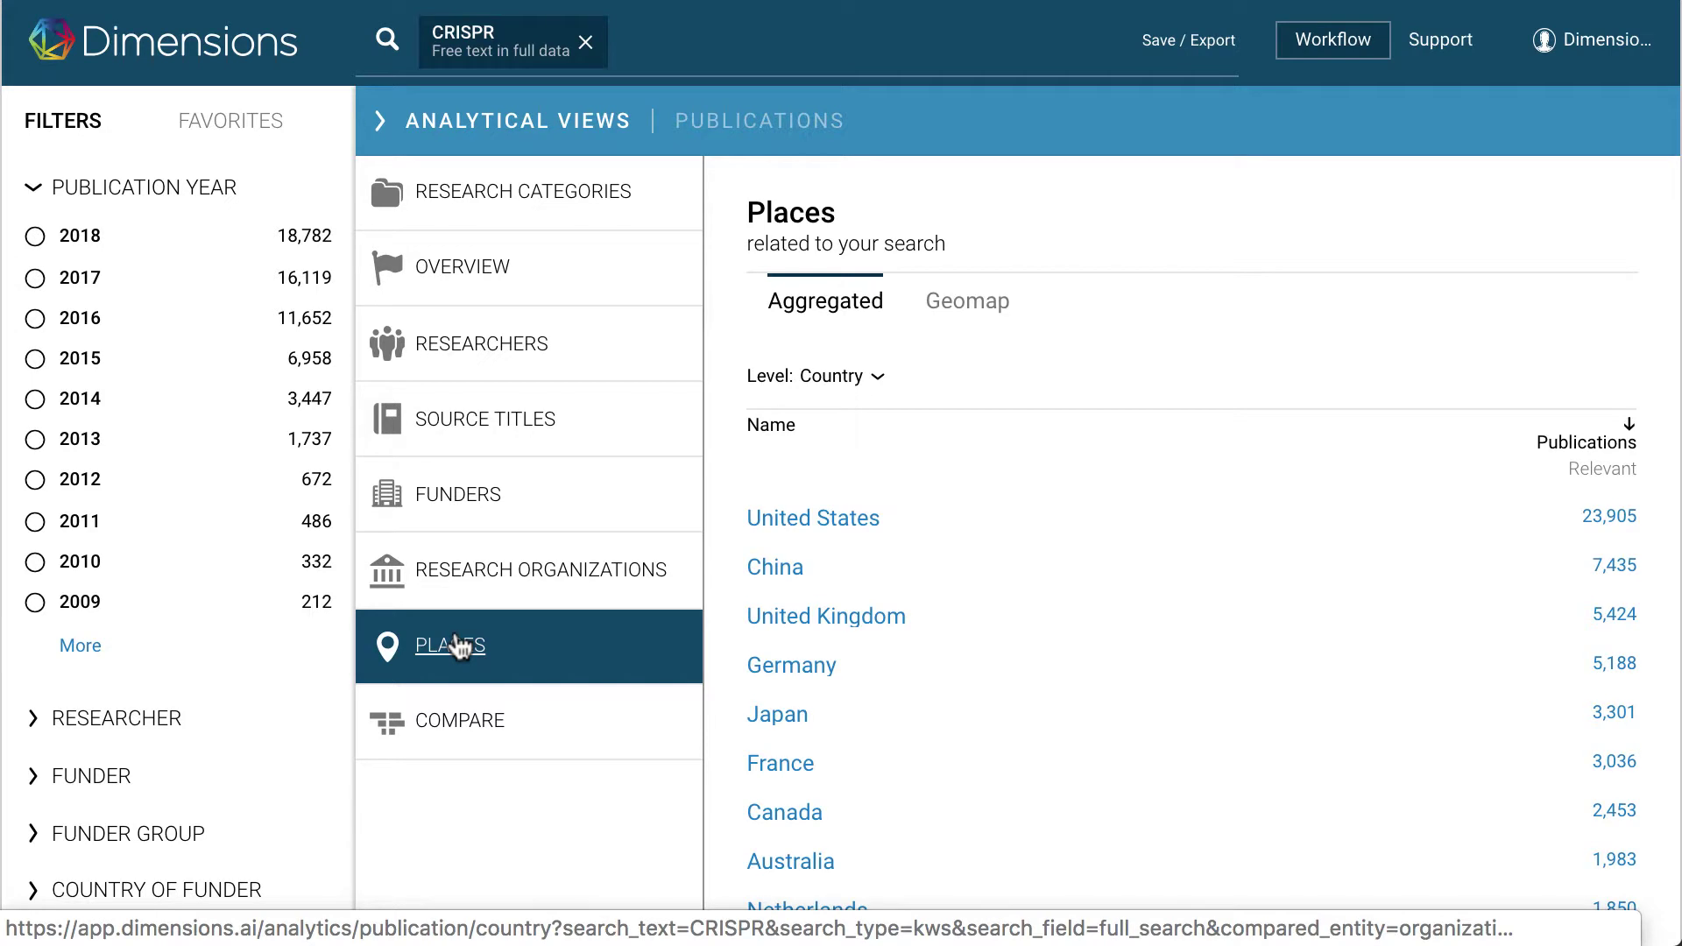
{"action": "left_click", "coordinate": [978, 300]}
{"action": "scroll", "coordinate": [1363, 308], "scroll_direction": "down", "scroll_amount": 5}
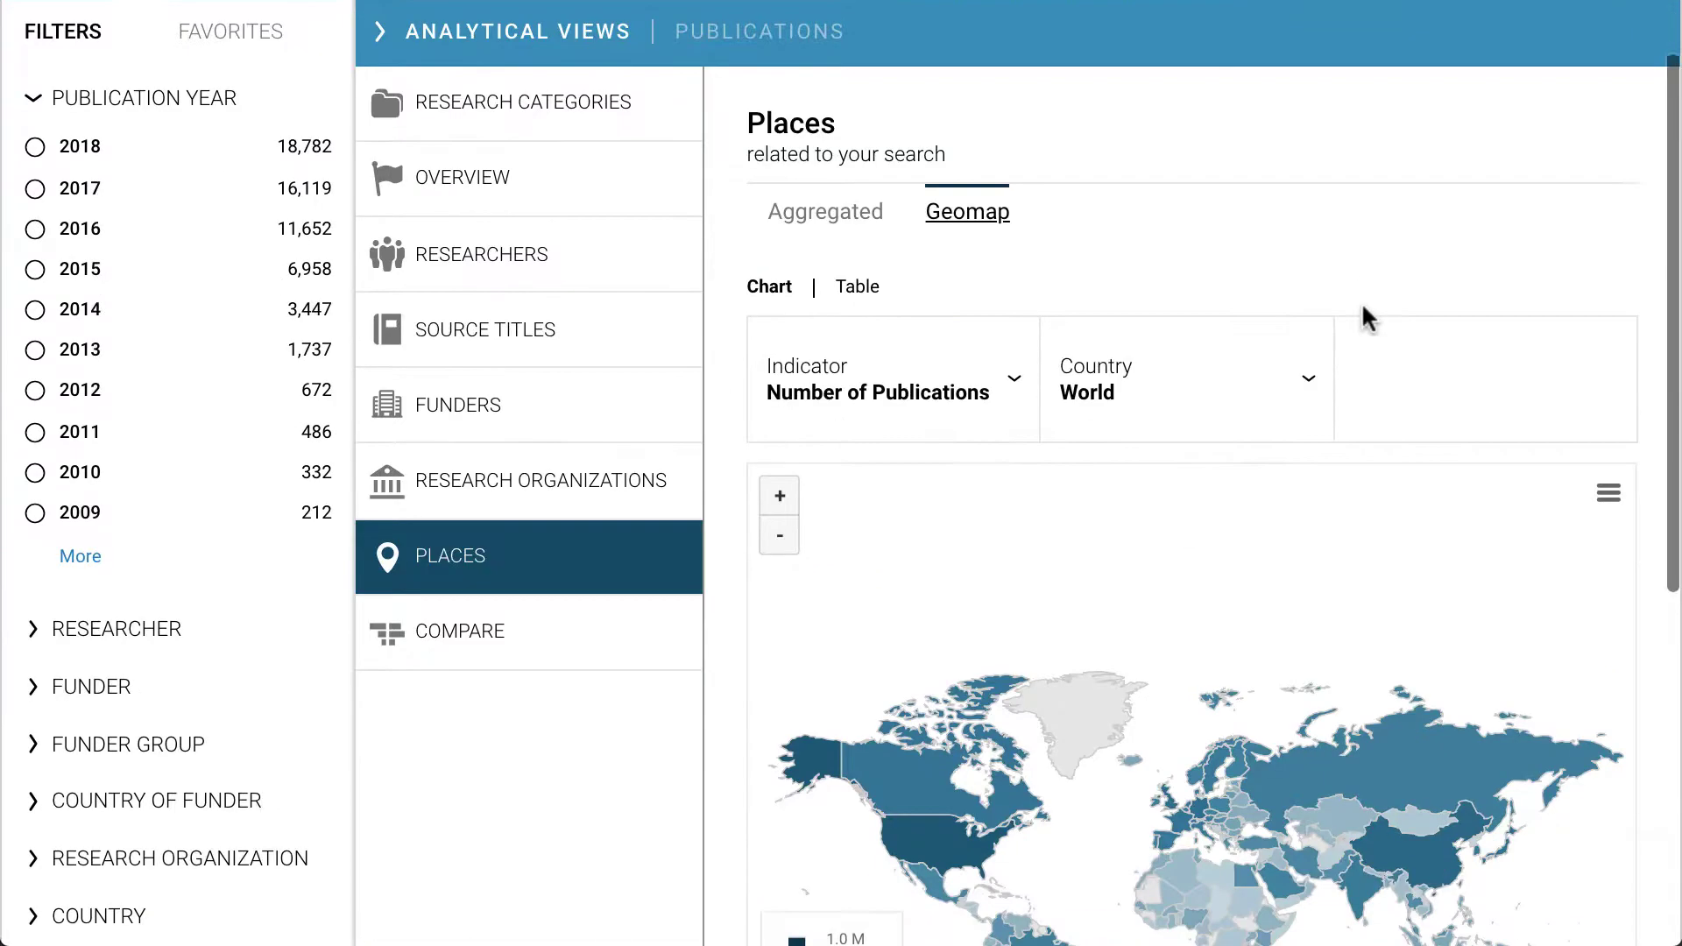
{"action": "mouse_move", "coordinate": [931, 462]}
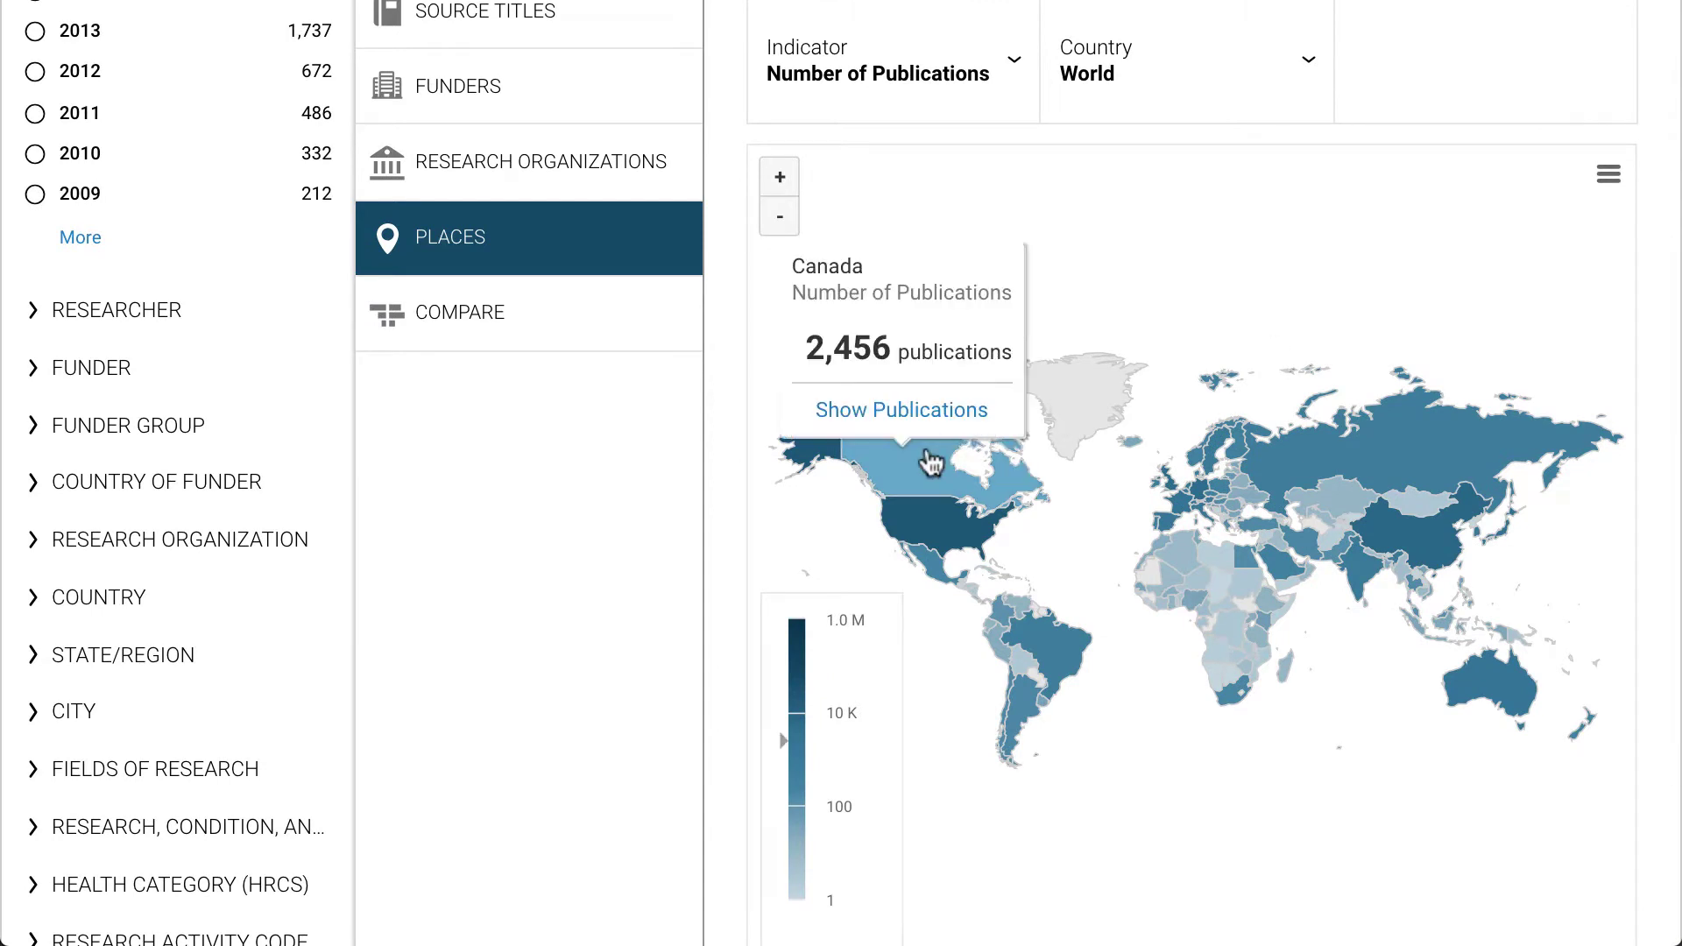
{"action": "left_click", "coordinate": [931, 531]}
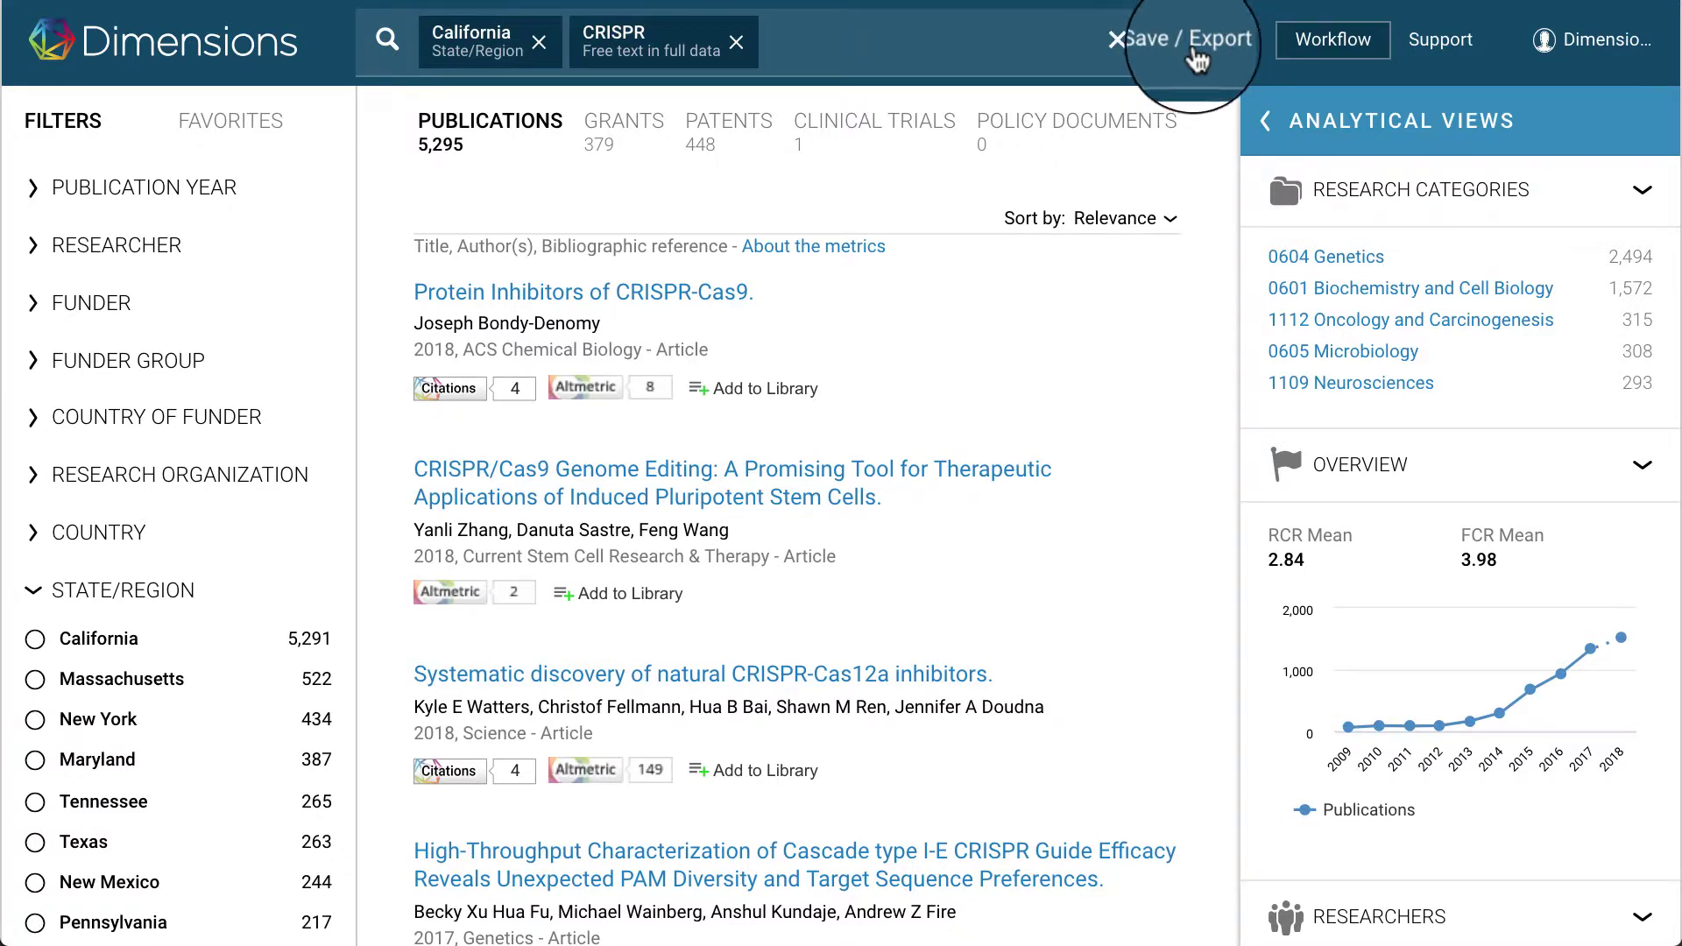
Export the California CRISPR publications using Save / Export's bibliometric mapping option
{"action": "left_click", "coordinate": [1193, 45]}
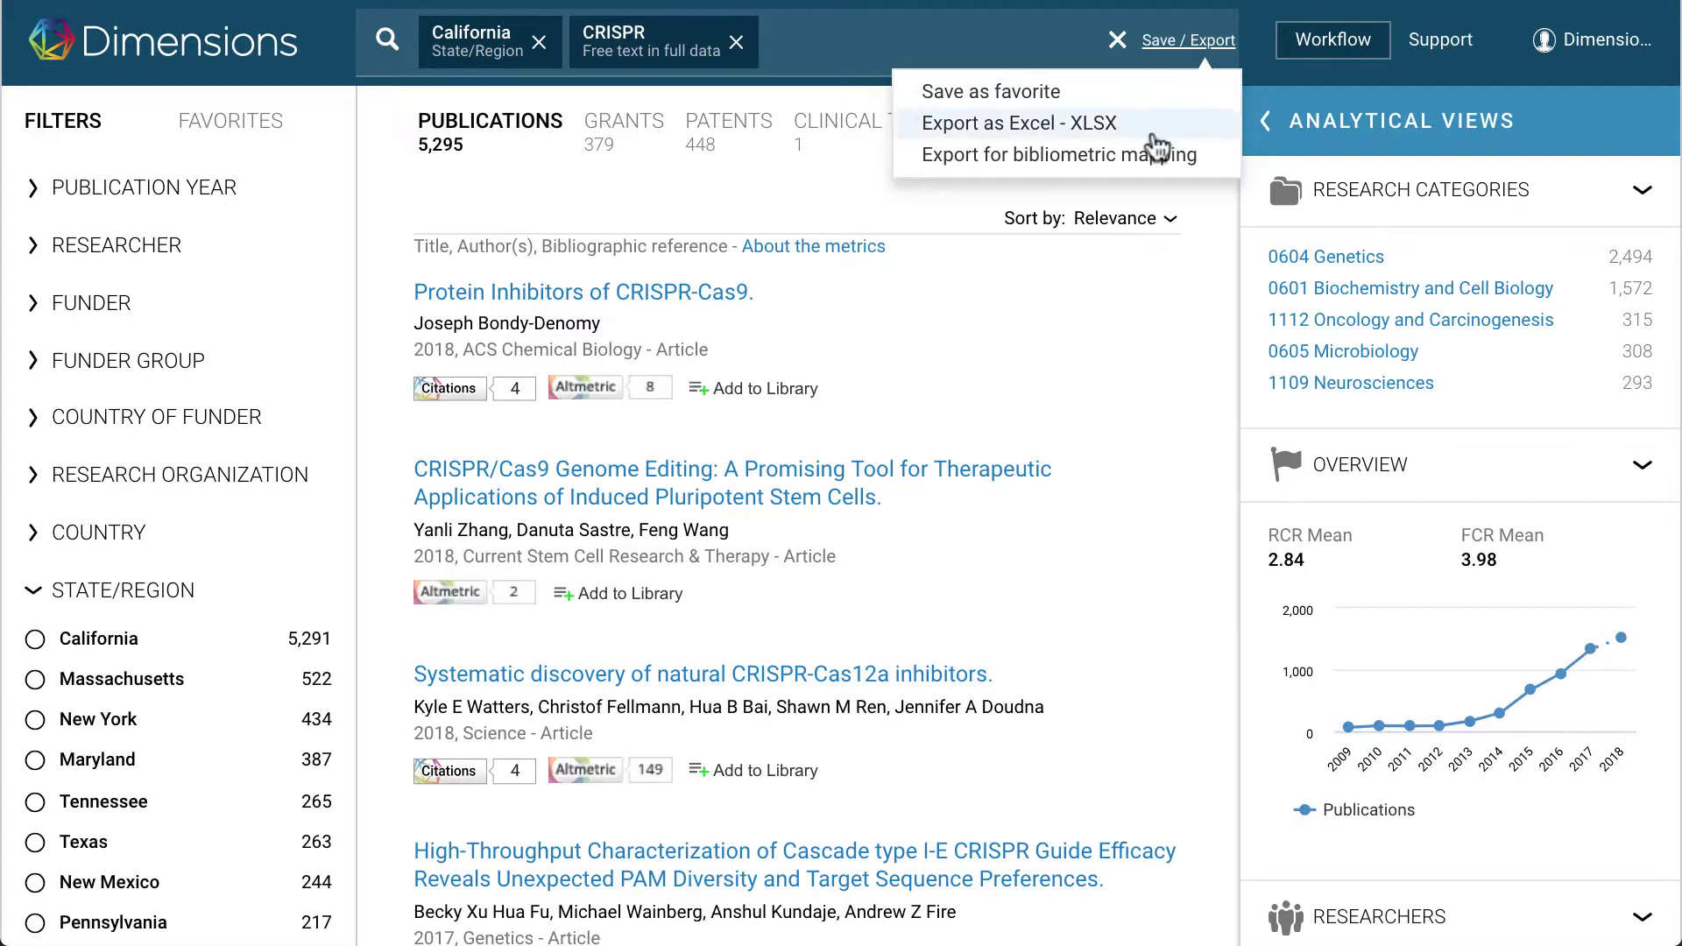
{"action": "left_click", "coordinate": [1141, 158]}
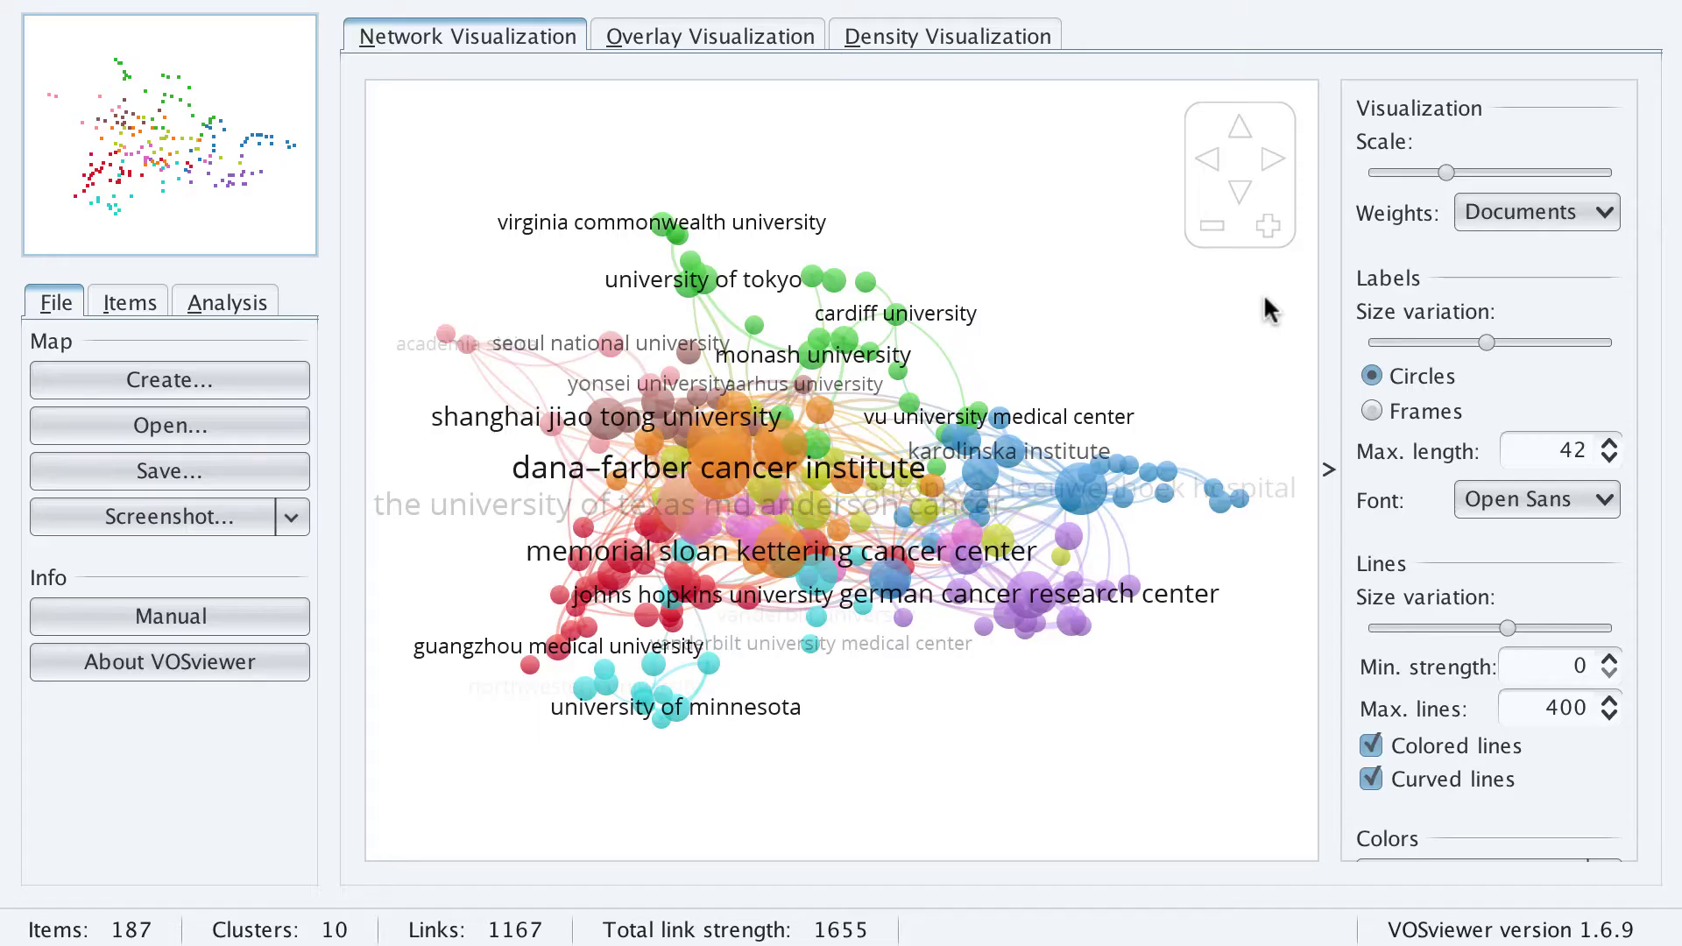
Zoom the VOSviewer organization network map in two levels
{"action": "left_click", "coordinate": [1270, 226]}
{"action": "left_click", "coordinate": [1270, 226]}
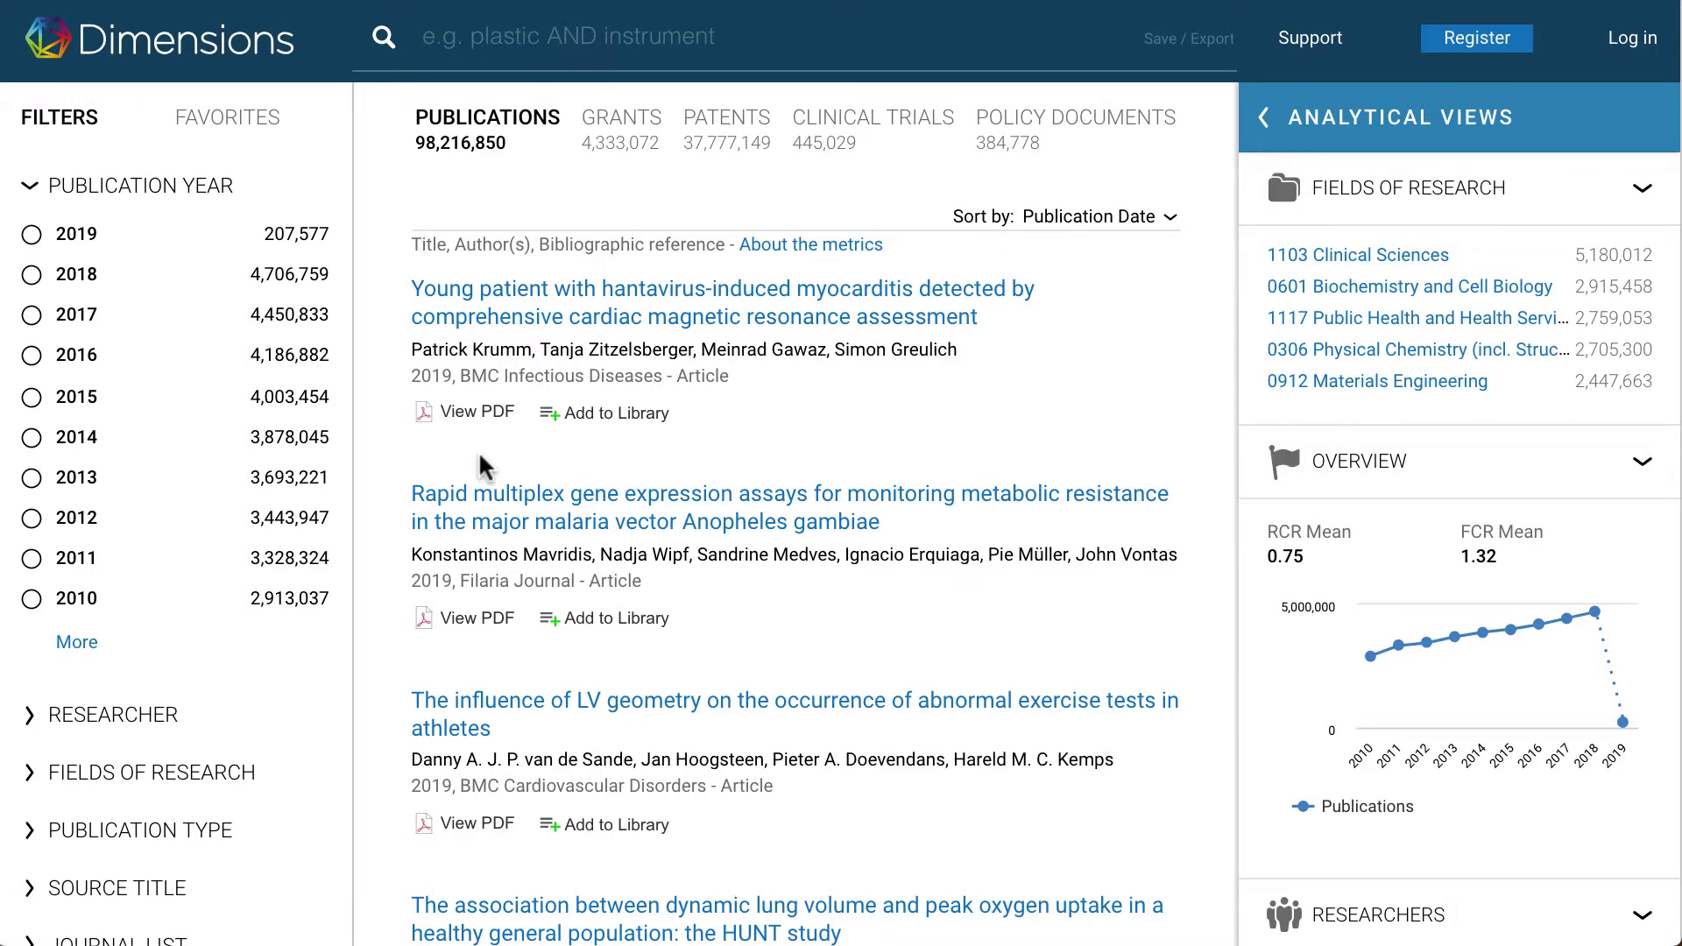
Go to the Dimensions support center from the Support menu
{"action": "mouse_move", "coordinate": [630, 136]}
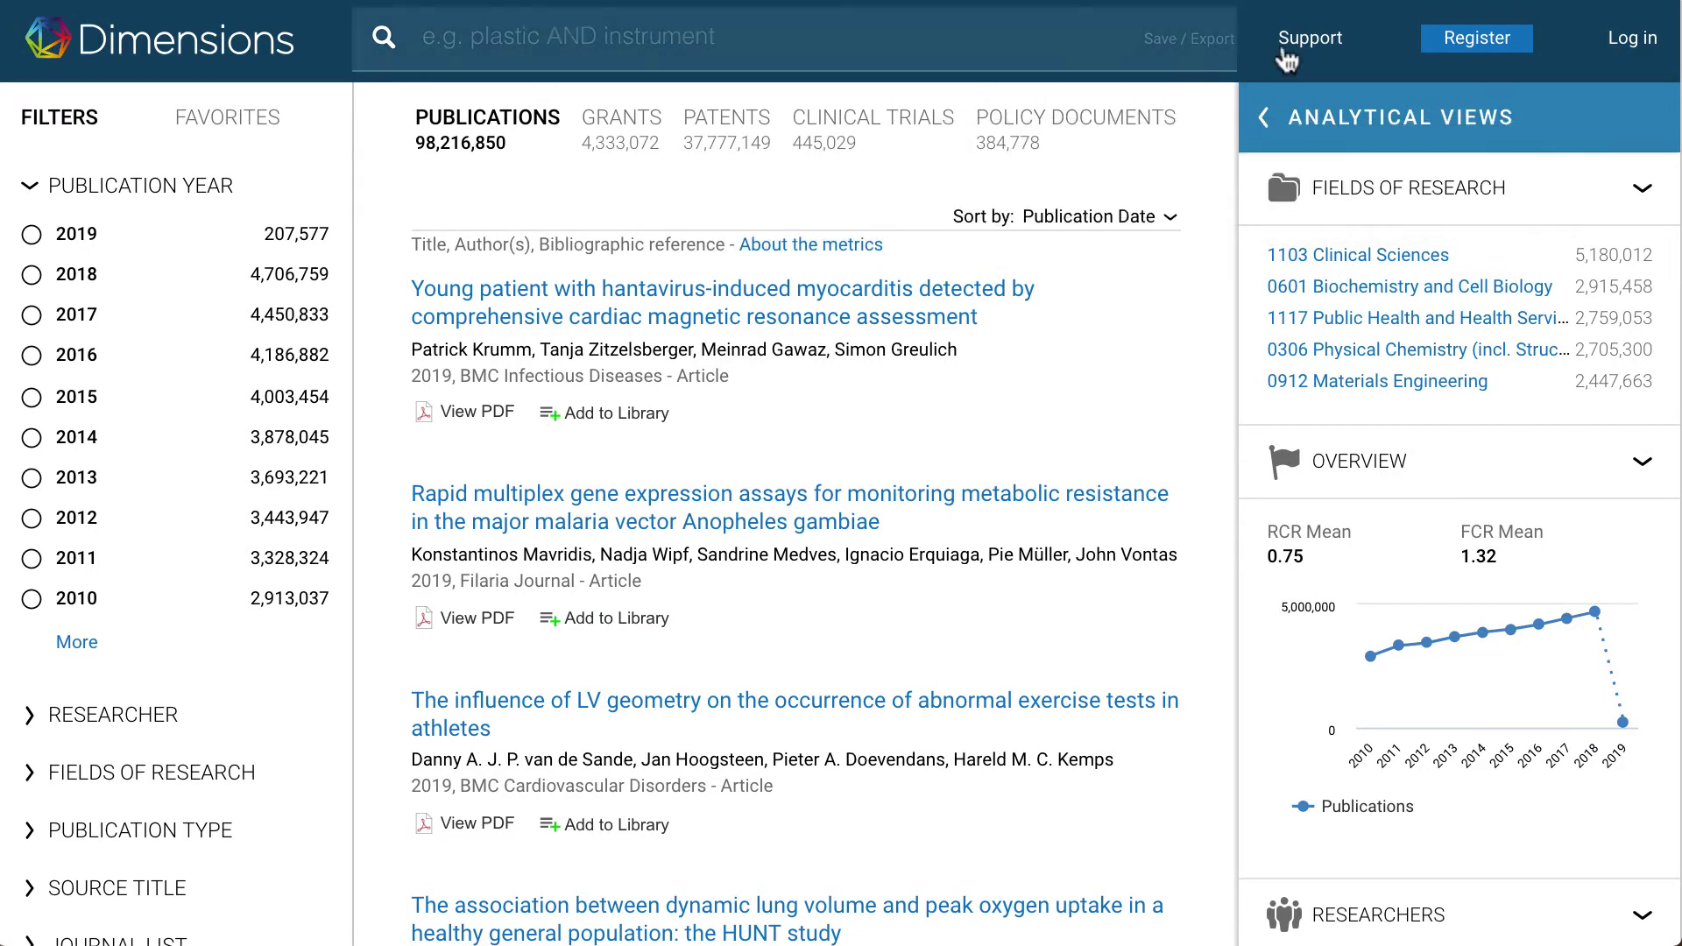
{"action": "left_click", "coordinate": [1302, 45]}
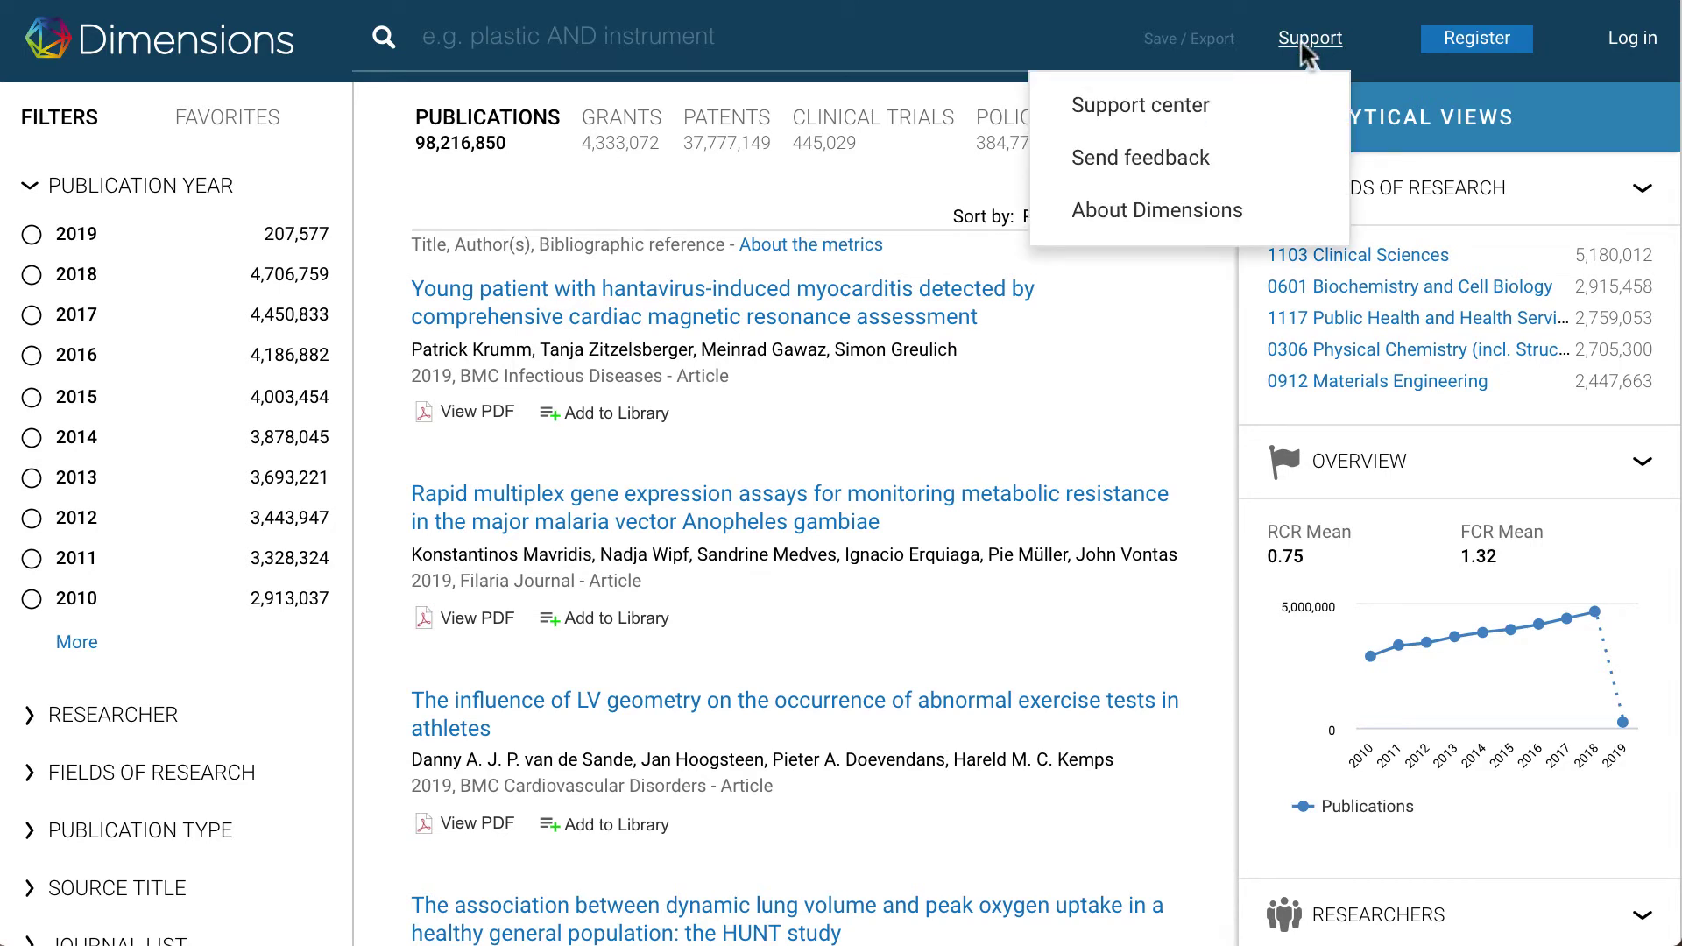
{"action": "left_click", "coordinate": [1215, 114]}
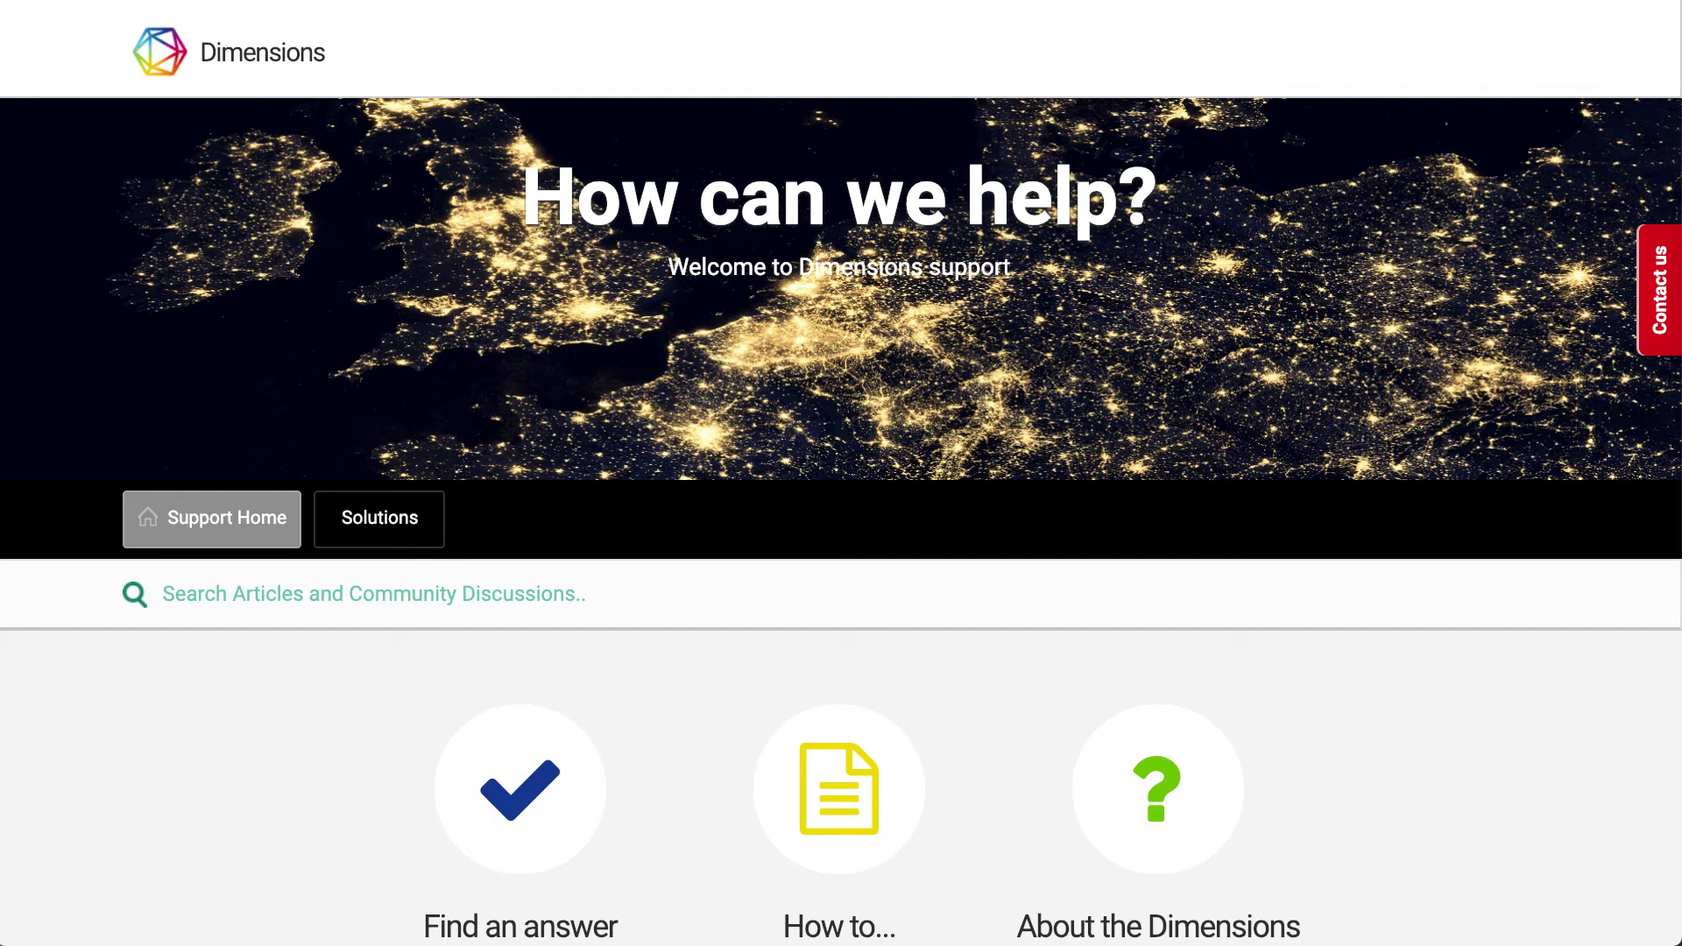